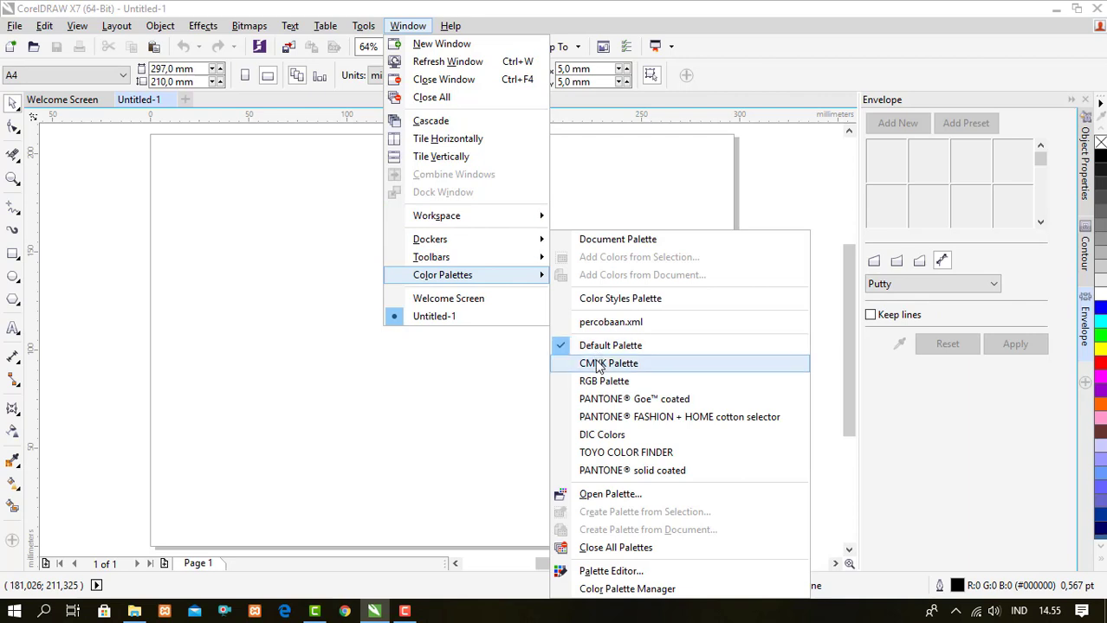
Hide the Default Palette and display the CMYK Palette and RGB Palette instead
click(602, 346)
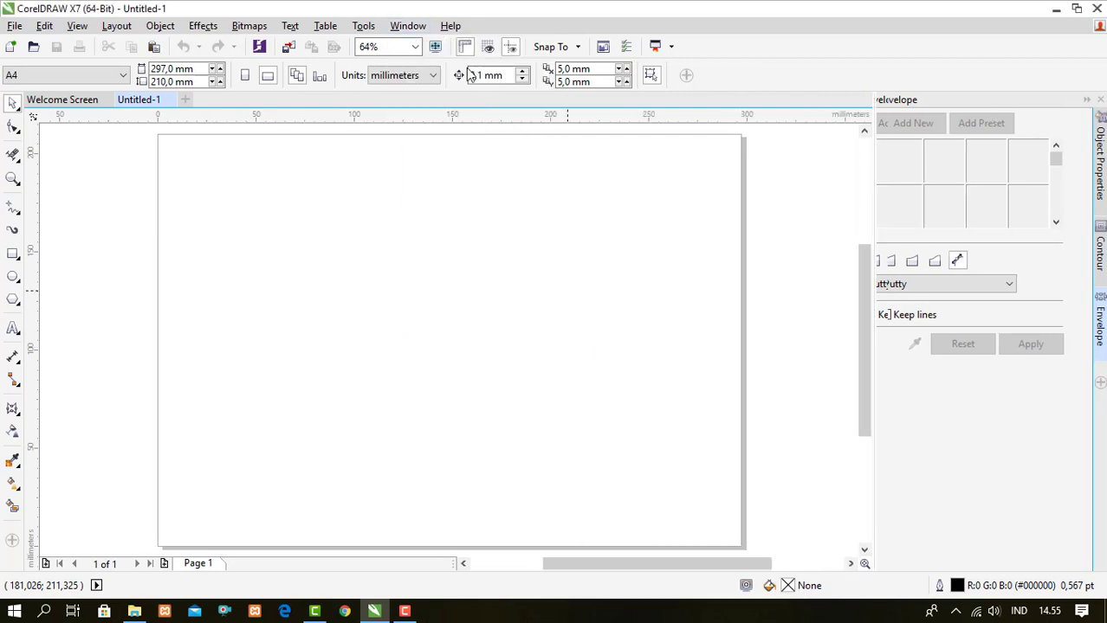
click(414, 26)
mouse_move(498, 275)
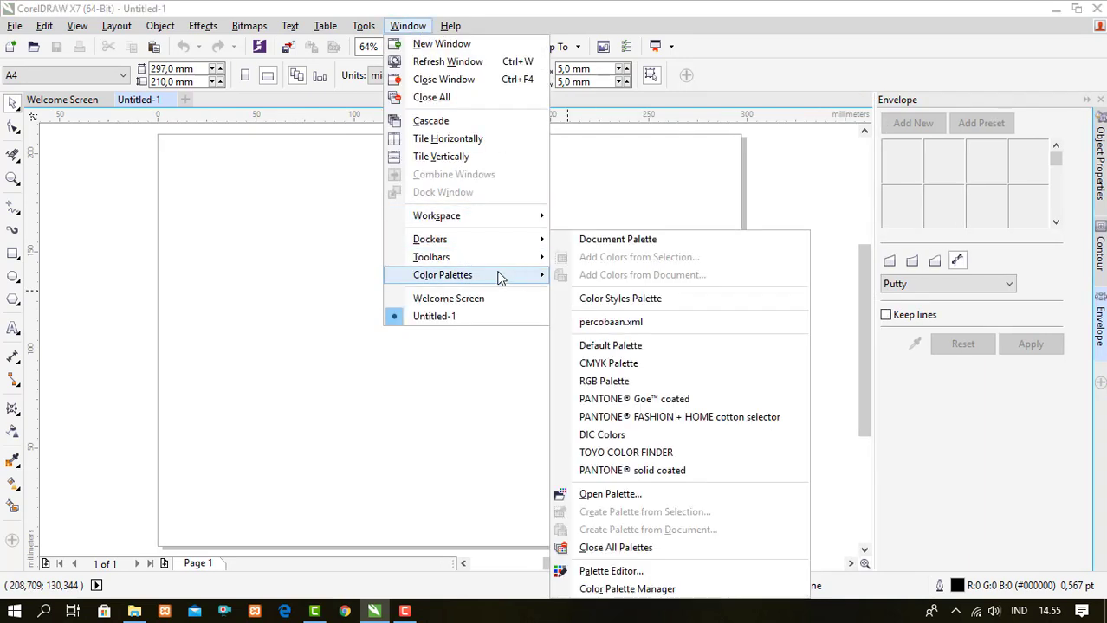
click(606, 364)
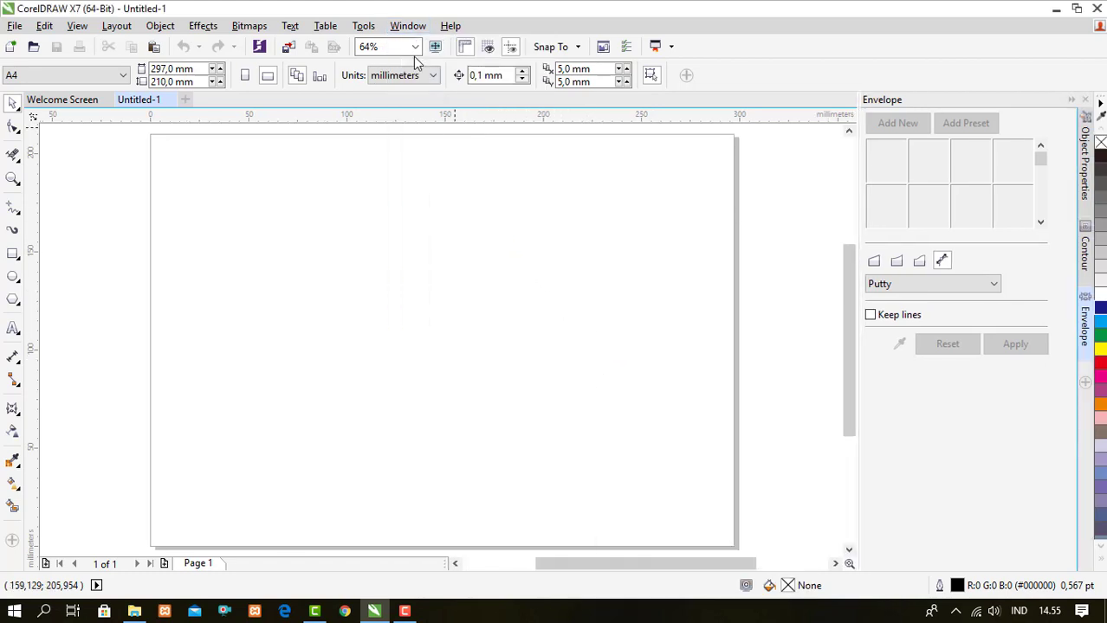
click(404, 27)
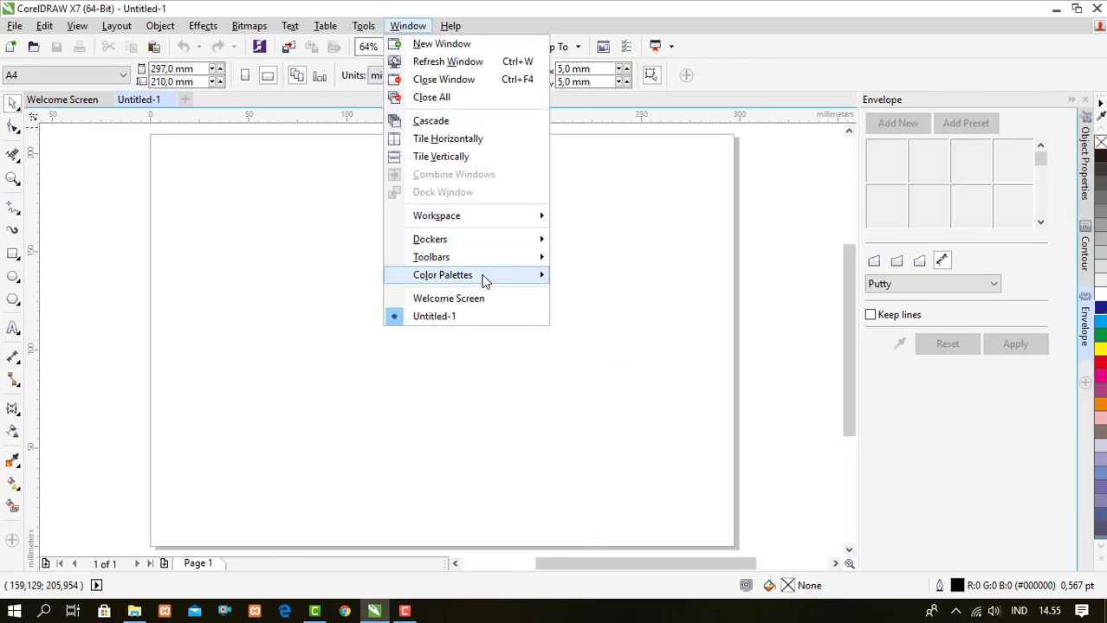
mouse_move(485, 282)
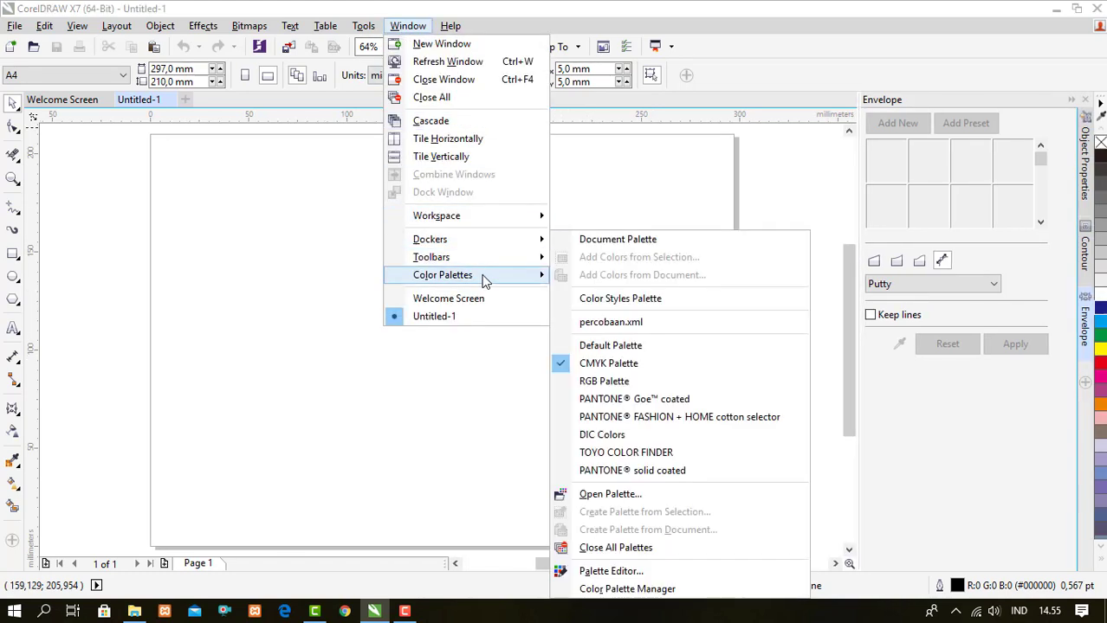
click(624, 382)
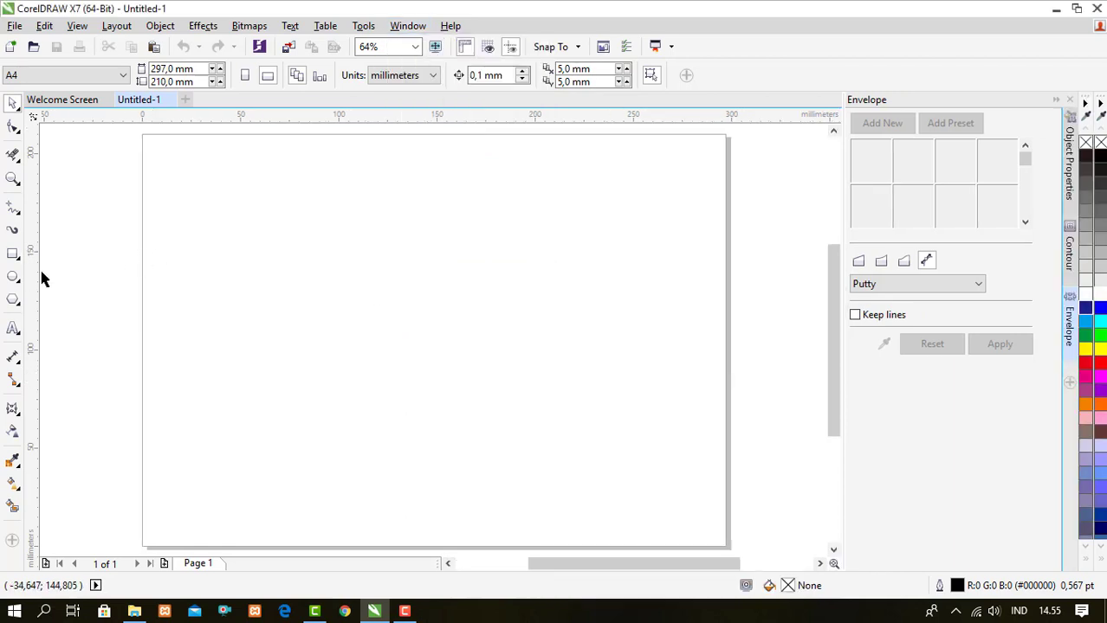
Draw a circle about 88 mm in diameter on the left half of the page and place a horizontally aligned copy on the right half
click(13, 277)
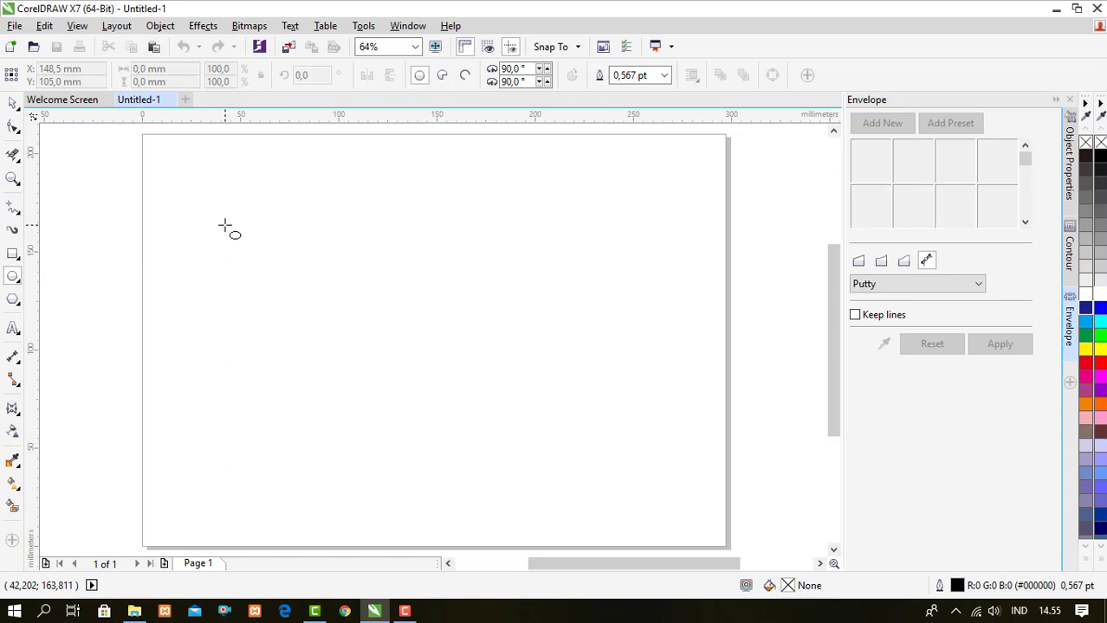
drag(225, 226, 367, 399)
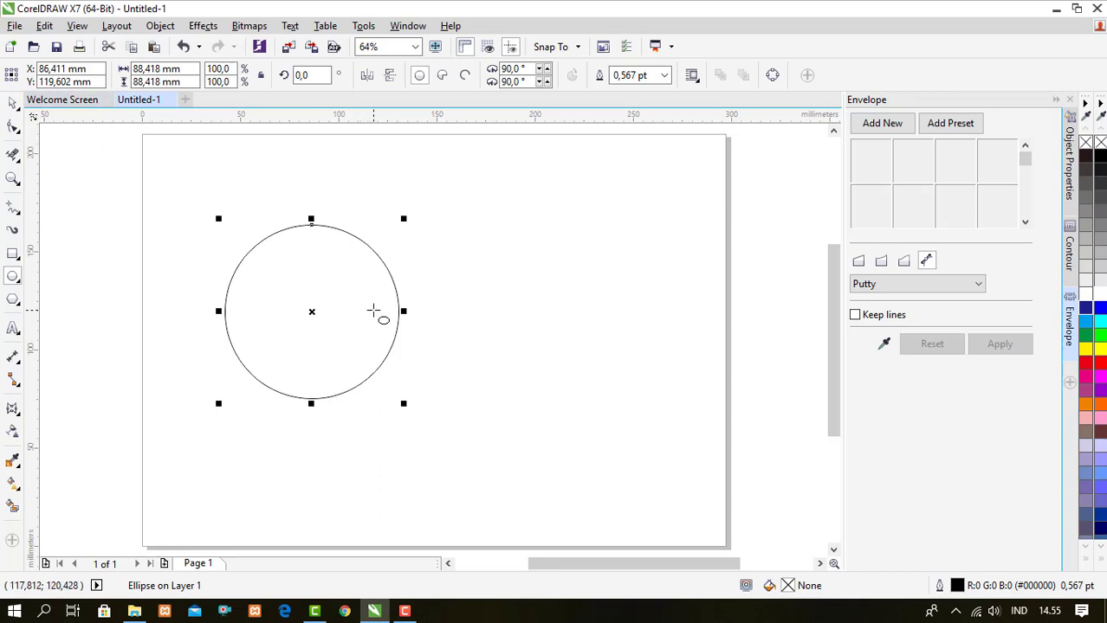
drag(370, 314, 594, 309)
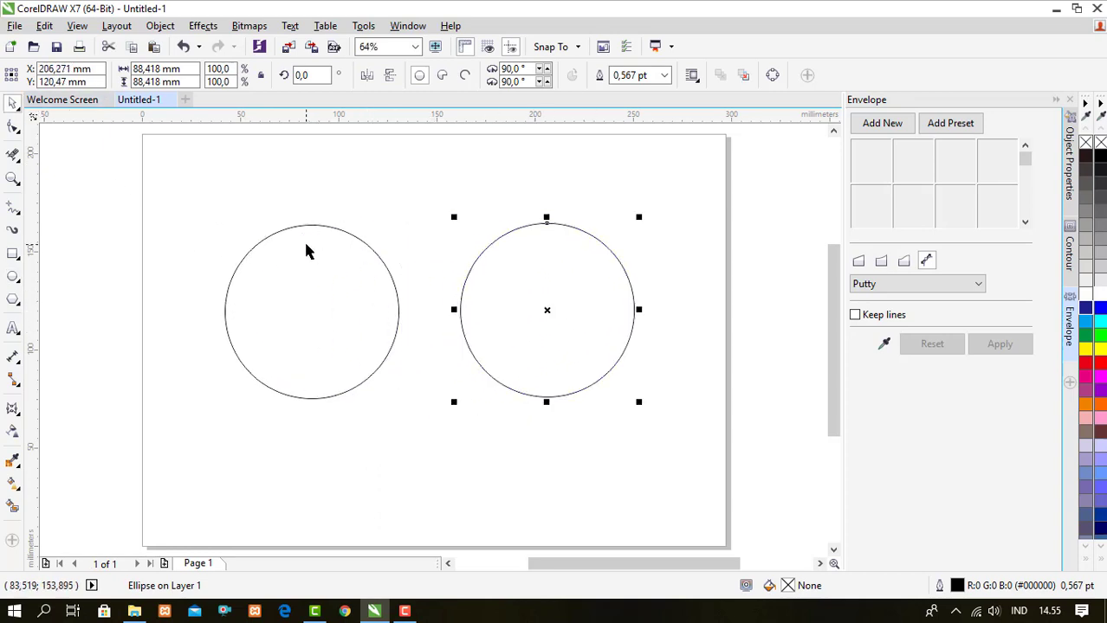
shift+click(305, 246)
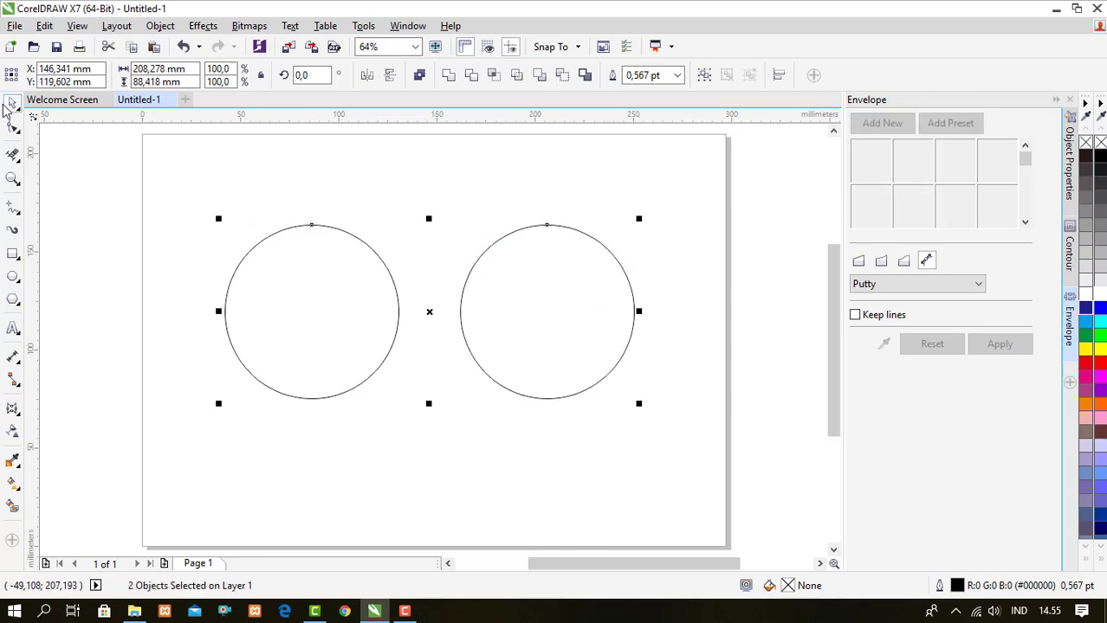
click(348, 181)
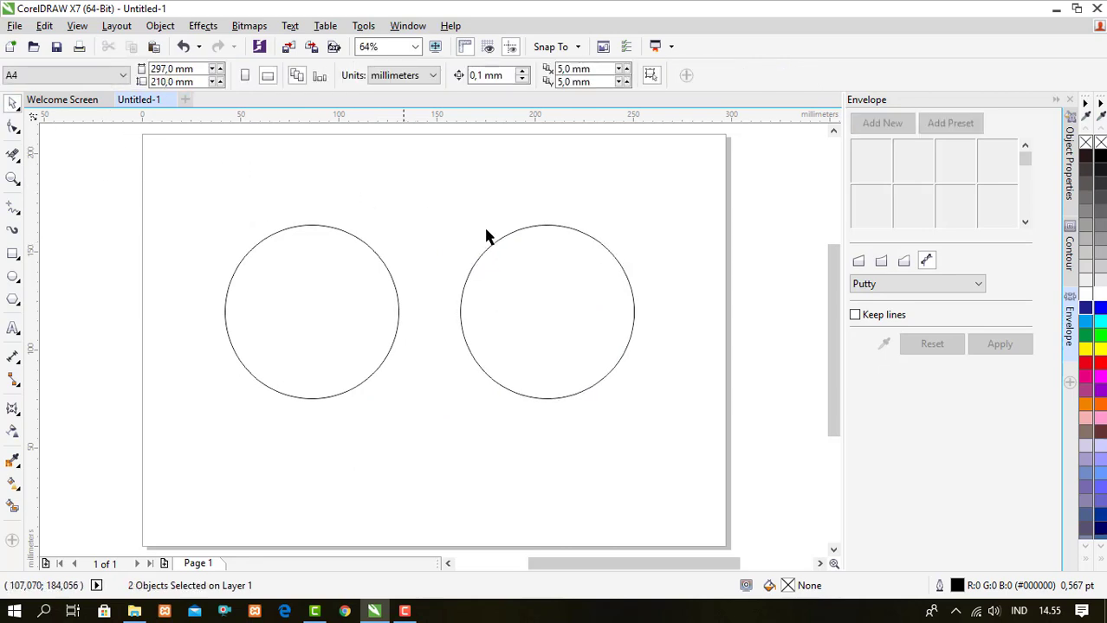
Fill the left circle with the CMYK palette's blue (C:100 M:100 Y:0 K:0) and the right circle with the RGB palette's blue
click(312, 288)
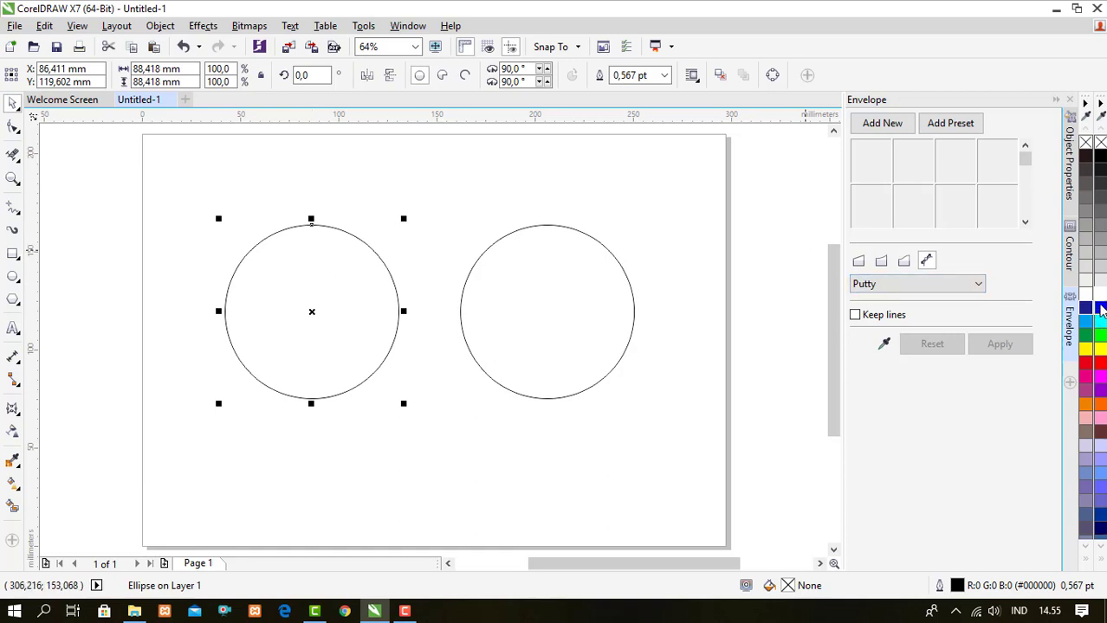
click(1087, 310)
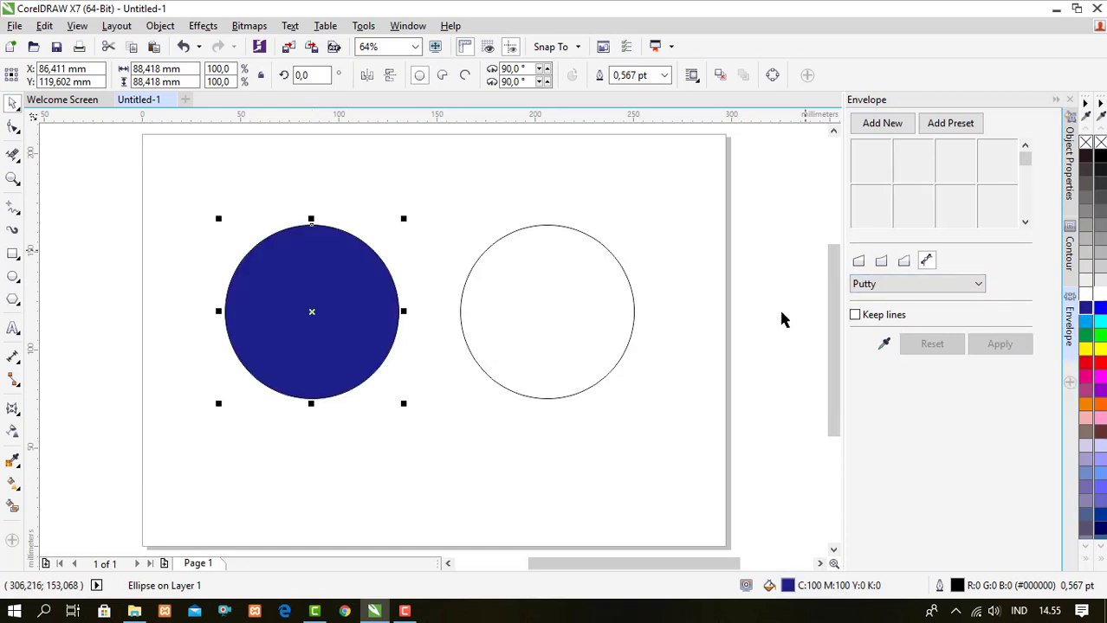
click(600, 293)
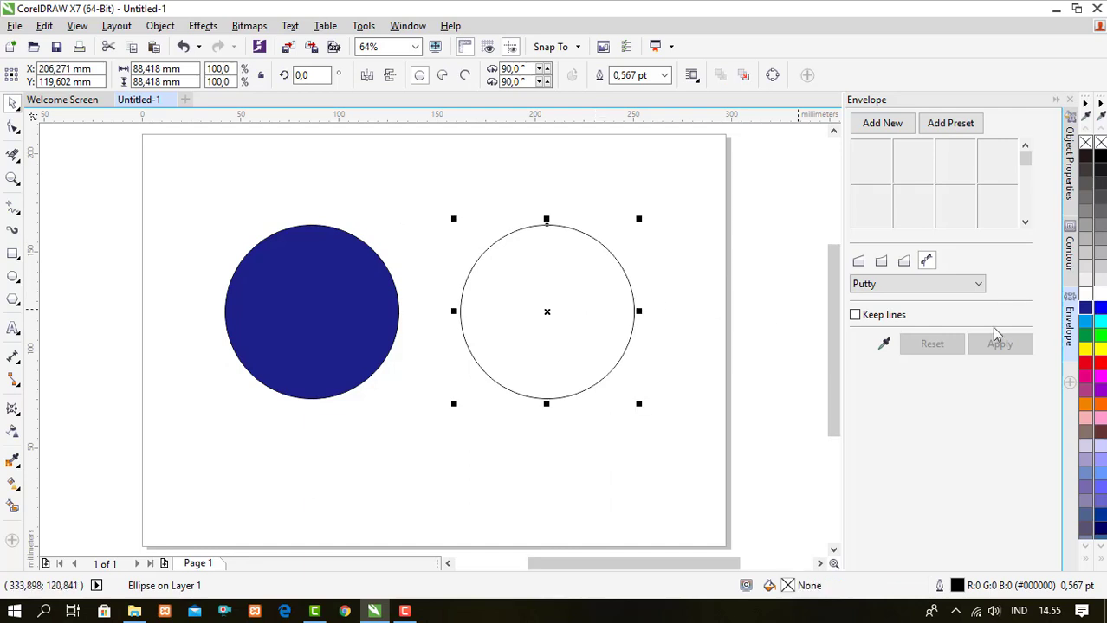
click(1100, 312)
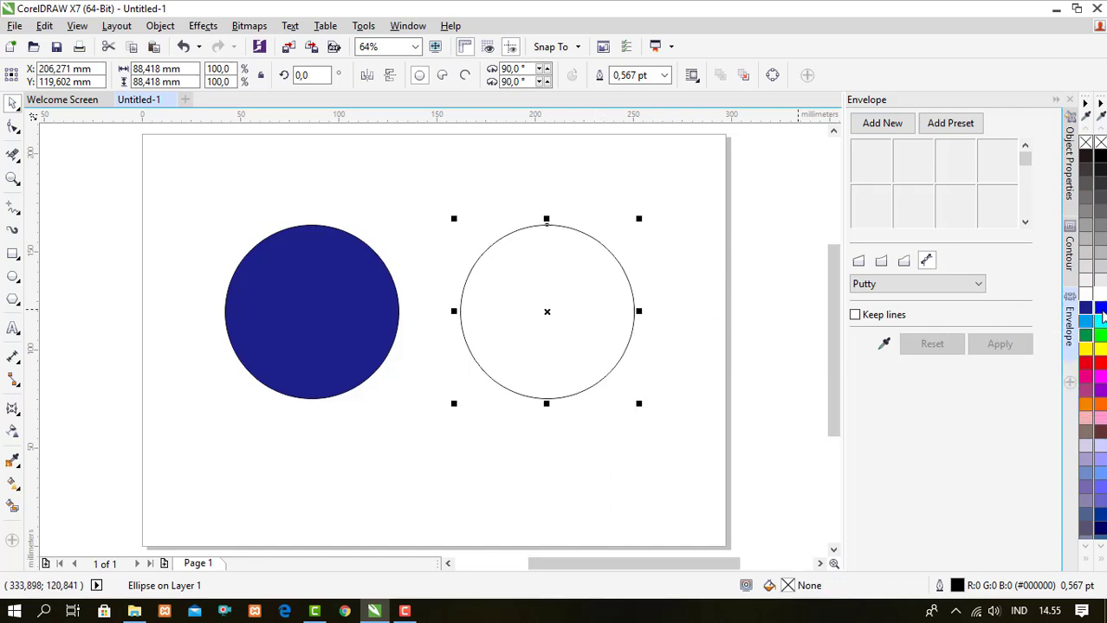
click(743, 240)
Add the artistic text CMYK below the left circle and enlarge it to about 58 pt
click(12, 330)
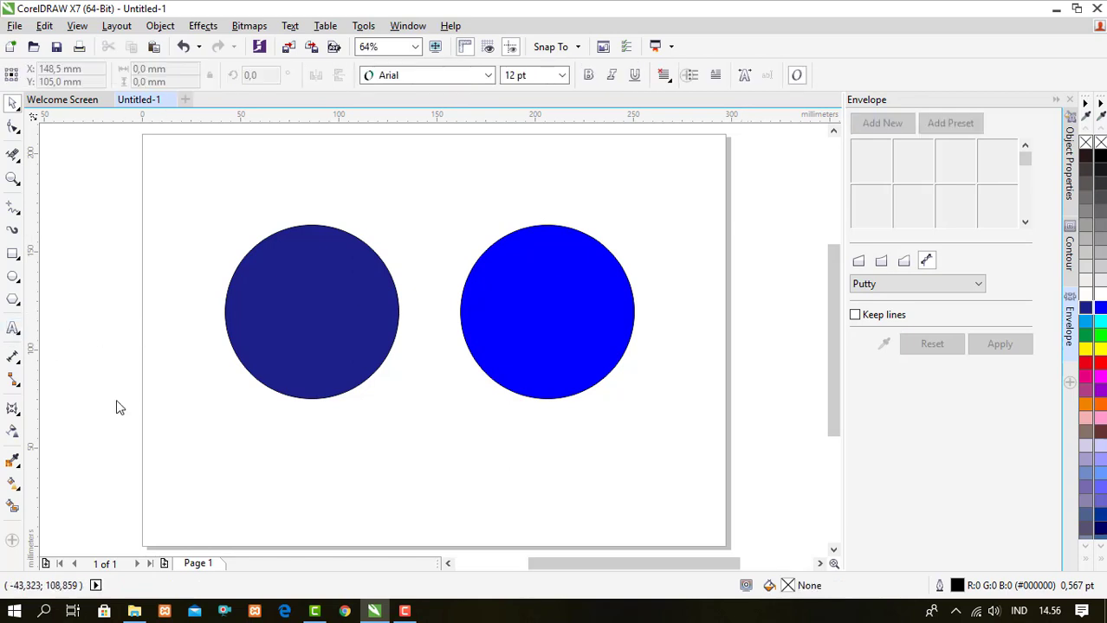
click(223, 439)
text(C)
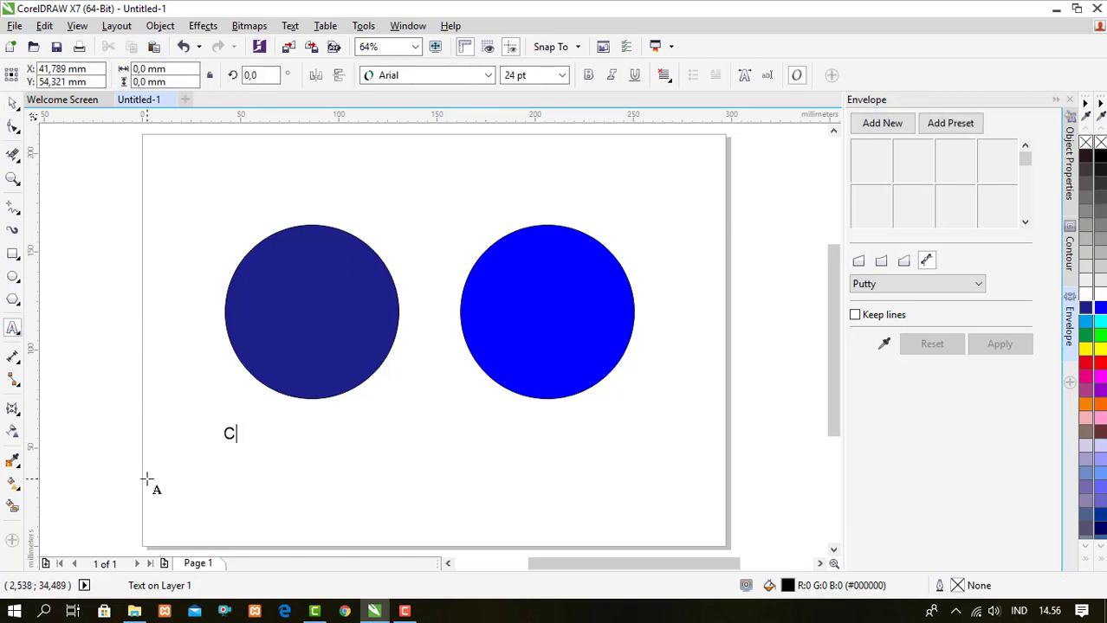
text(MYK)
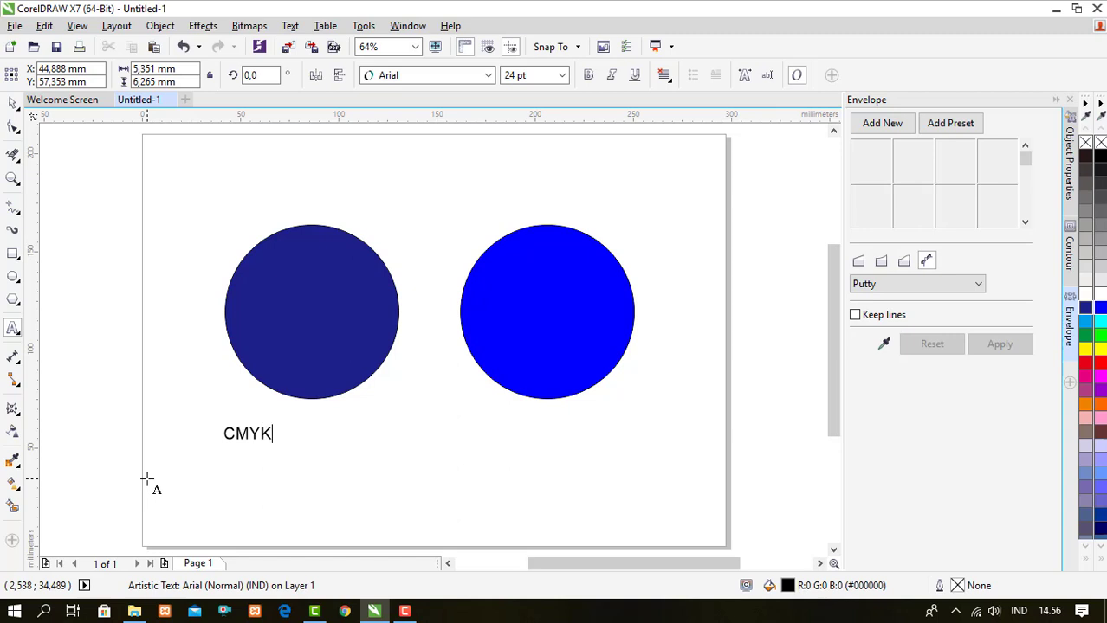
click(12, 102)
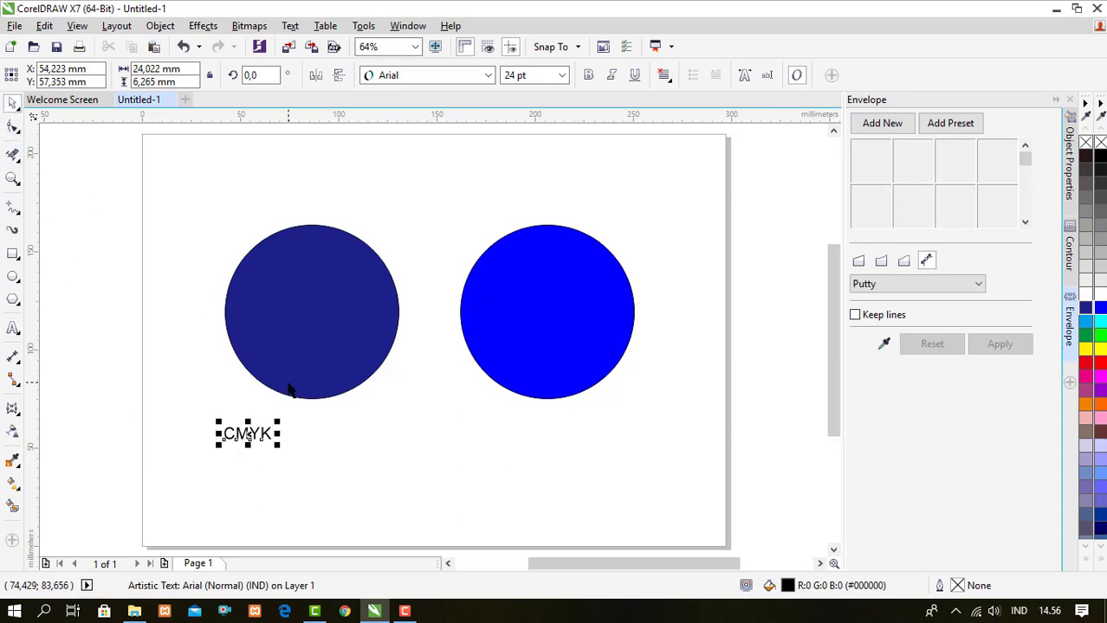
click(276, 446)
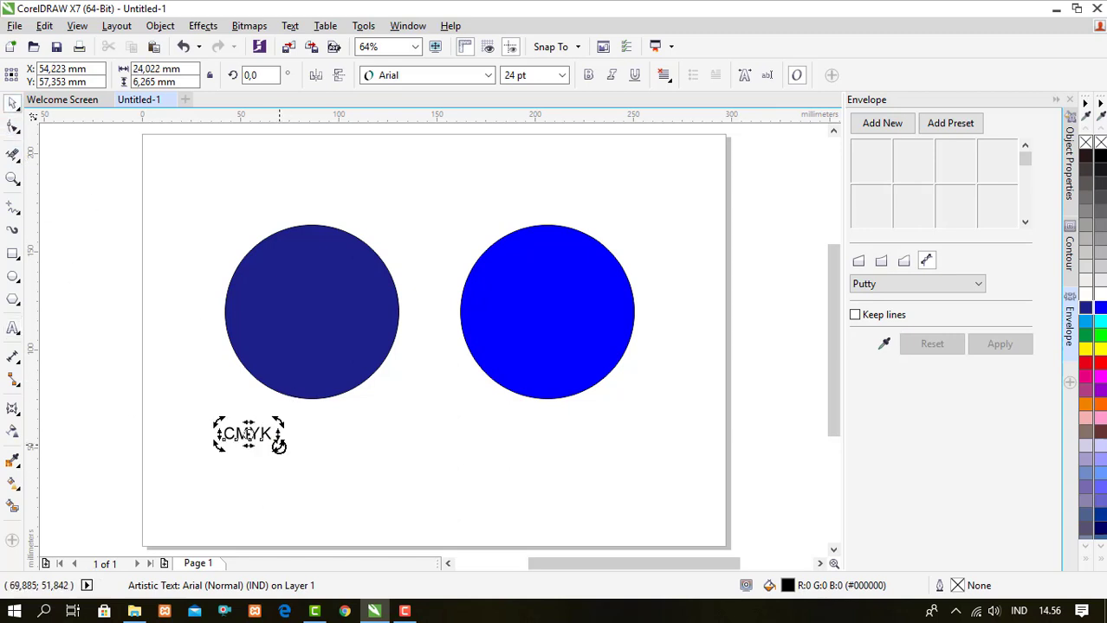
click(270, 439)
drag(276, 444, 347, 481)
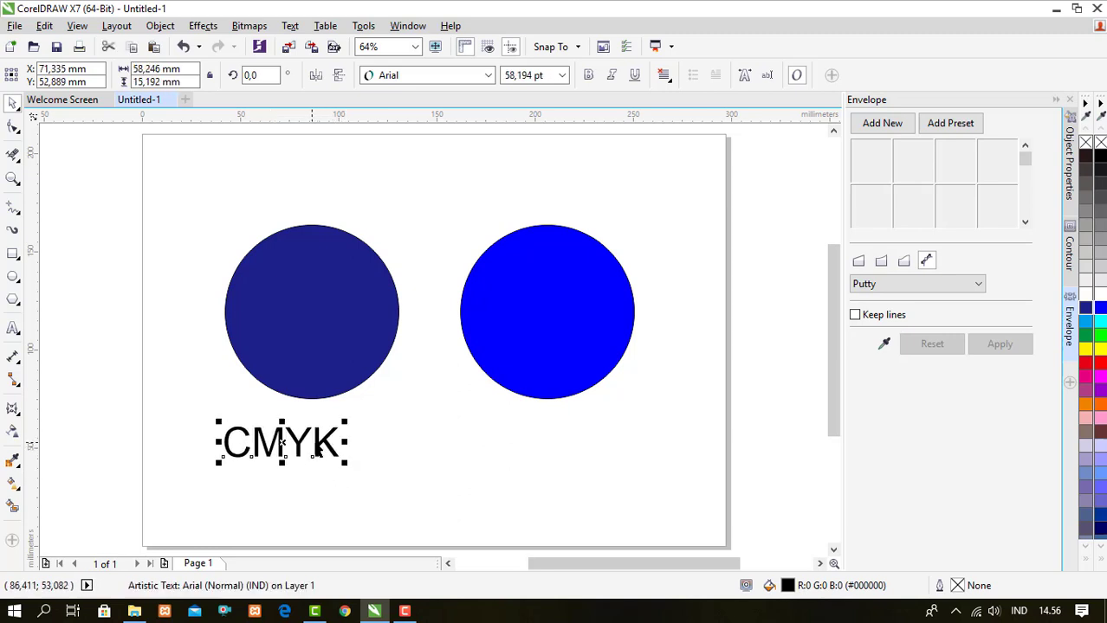
Place a copy of the CMYK label centred below the right circle and change its text to RGB
drag(314, 444, 585, 445)
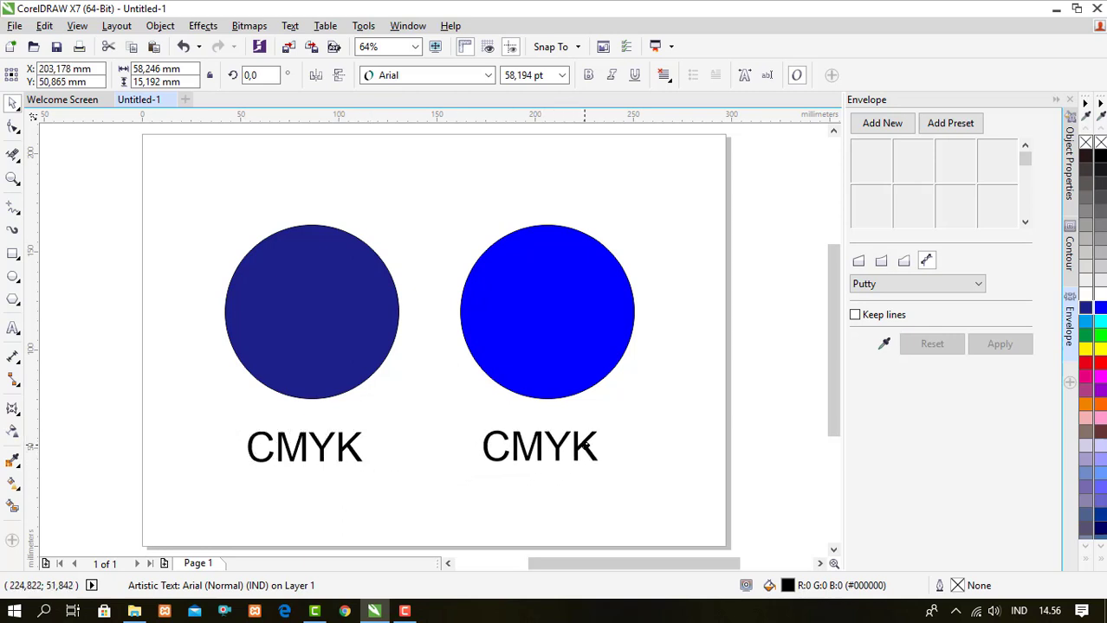
drag(615, 513, 222, 424)
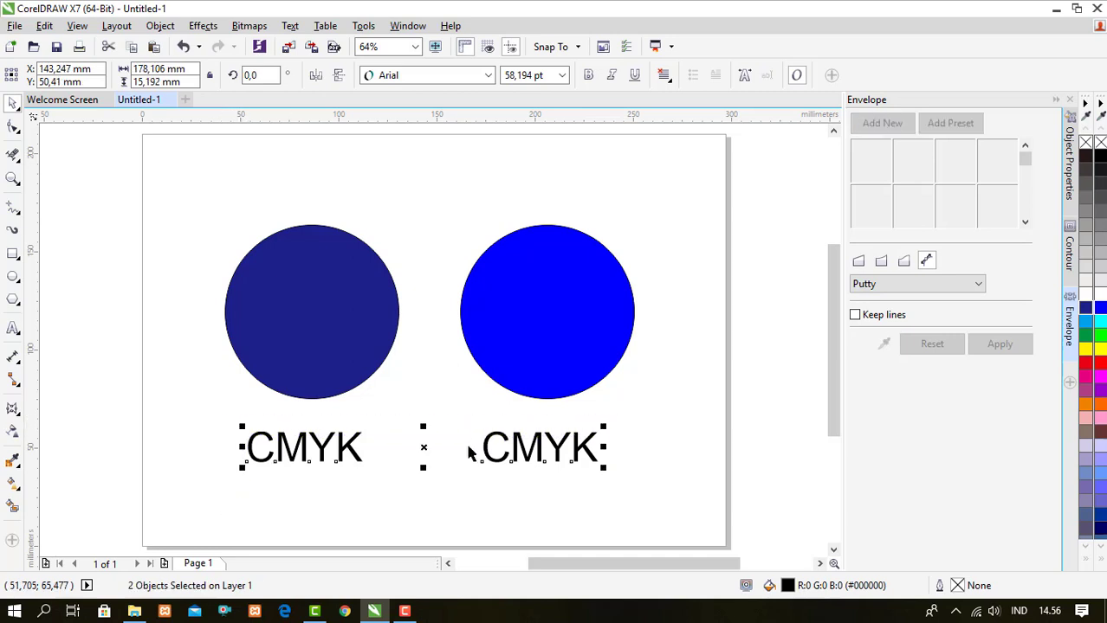
click(573, 450)
click(561, 452)
double_click(561, 452)
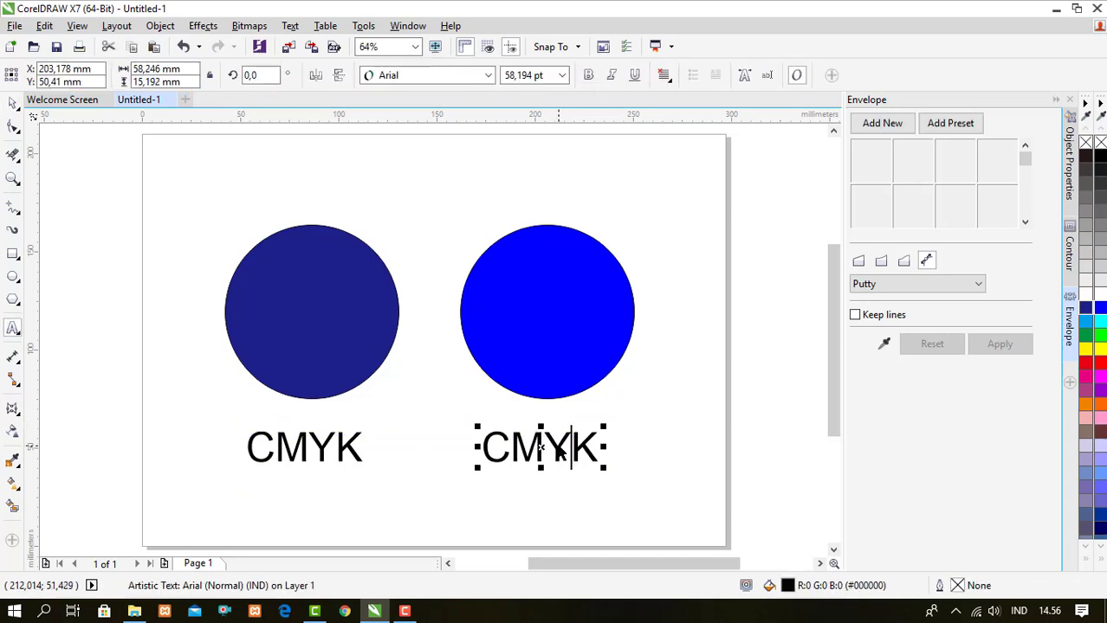
key(ctrl+a)
text(RGB)
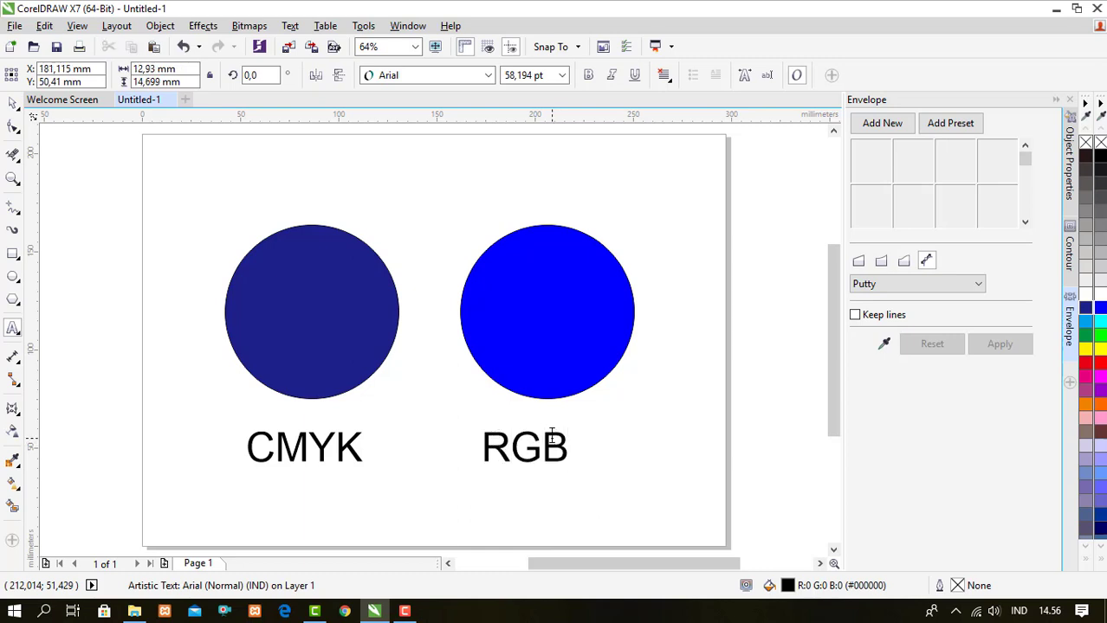
key(Escape)
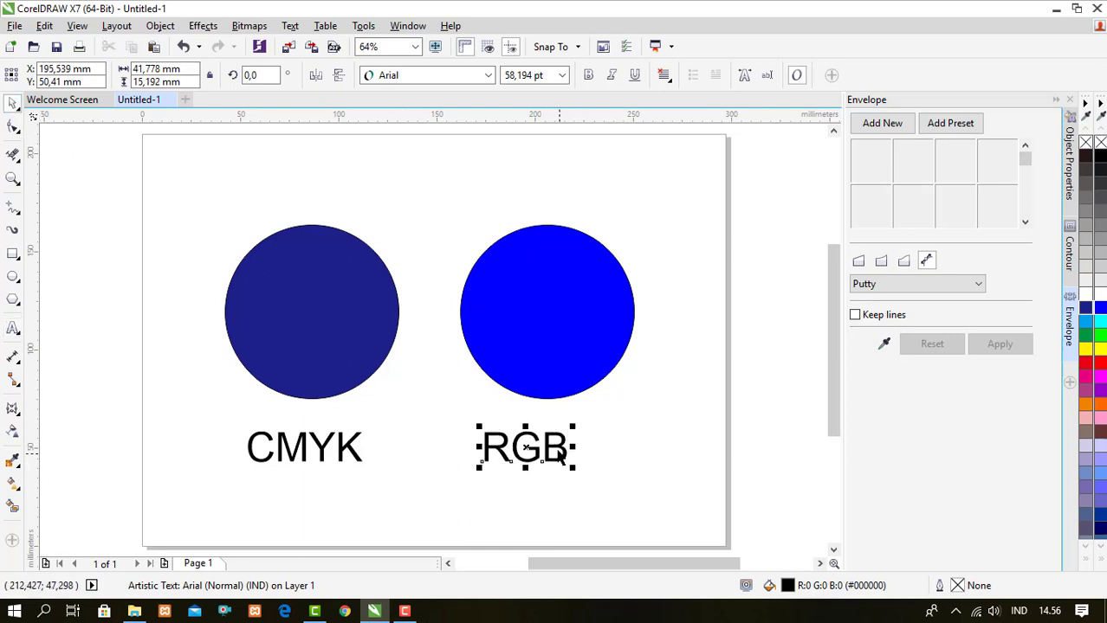
drag(558, 451, 580, 450)
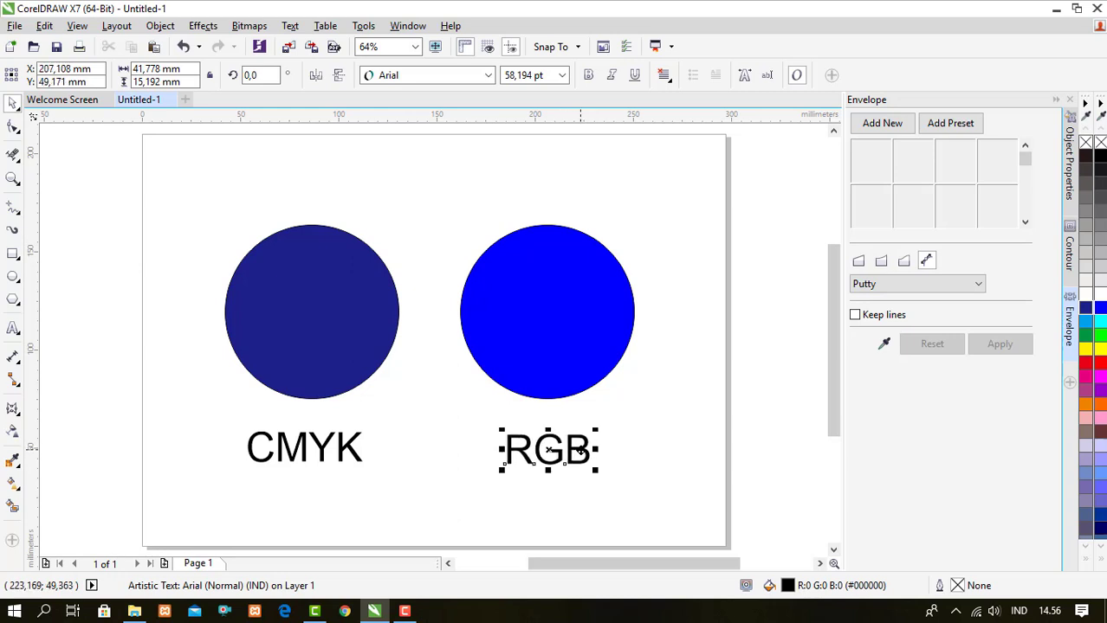
click(699, 397)
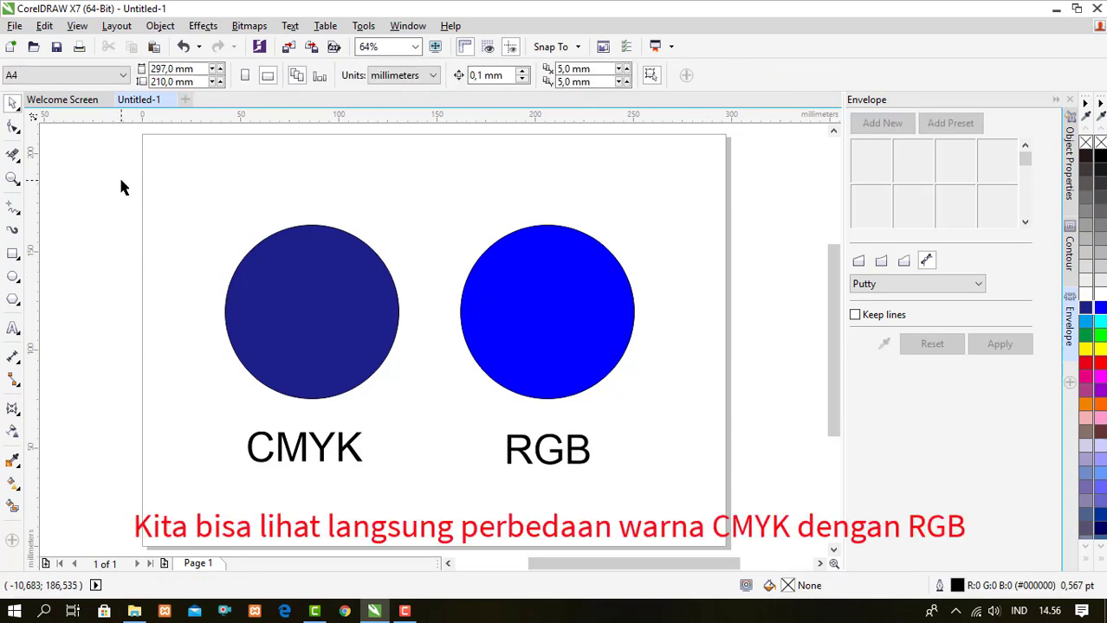
Add a second page and paste the CMYK and RGB labels near its upper edge
drag(121, 180, 709, 524)
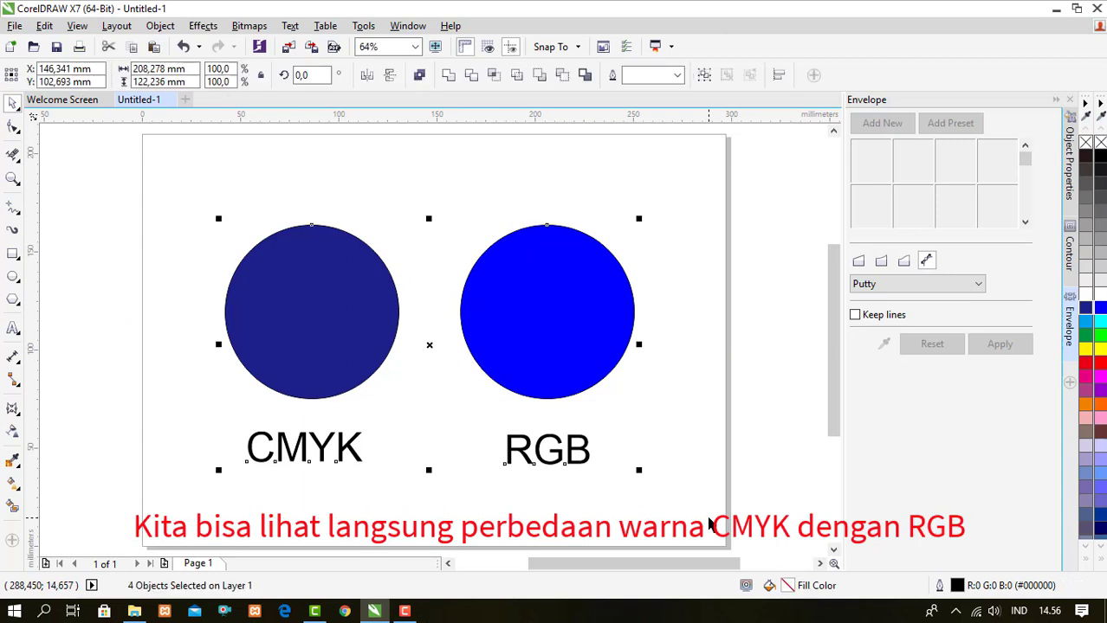
click(164, 563)
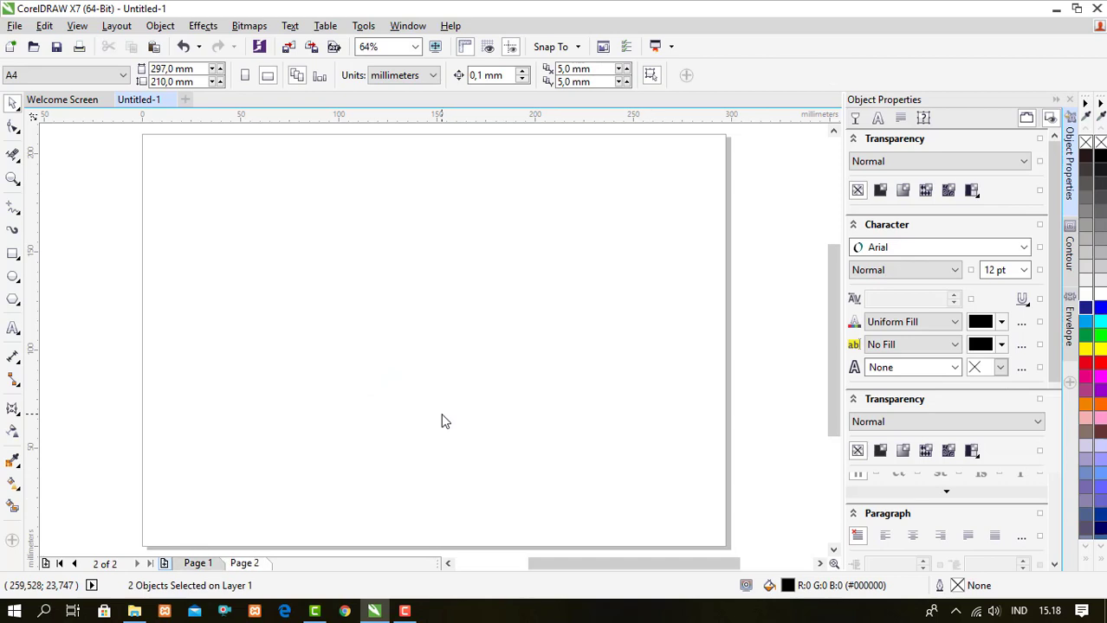
key(ctrl+v)
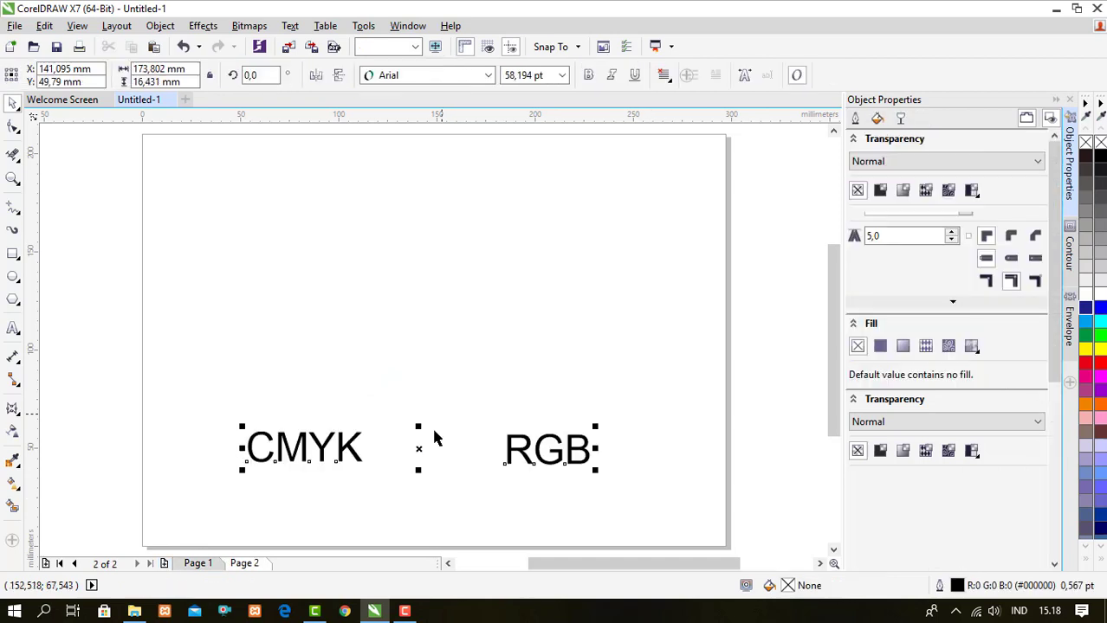
drag(525, 447, 529, 186)
click(120, 362)
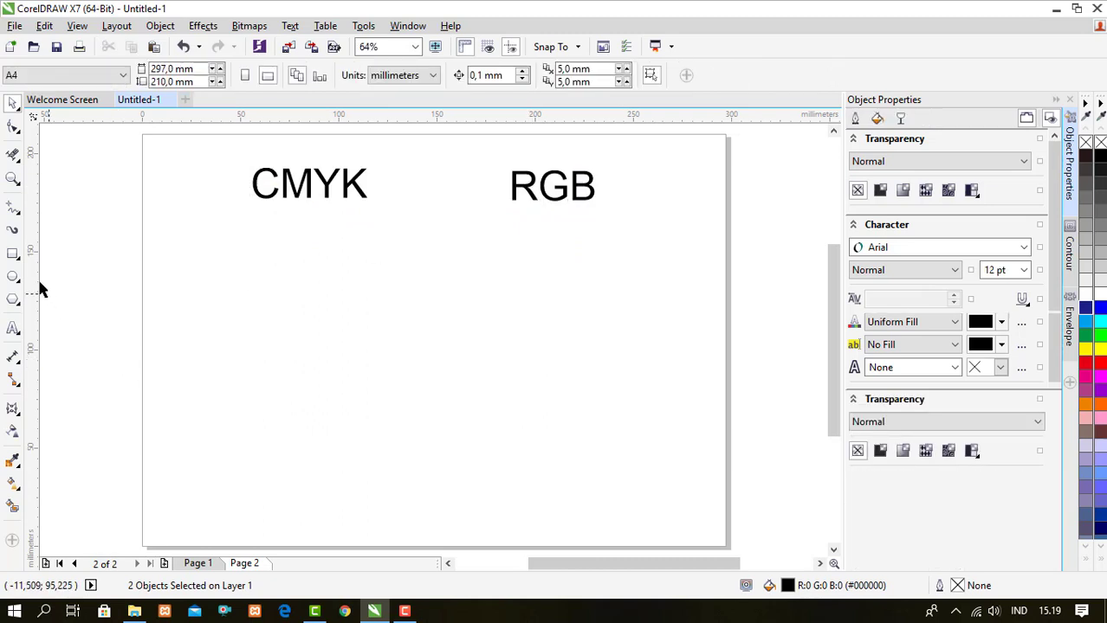
Draw a circle about 64 mm in diameter below the CMYK label on page 2 and duplicate it twice
click(13, 276)
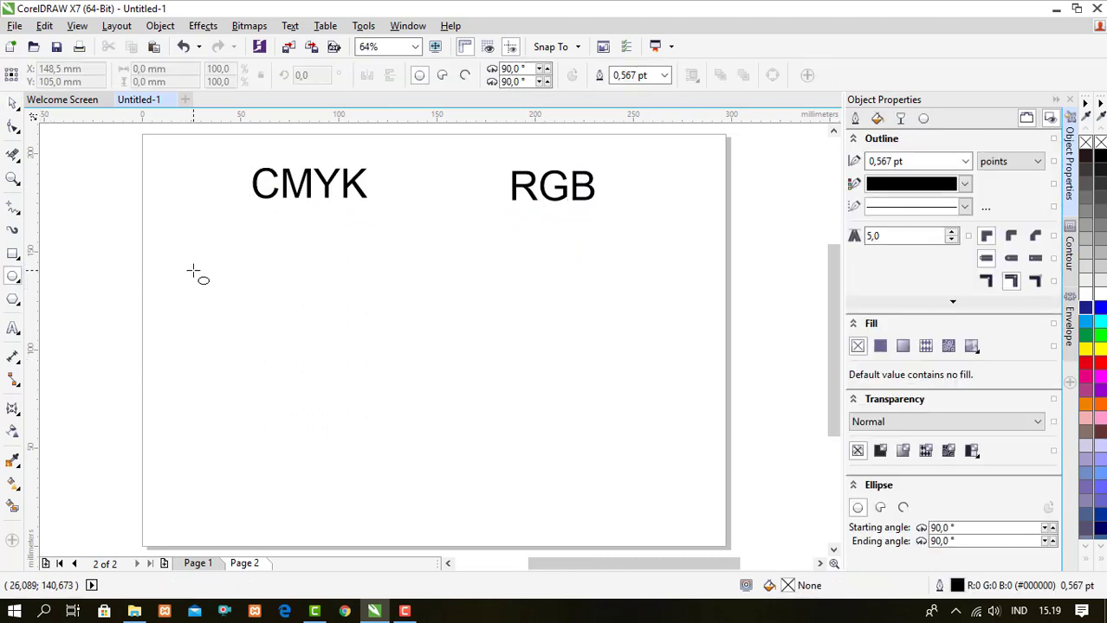
drag(193, 271, 313, 397)
click(13, 103)
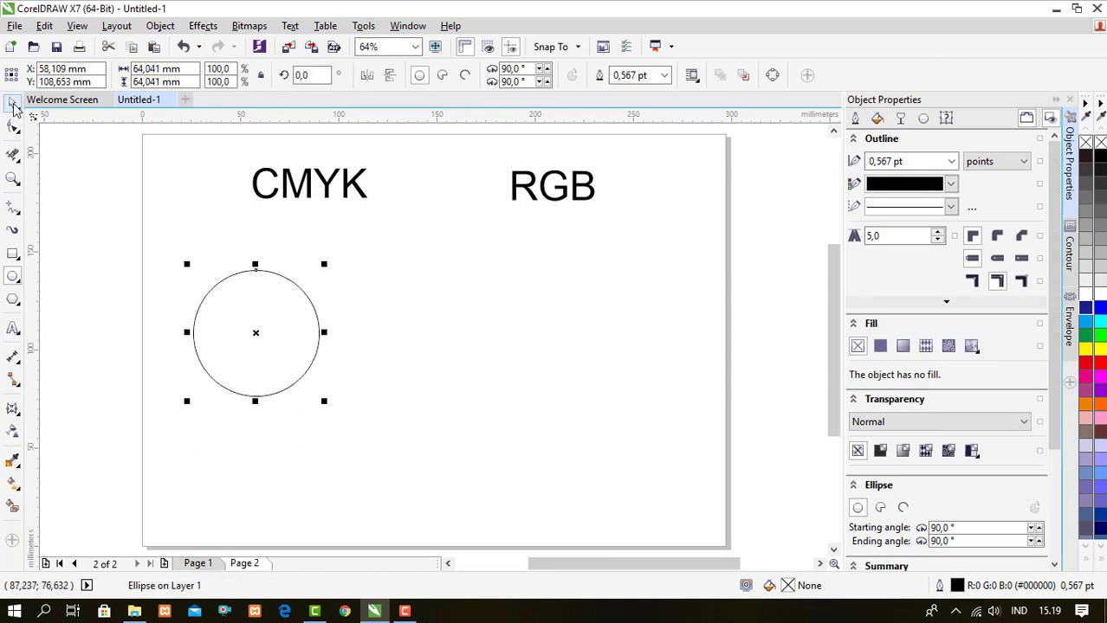
key(ctrl+d)
key(ctrl+d)
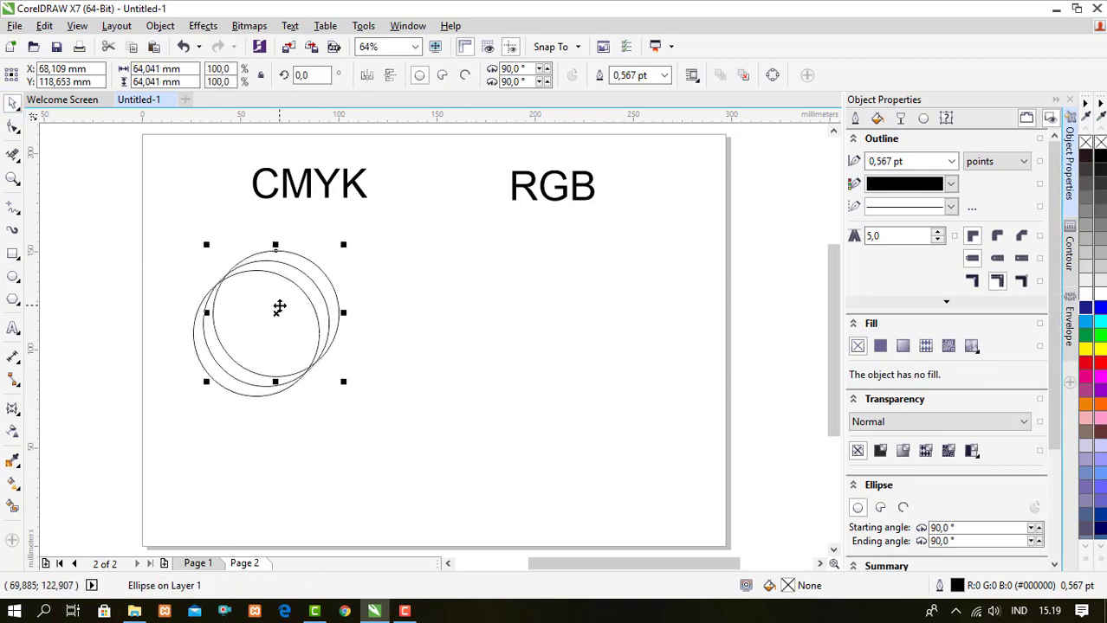
Spread the three circles below the CMYK label into an overlapping trio, two side by side above and one underneath
drag(325, 283, 354, 371)
click(278, 294)
drag(278, 292, 346, 309)
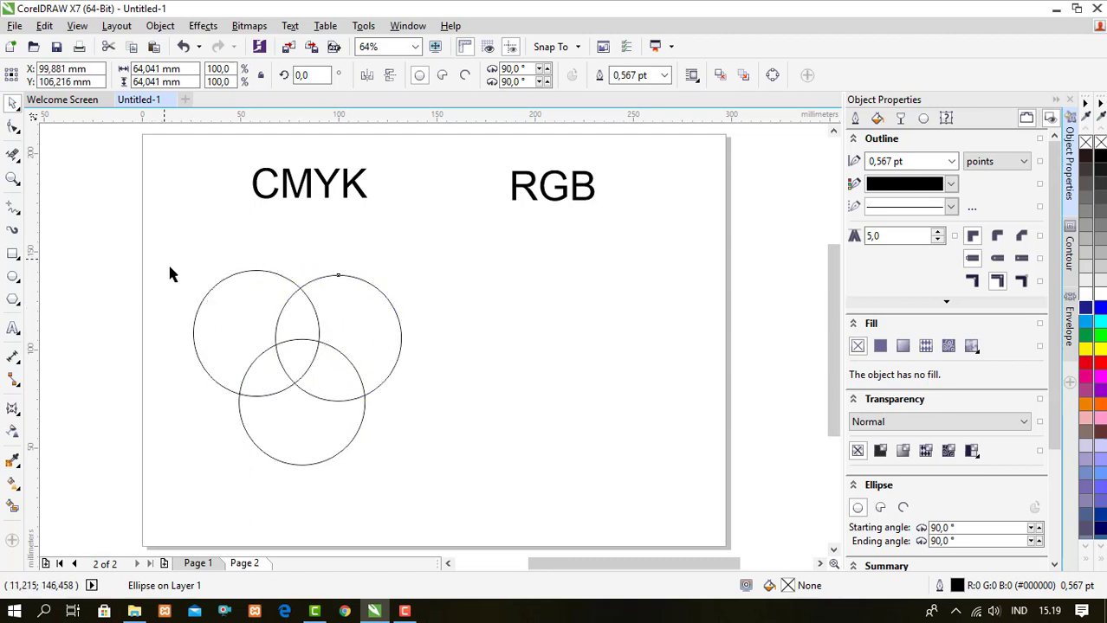
Align the top edges of the two upper circles and centre the lower circle between them
drag(166, 259, 464, 425)
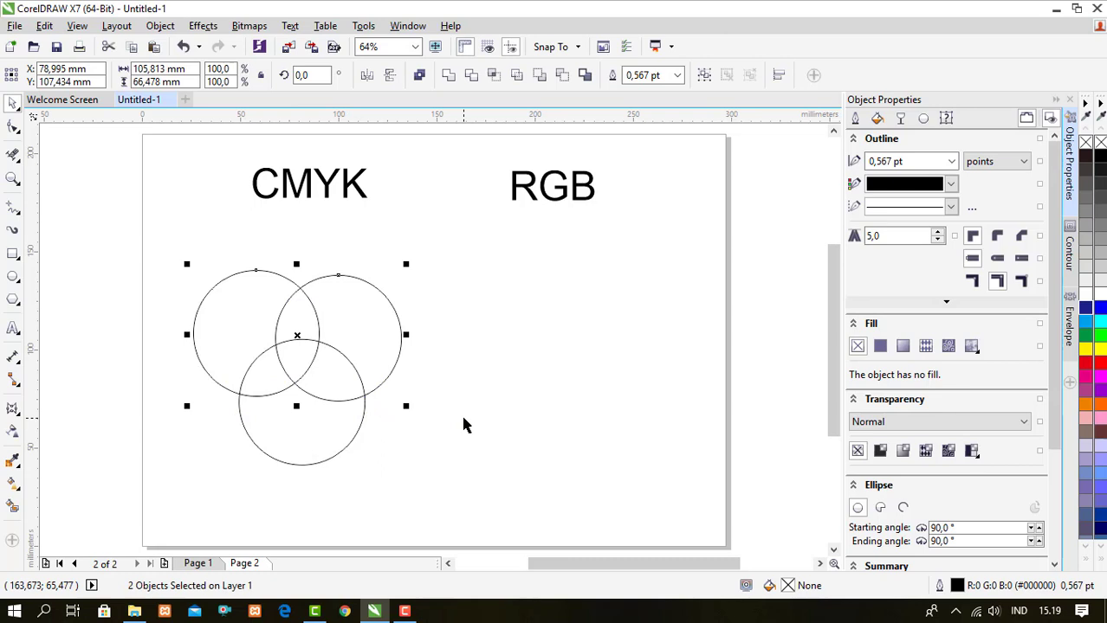
key(t)
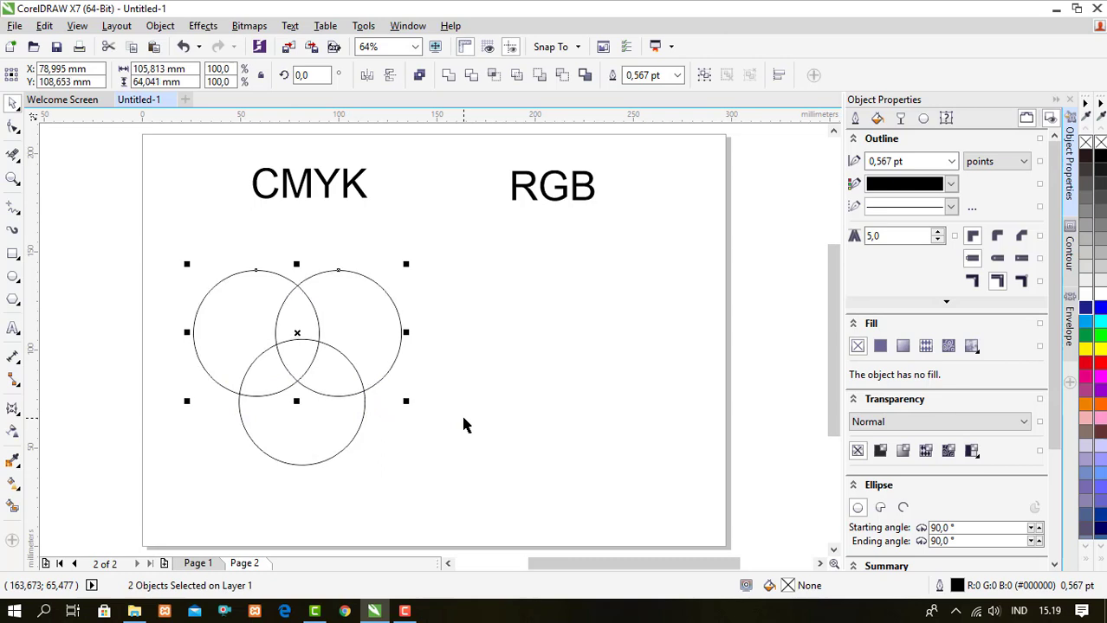
click(378, 457)
click(322, 426)
drag(318, 424, 314, 425)
click(153, 470)
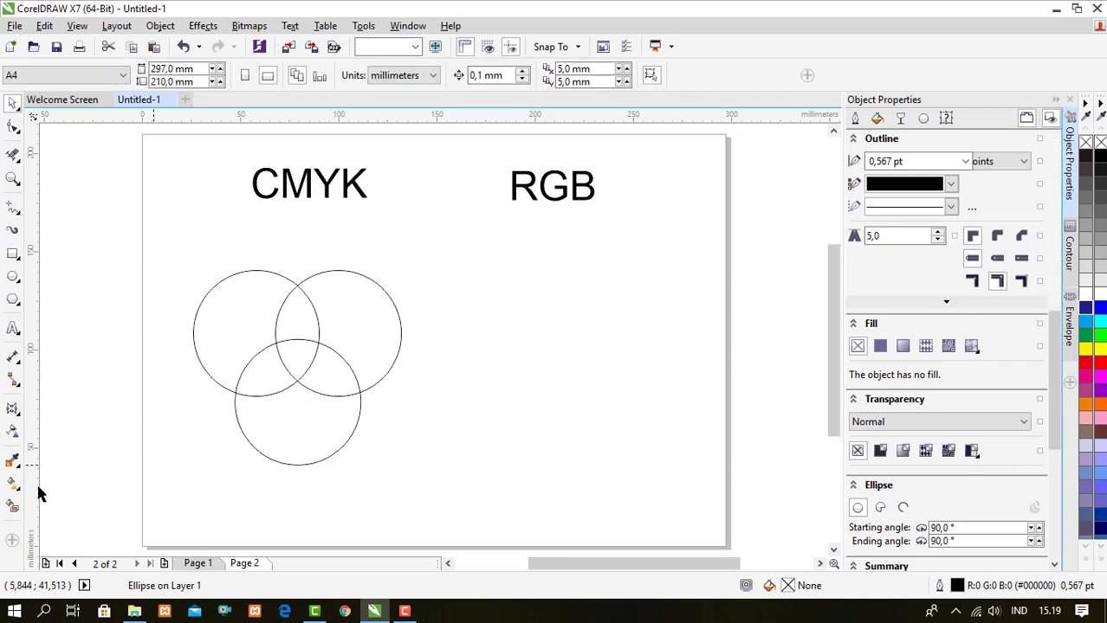
Create separate objects from the overlapping circles' regions with the Smart Fill tool, using No Fill and No Outline
click(12, 507)
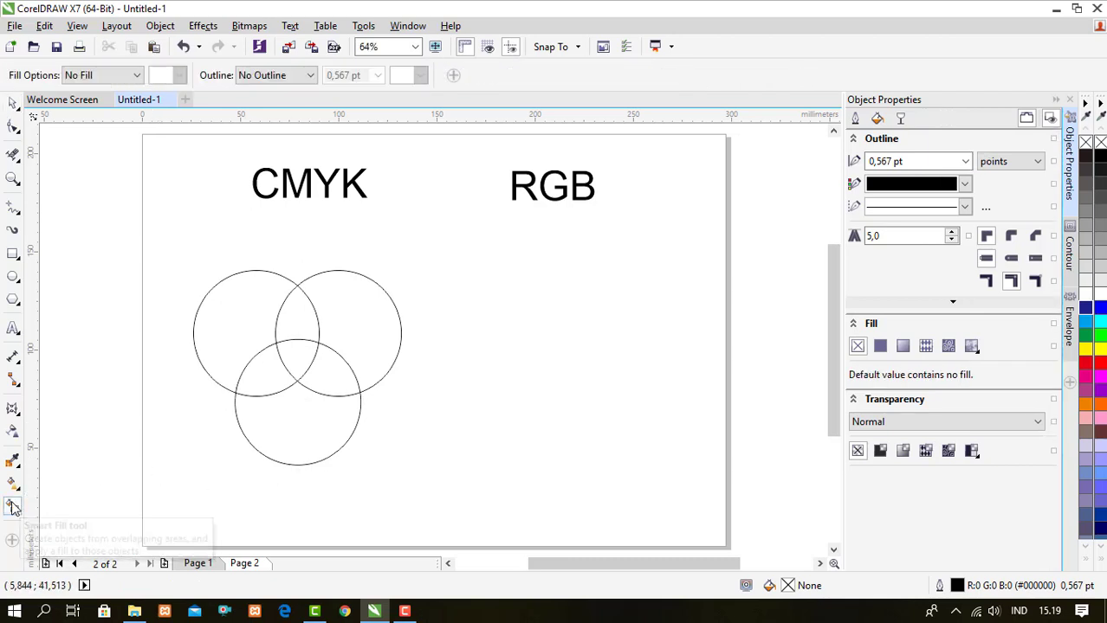
click(236, 309)
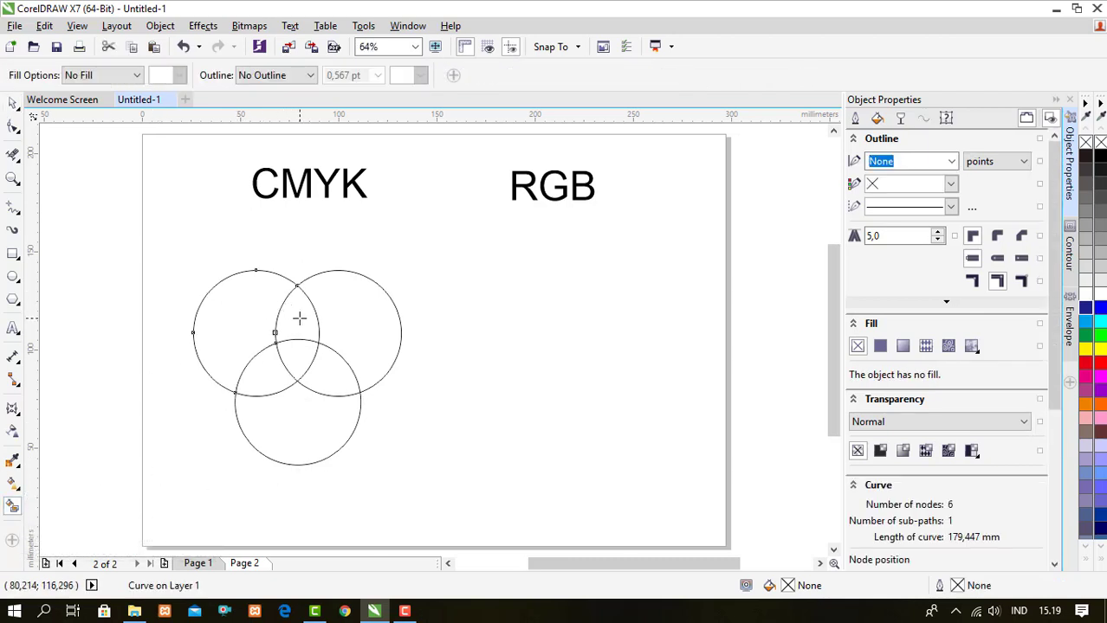
click(298, 319)
click(367, 301)
click(328, 371)
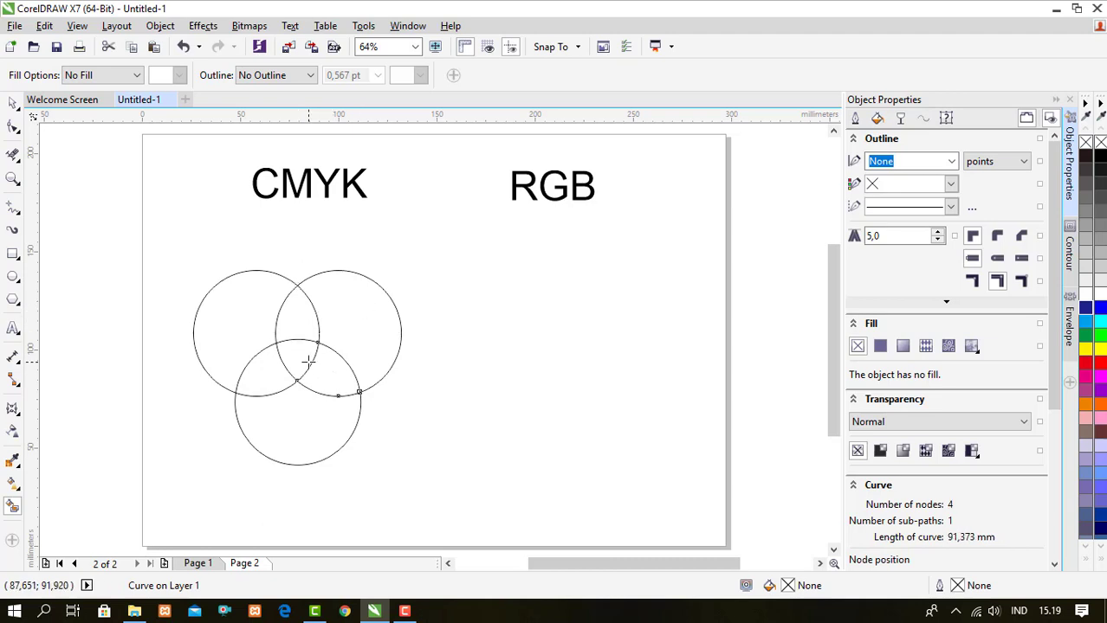
click(303, 432)
Select all seven region objects made from the circles and move them together below the RGB label
click(13, 103)
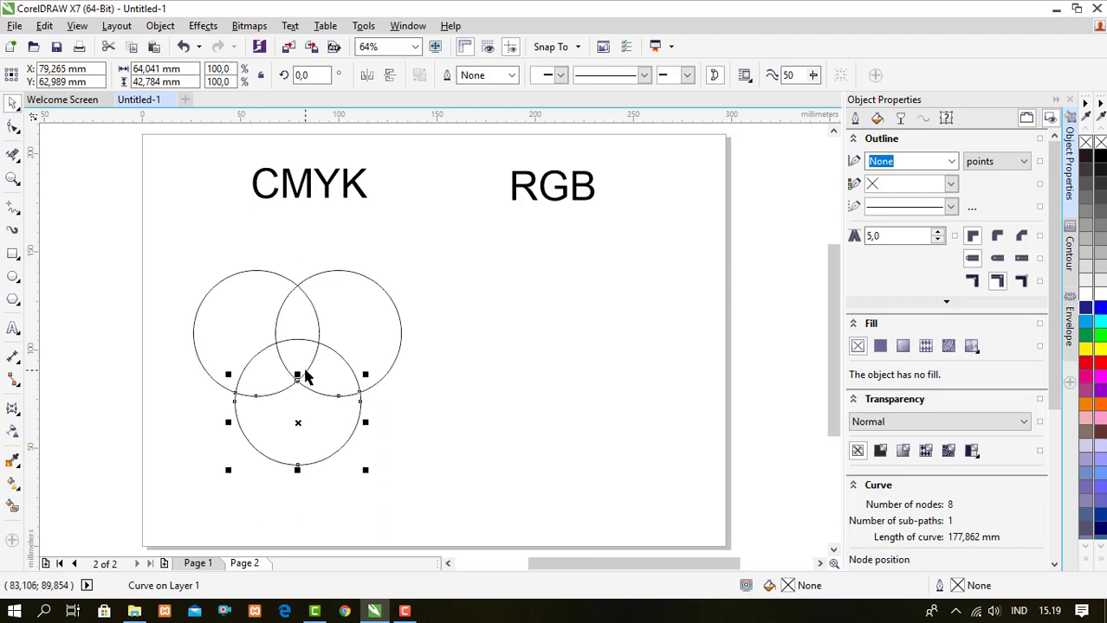
shift+click(271, 376)
shift+click(238, 295)
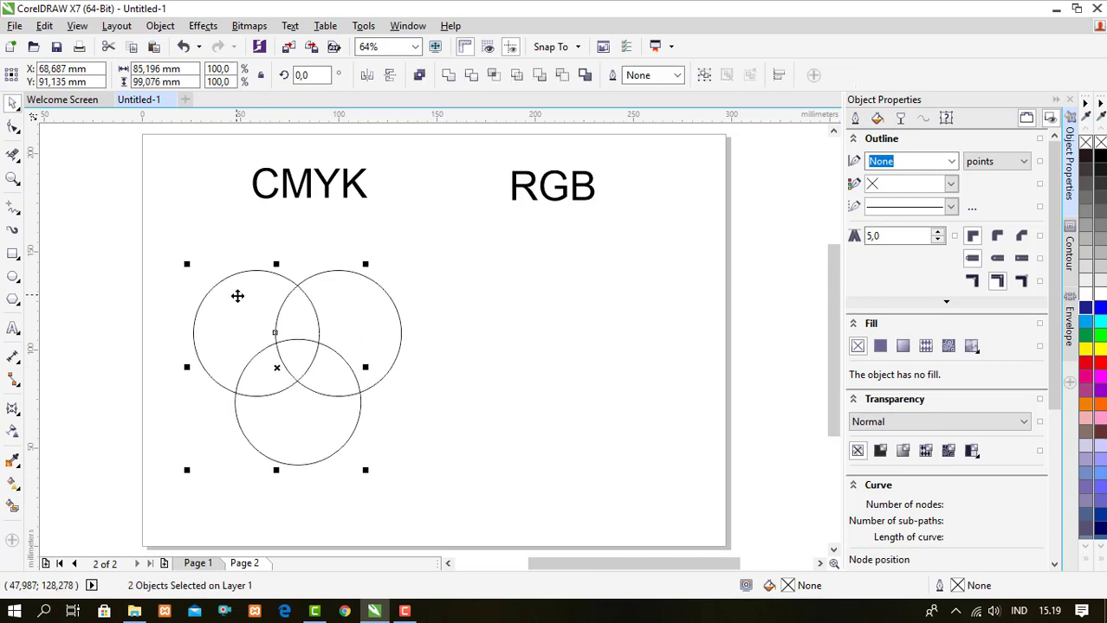
shift+click(300, 324)
shift+click(357, 316)
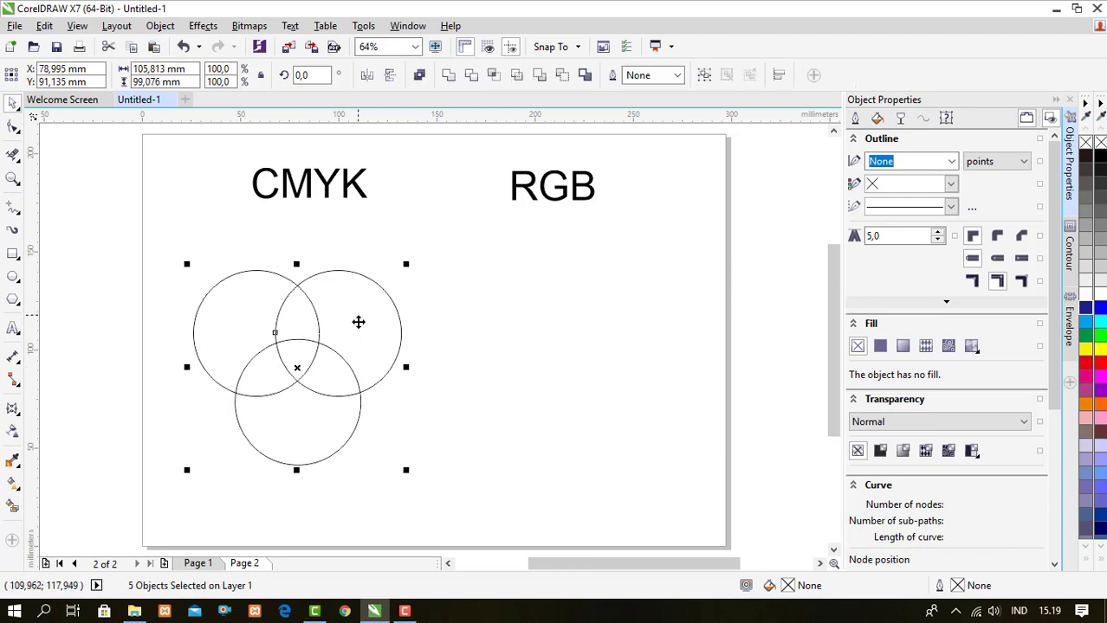
shift+click(297, 353)
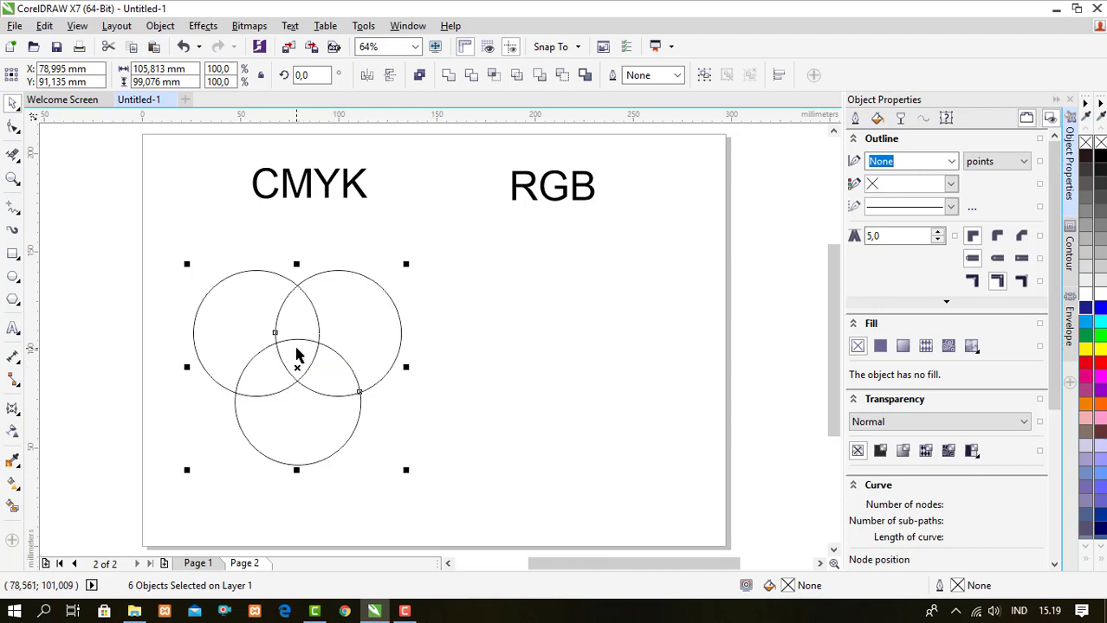
drag(301, 330, 560, 323)
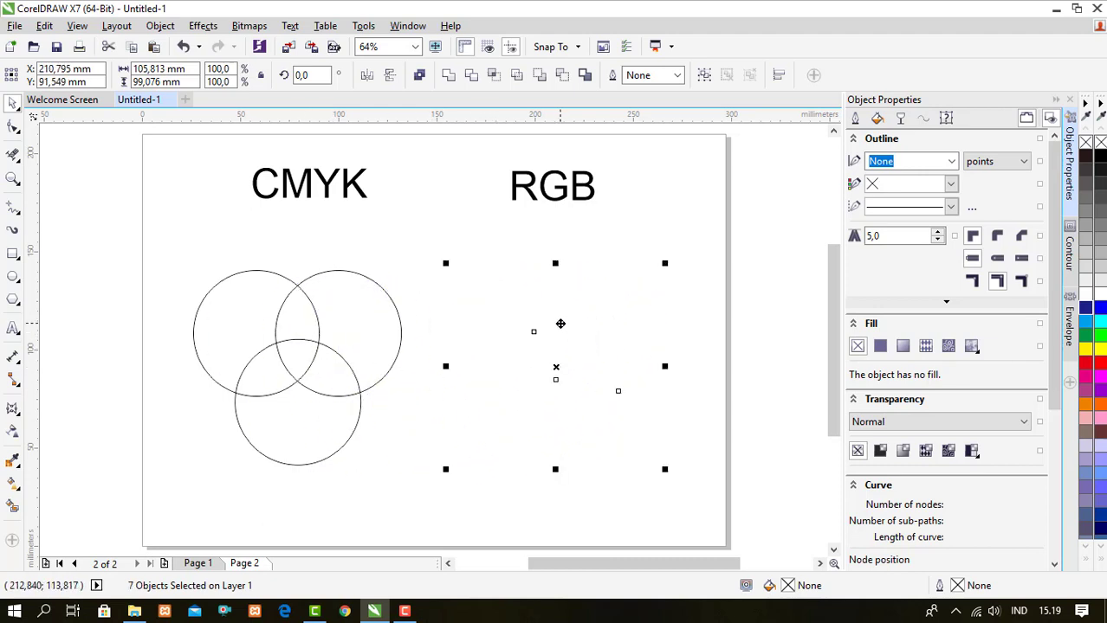
Set the outline of the regions below RGB to 1.5 pt and delete the three original circles below CMYK
click(952, 162)
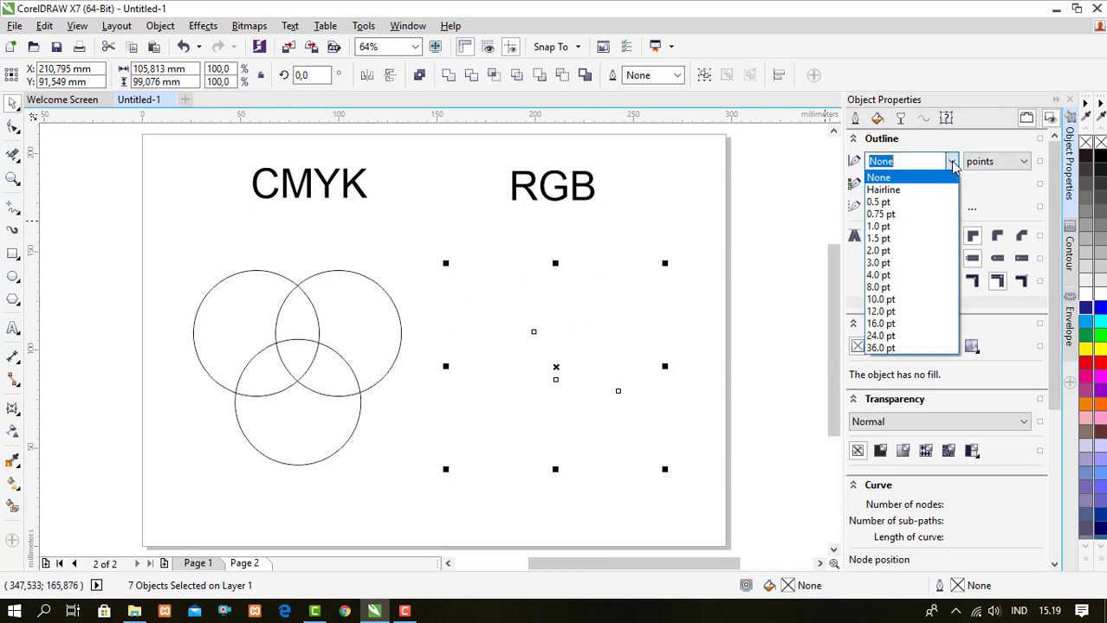
click(916, 240)
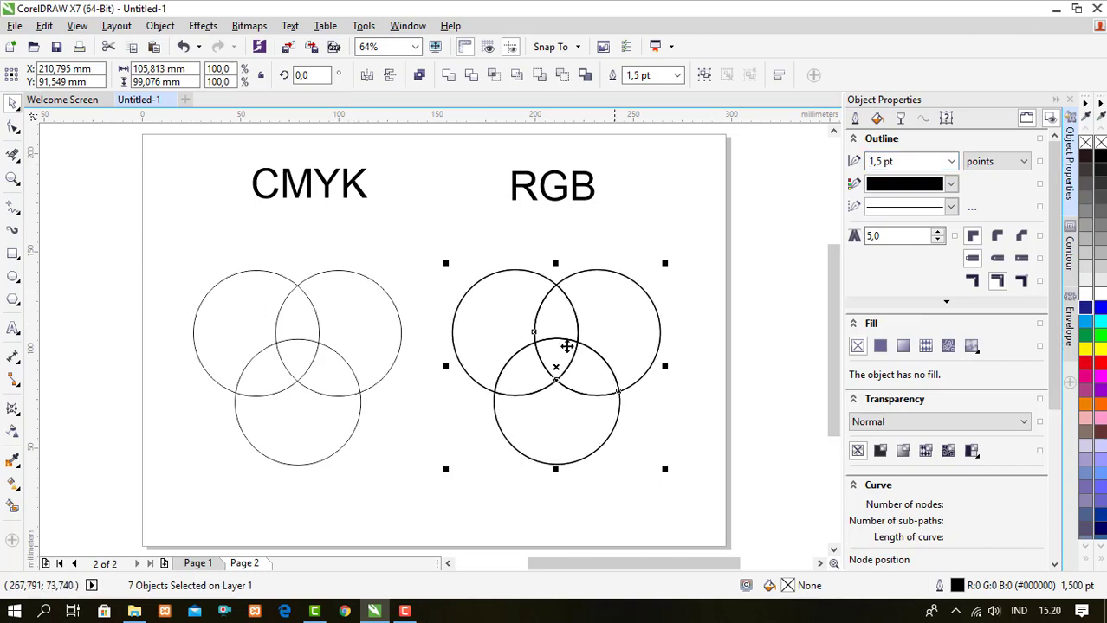
drag(152, 259, 433, 478)
key(Delete)
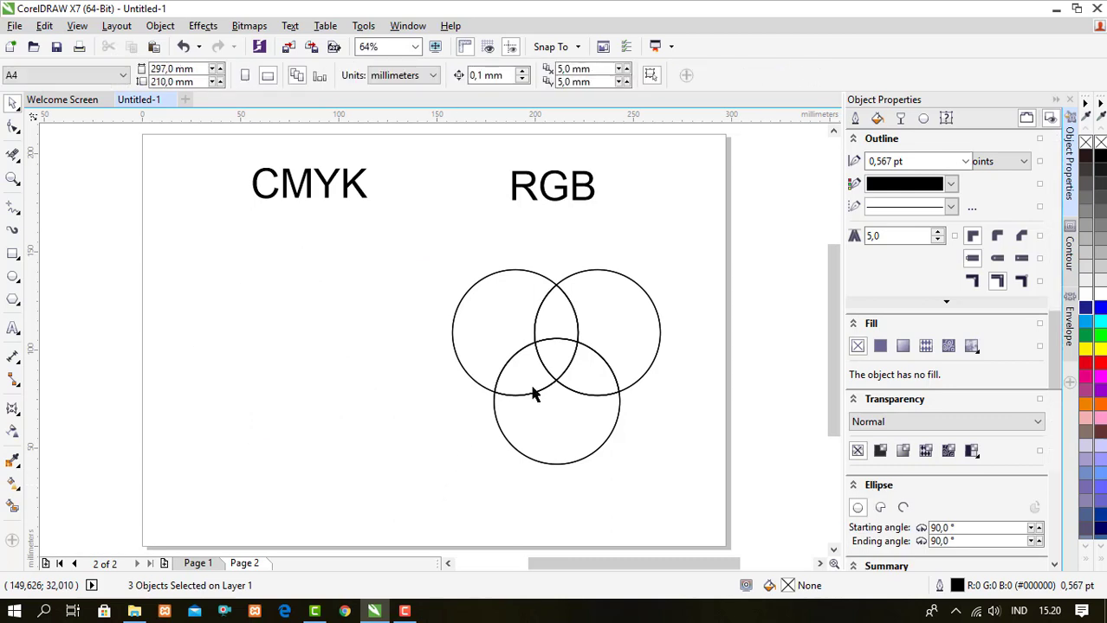
Select all seven regions of the circle diagram below RGB and place a copy below the CMYK label
click(554, 354)
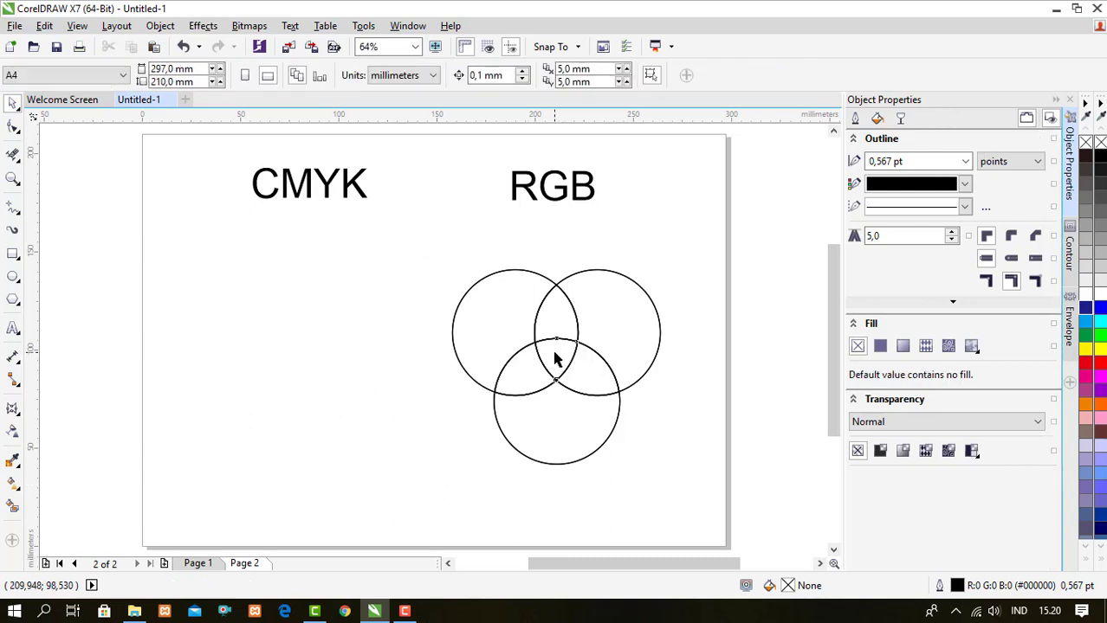
shift+click(493, 334)
shift+click(525, 395)
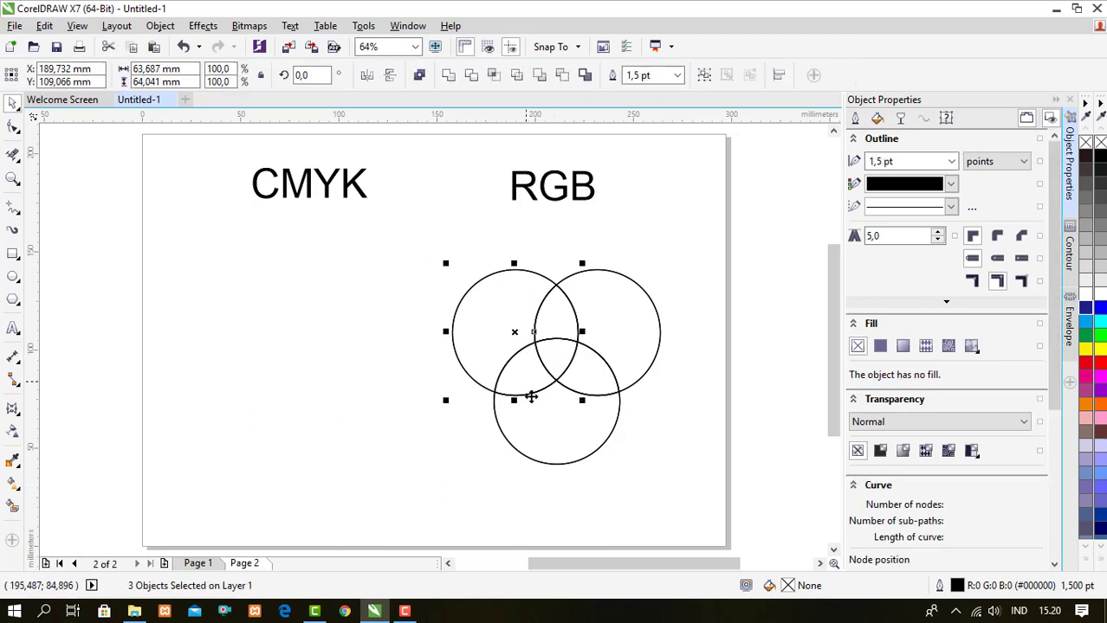
shift+click(600, 366)
shift+click(596, 370)
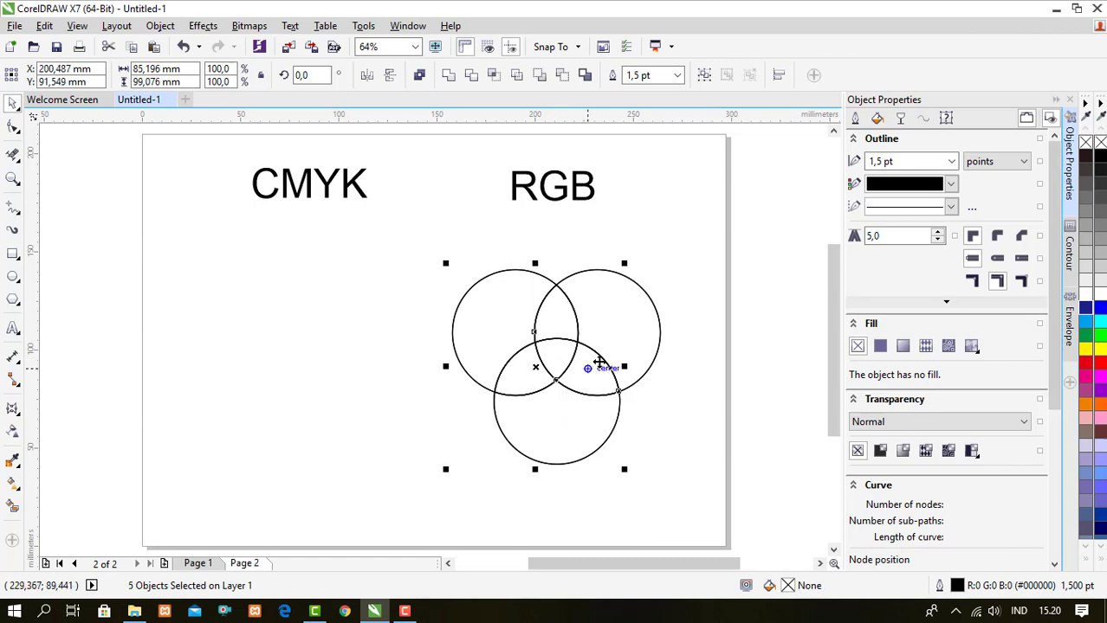
shift+click(622, 331)
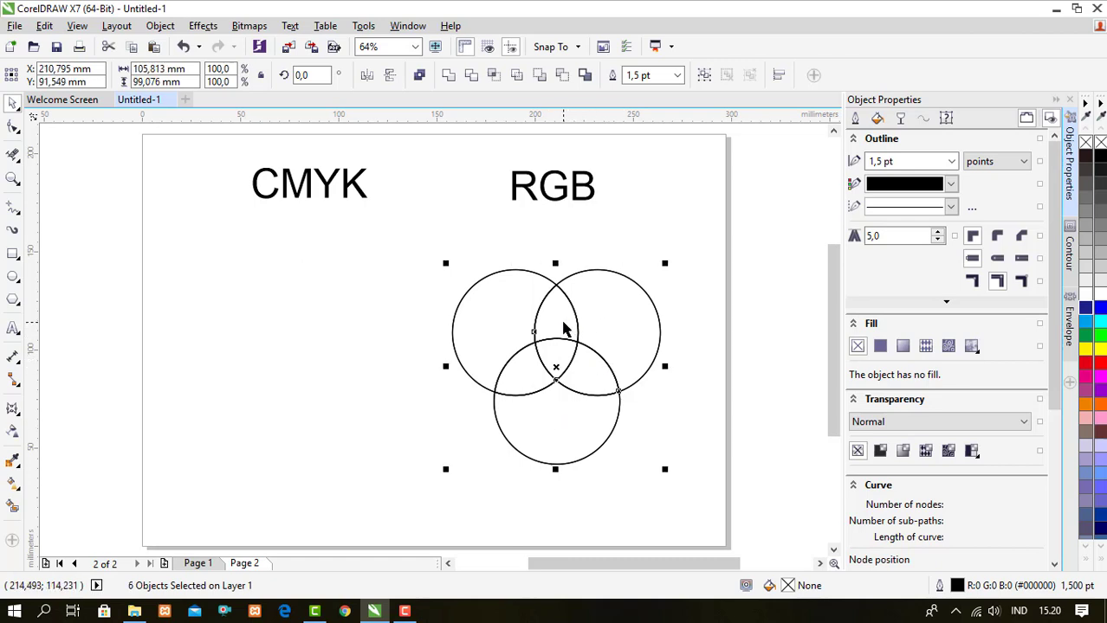
drag(564, 322, 322, 327)
click(409, 207)
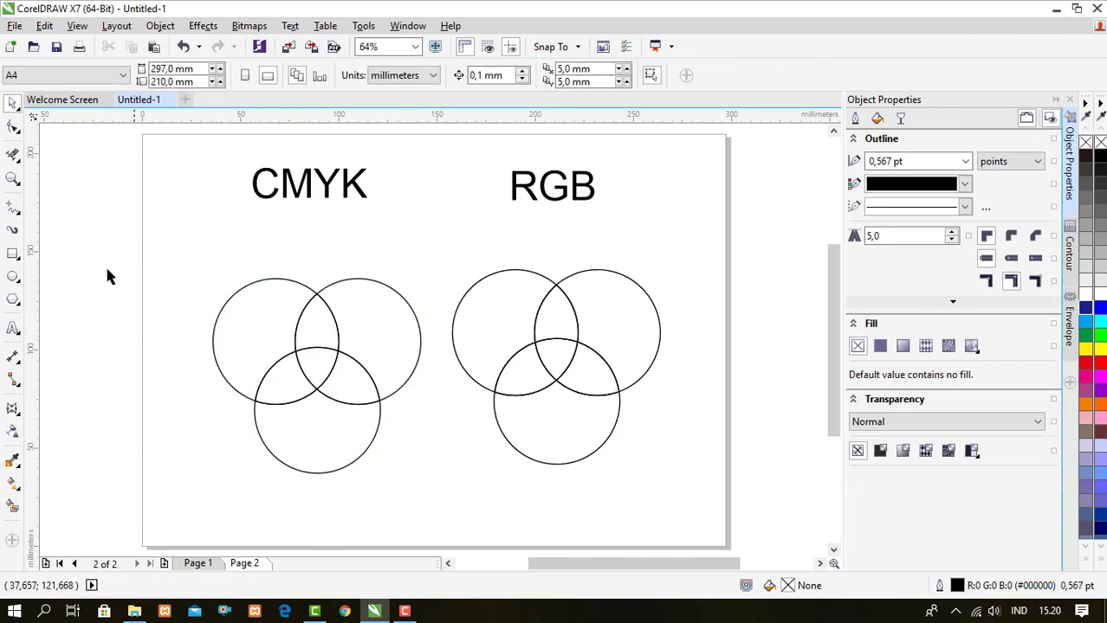
Fill the upper-left outer region of the CMYK diagram with a uniform CMYK colour of C 100, M 0, Y 0, K 0
click(247, 334)
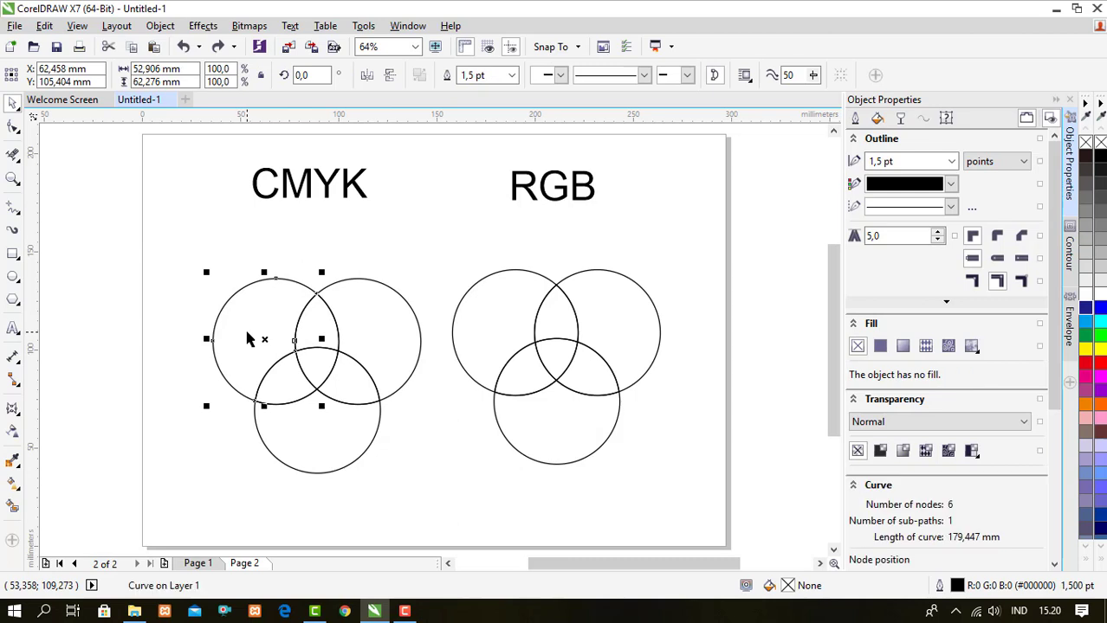
double_click(788, 586)
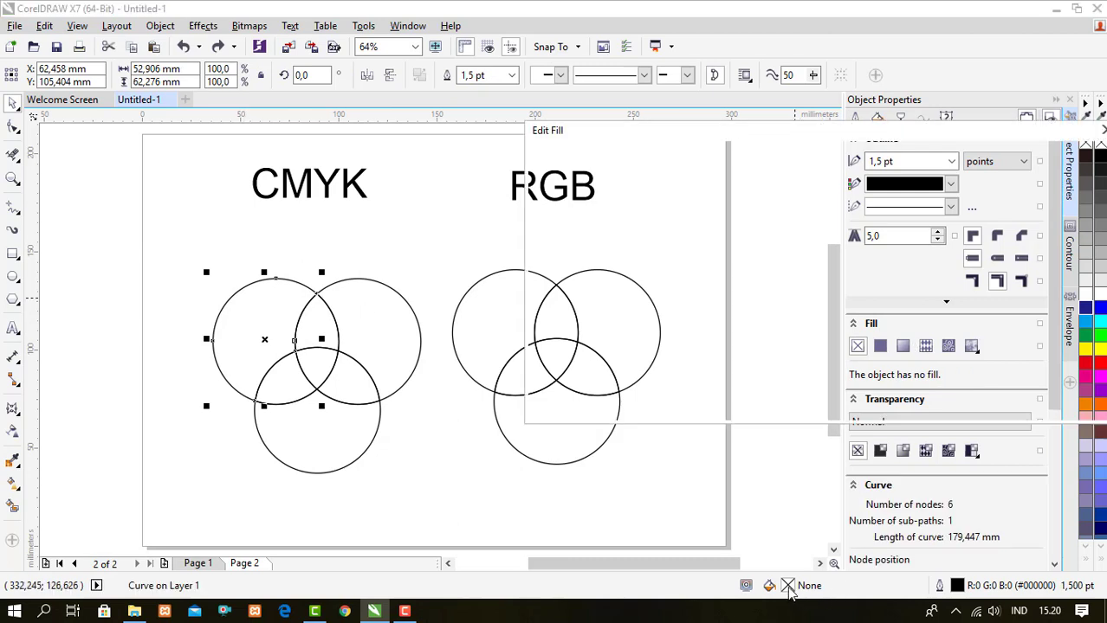
click(566, 157)
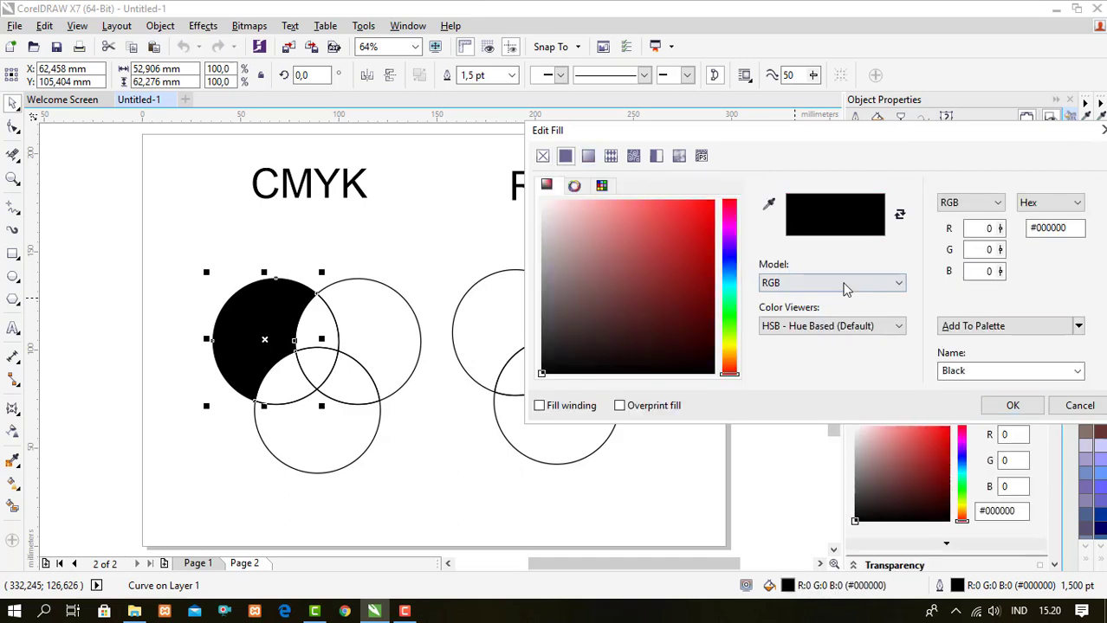
click(852, 285)
click(852, 313)
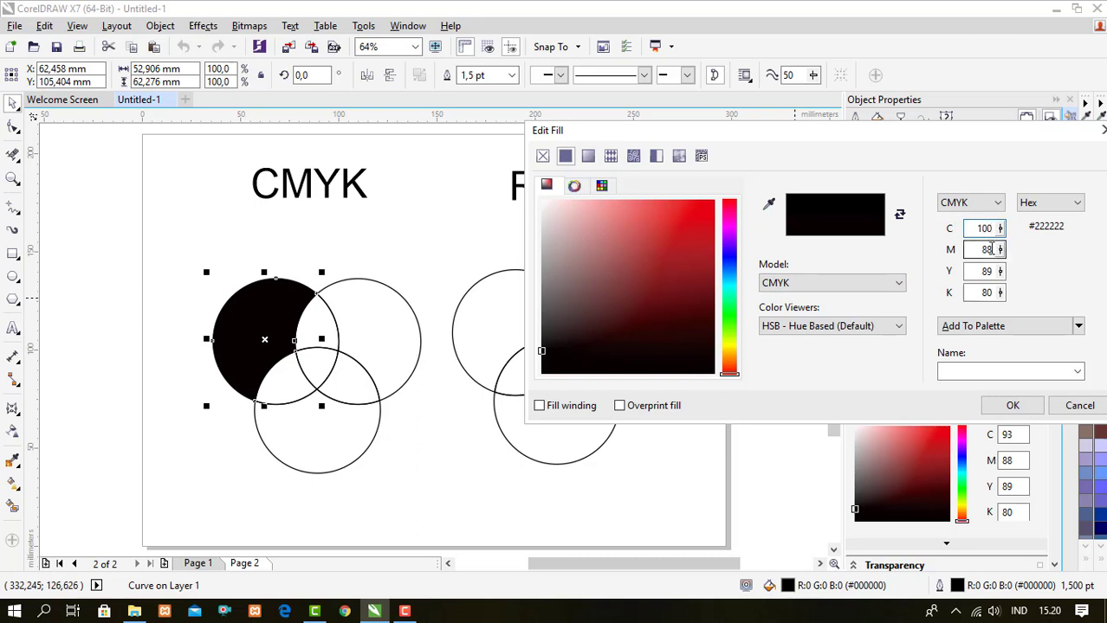
drag(991, 249, 961, 293)
text(000)
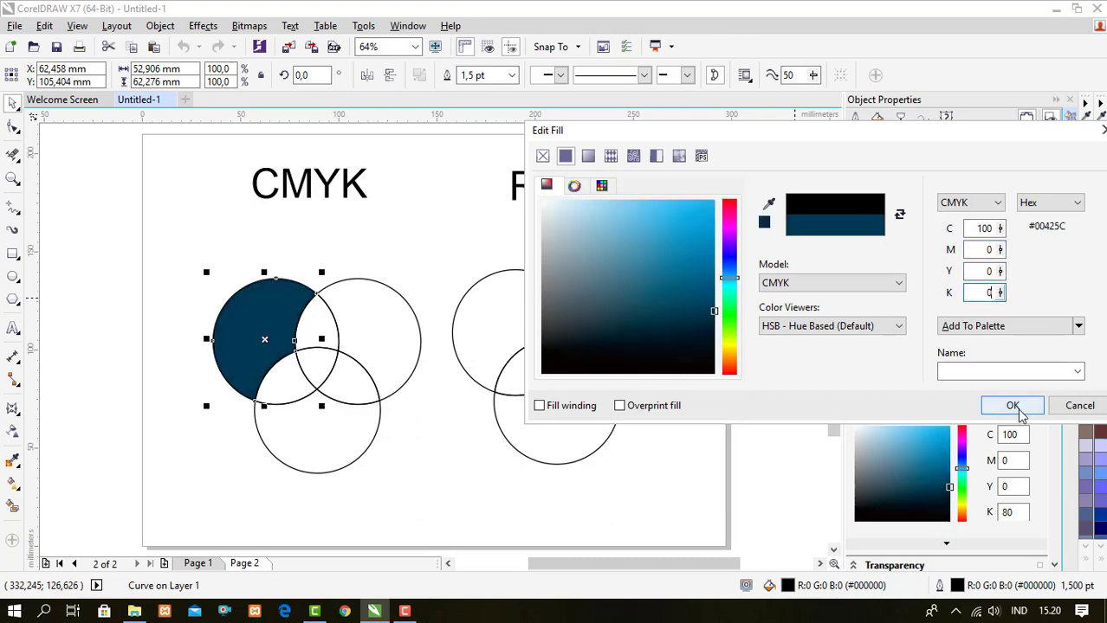
click(1012, 405)
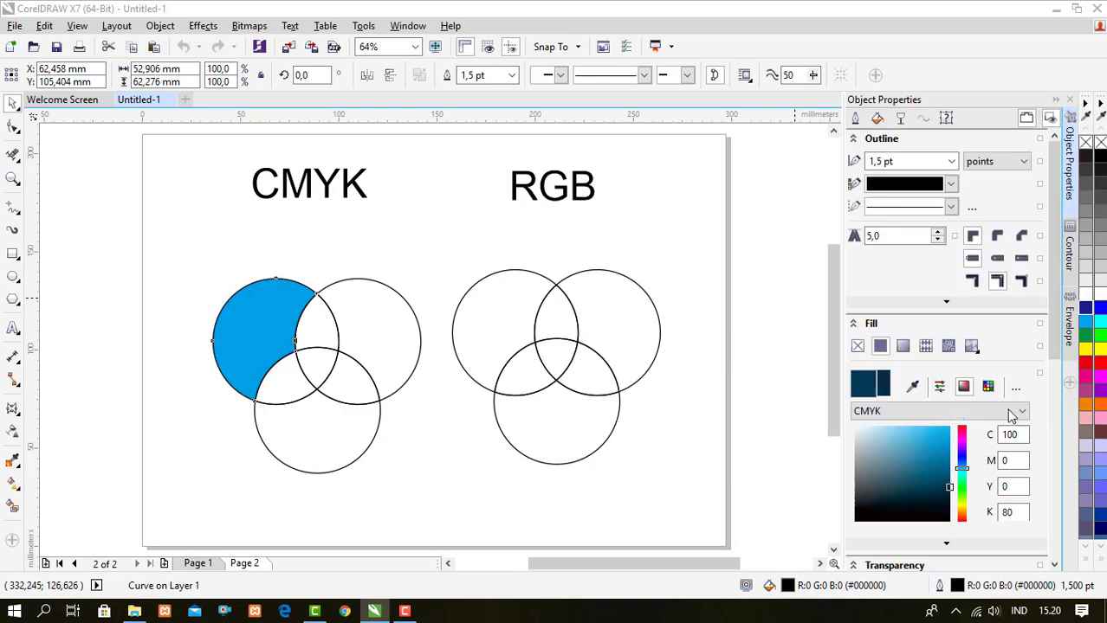
Fill the lower outer region of the CMYK diagram with a uniform CMYK colour of C 0, M 100, Y 0, K 0
click(320, 429)
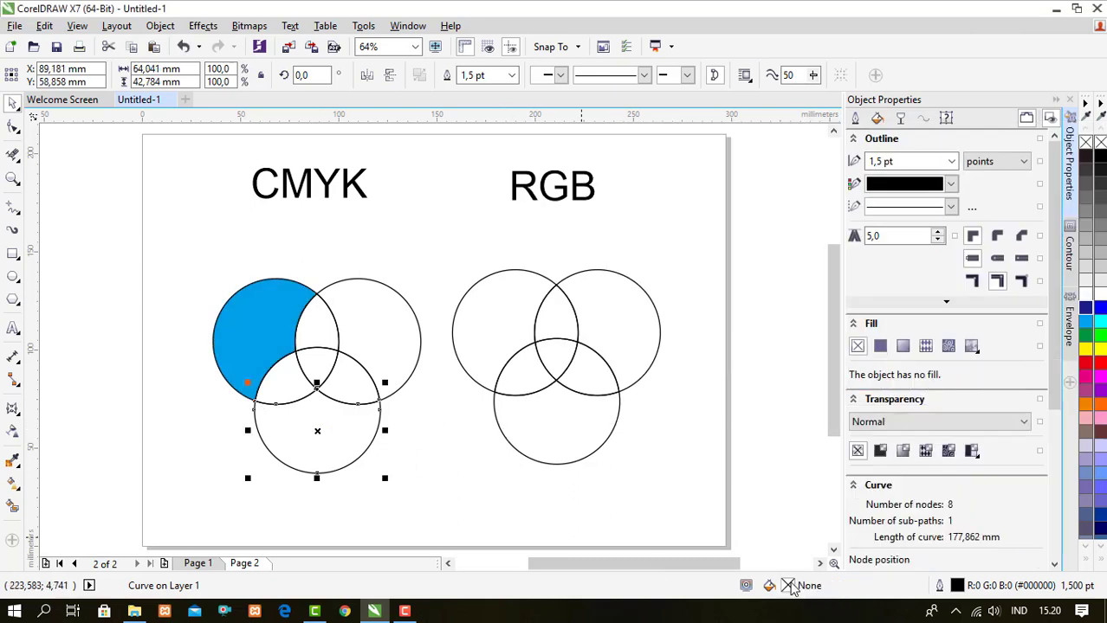
double_click(788, 585)
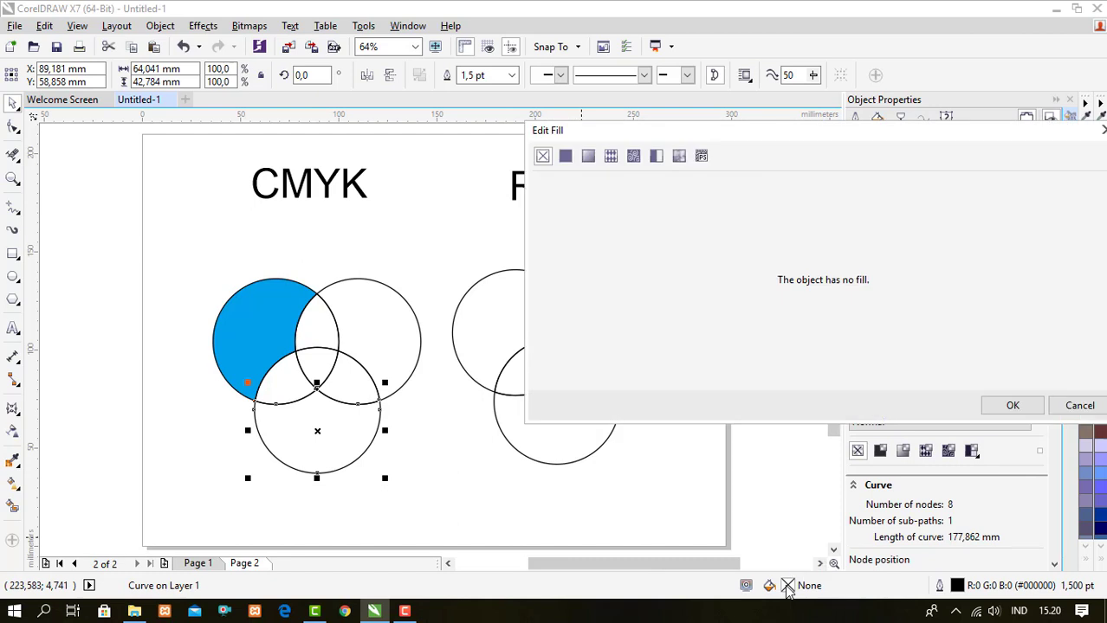
click(565, 156)
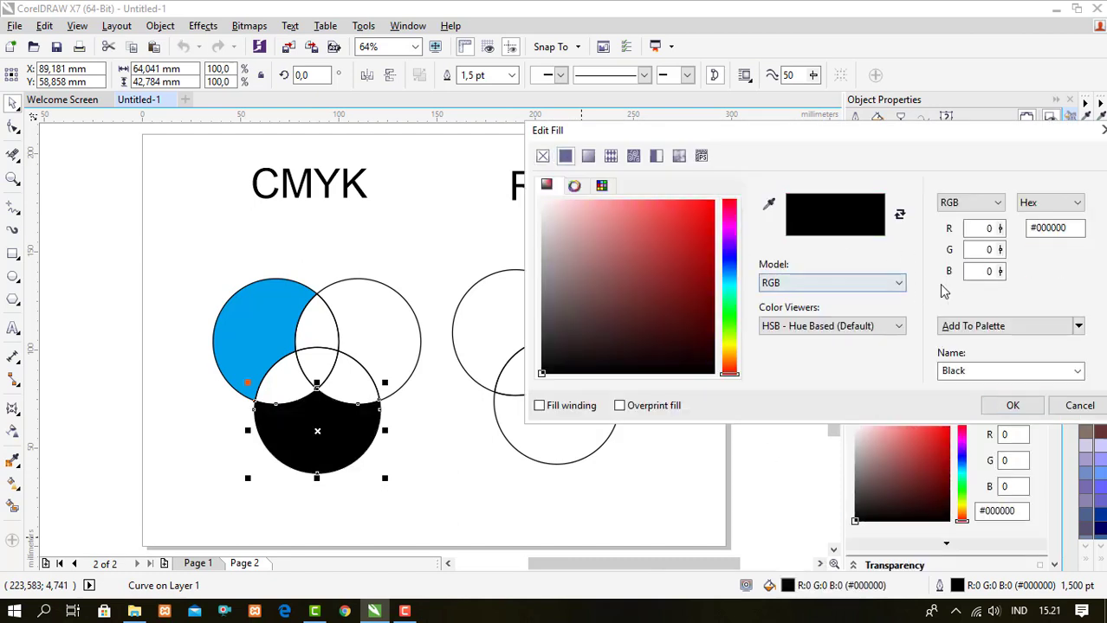
click(903, 285)
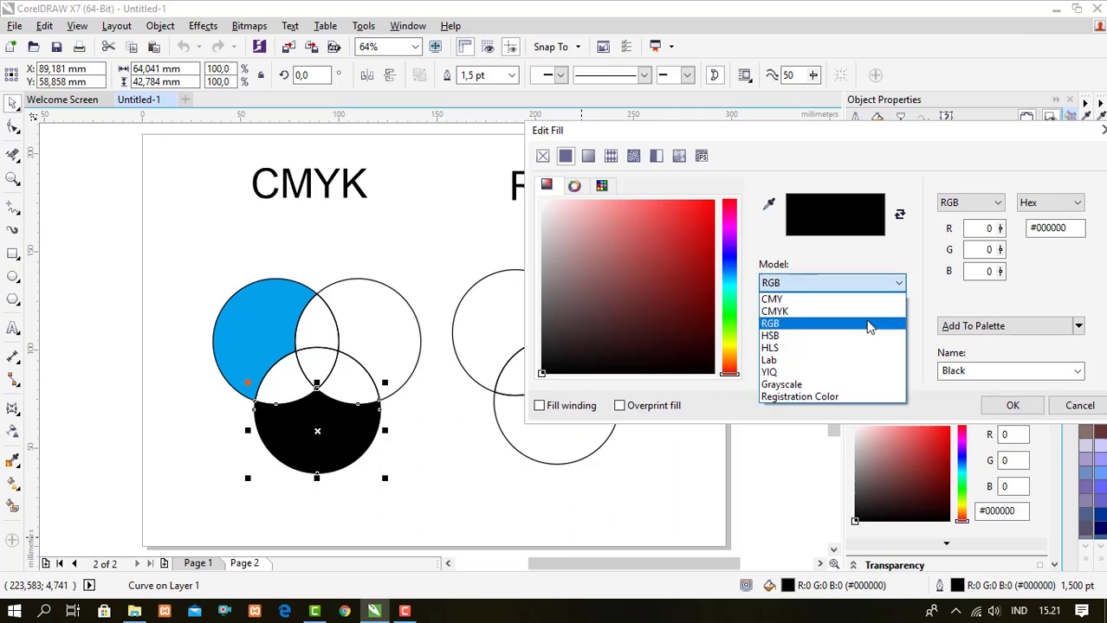
click(866, 311)
drag(994, 229, 963, 229)
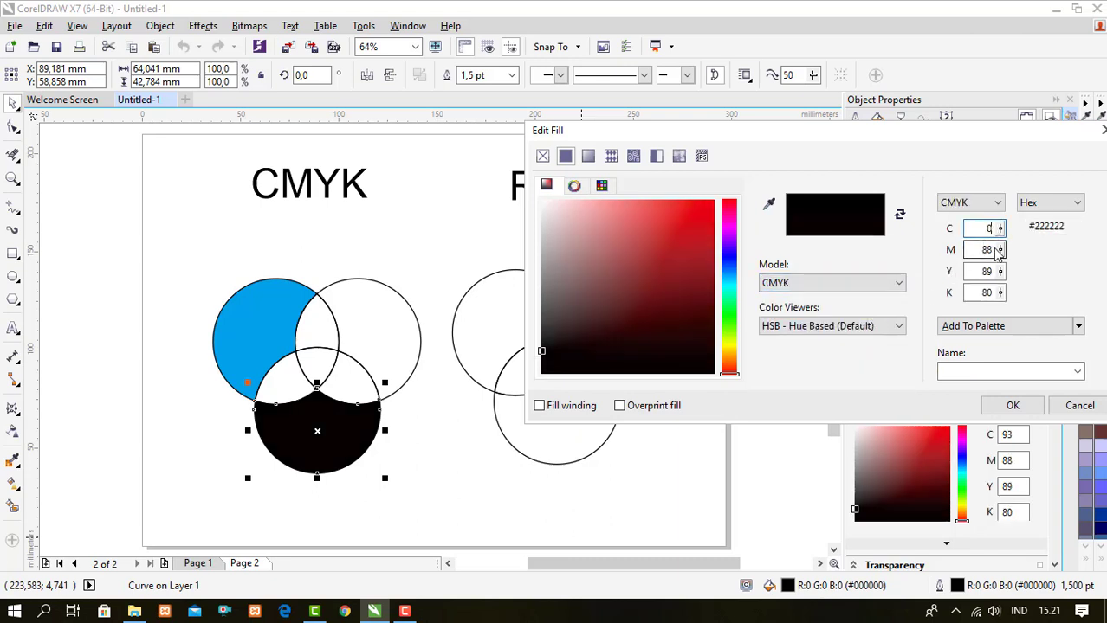
drag(997, 249, 947, 249)
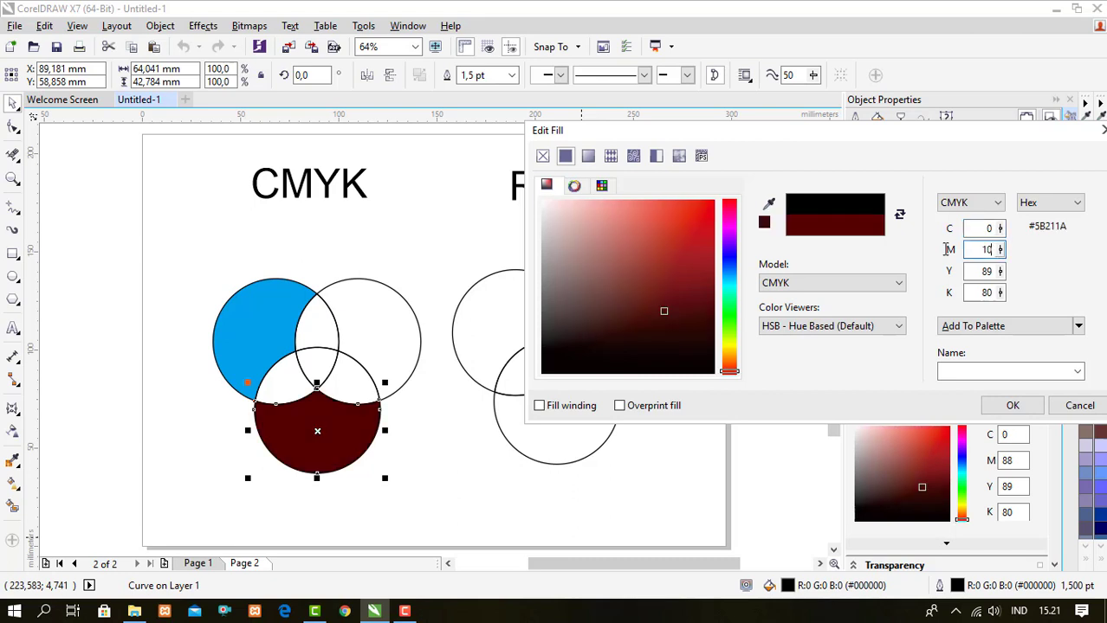
text(100)
drag(996, 271, 968, 271)
text(0)
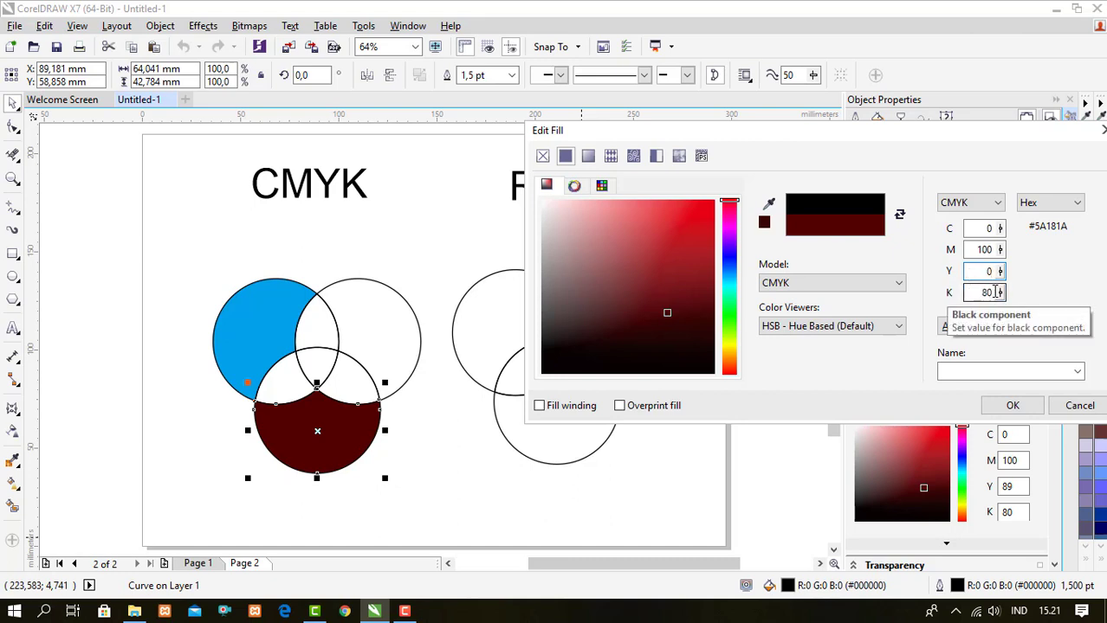
drag(995, 293, 944, 296)
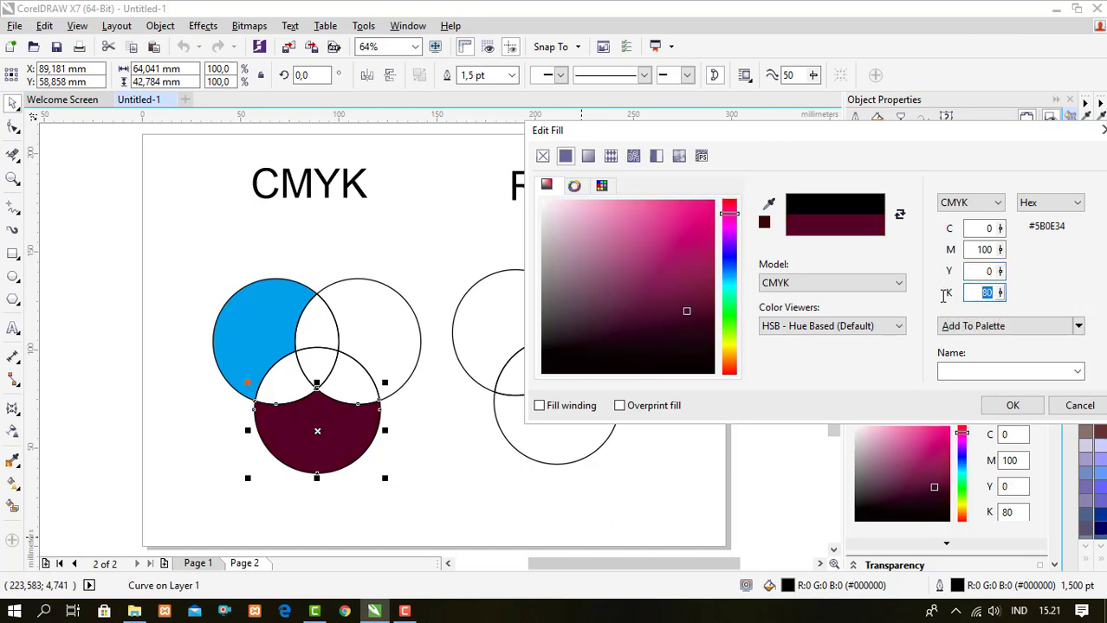
text(0)
click(1012, 405)
Fill the upper-right outer region of the CMYK diagram with a uniform CMYK colour of C 0, M 0, Y 100, K 0
double_click(787, 587)
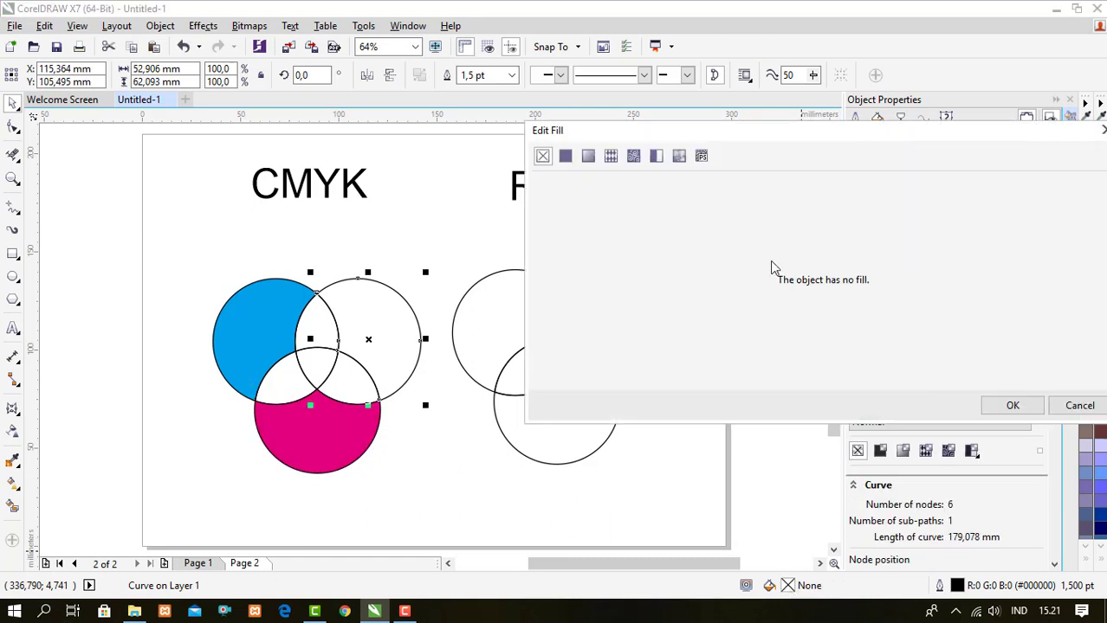
click(565, 157)
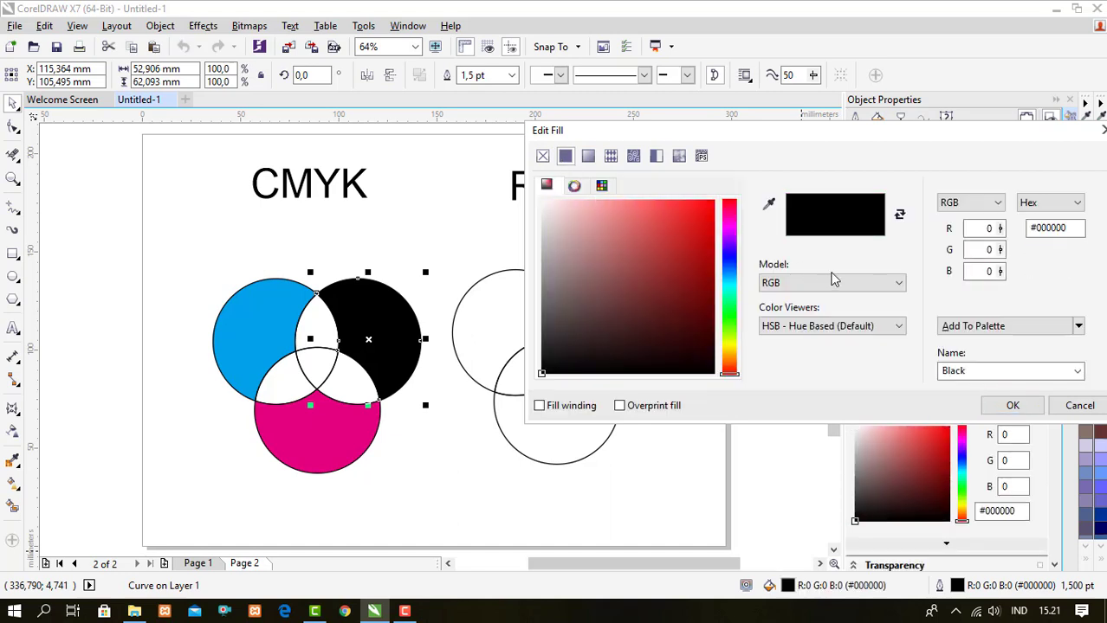
click(884, 295)
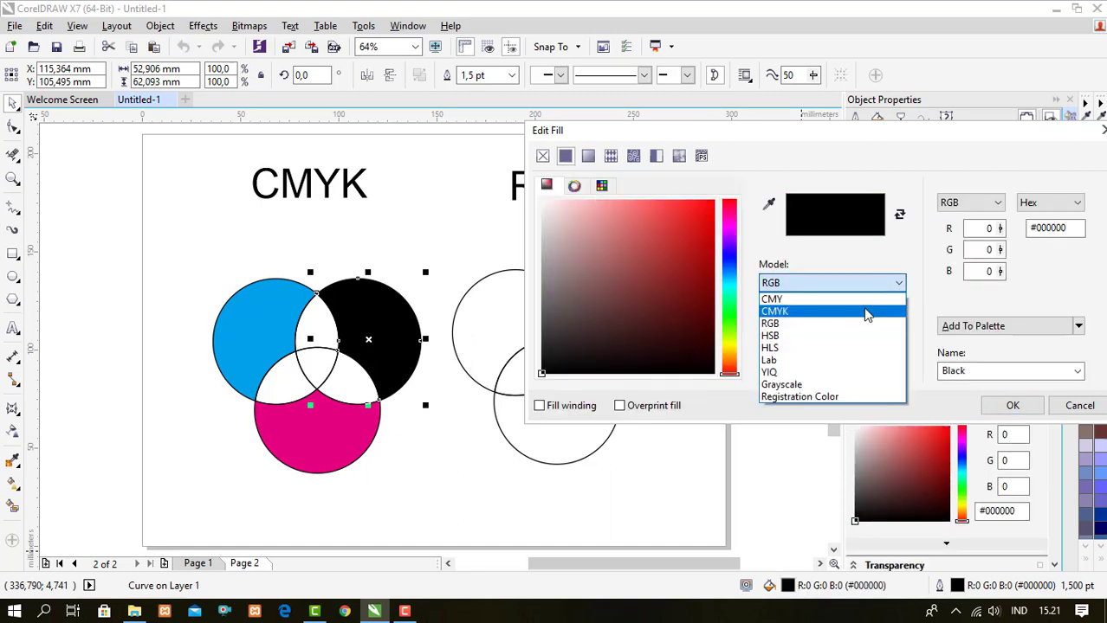
click(864, 313)
double_click(963, 229)
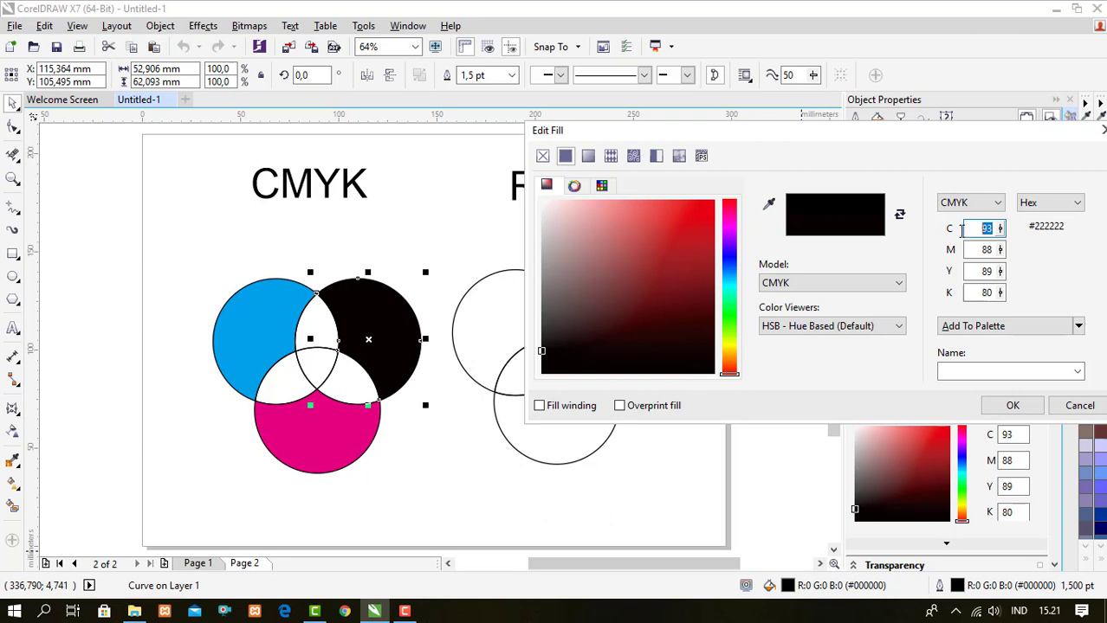
double_click(979, 250)
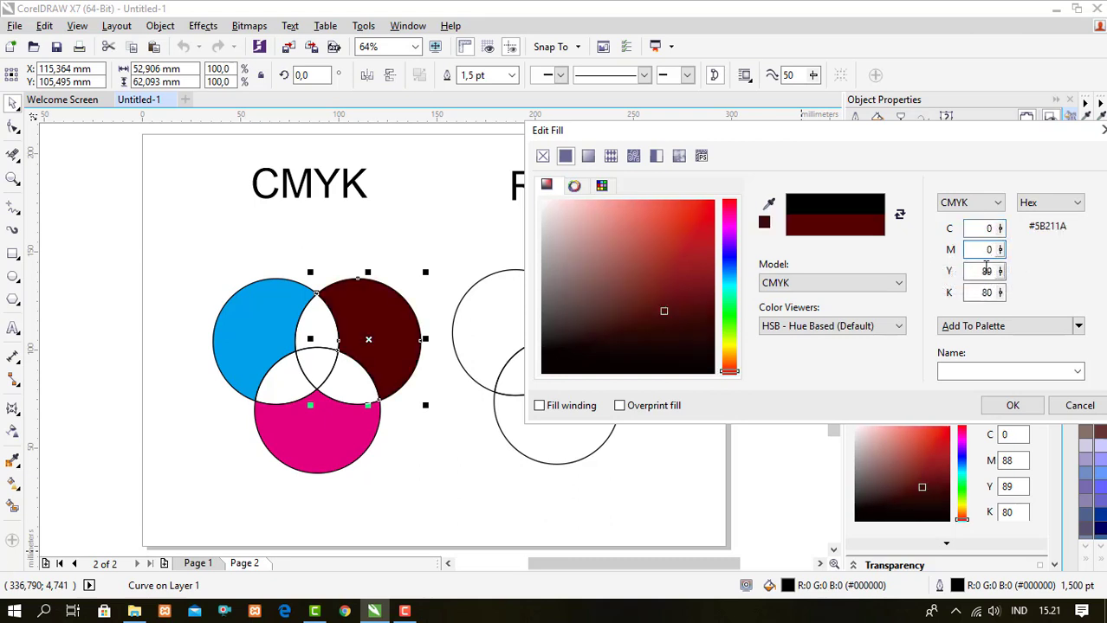
double_click(986, 270)
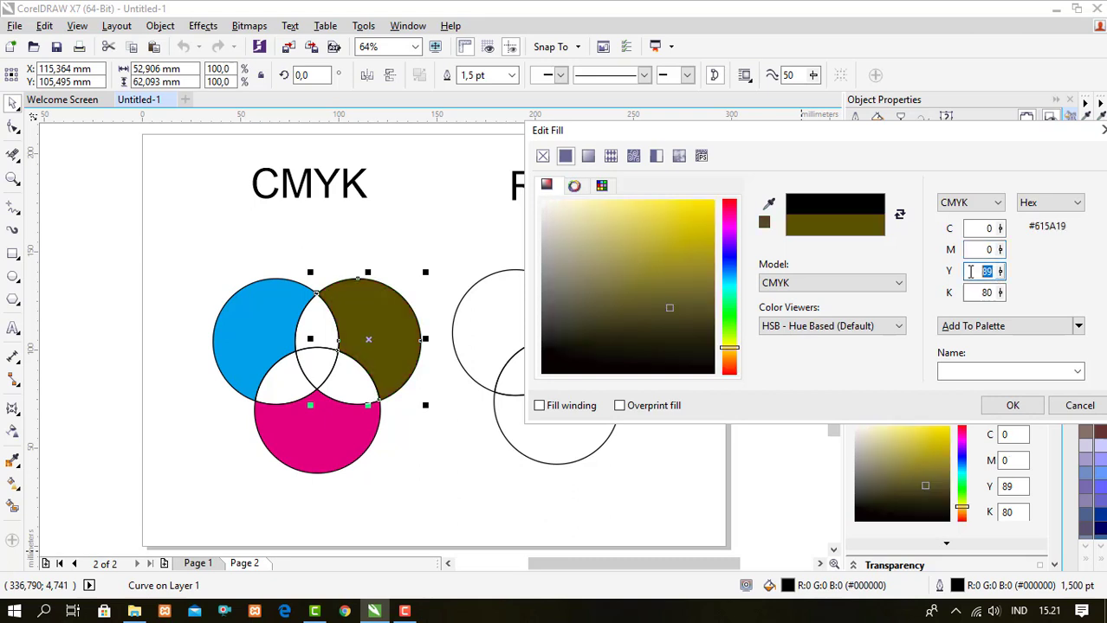
text(100)
double_click(993, 295)
key(BackSpace)
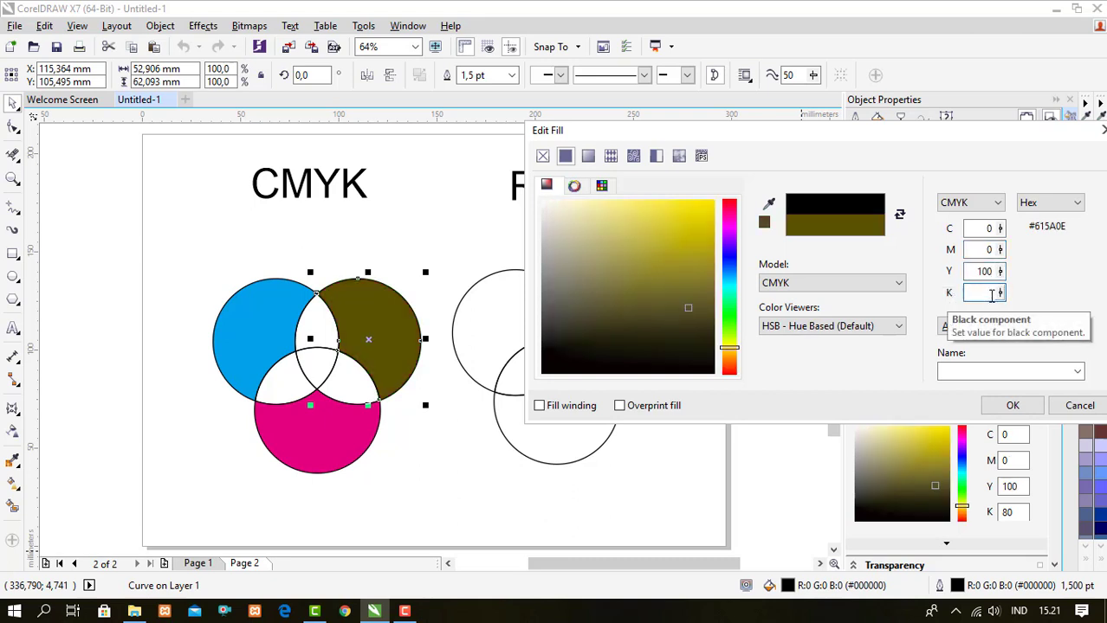
text(0)
click(1013, 406)
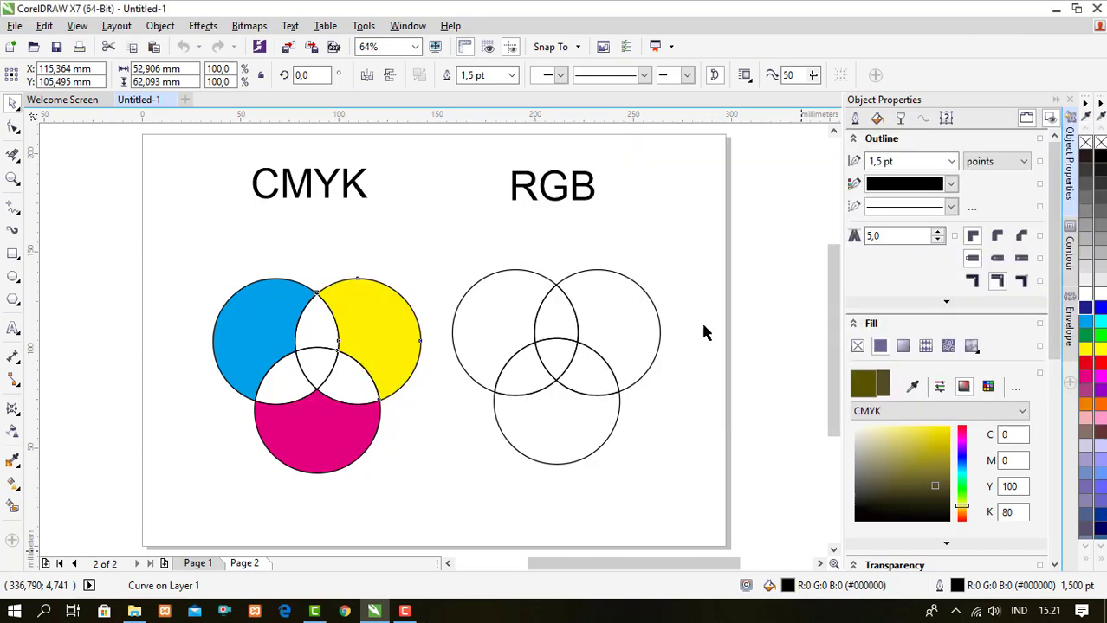
click(385, 208)
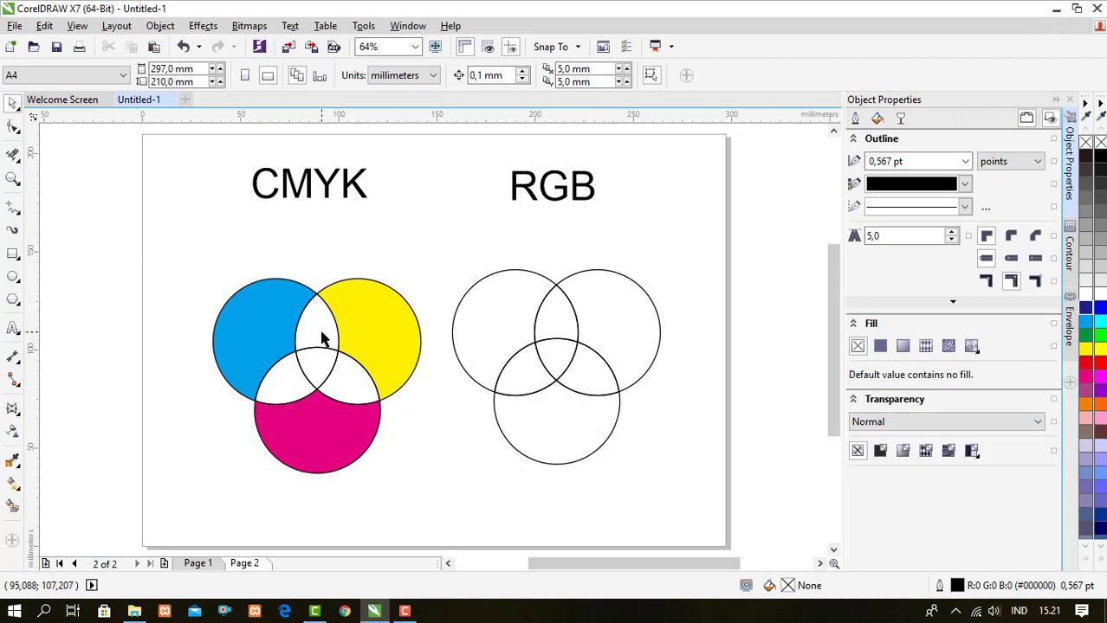
Fill the overlap between the cyan and yellow regions with a uniform CMYK colour of C 100, M 0, Y 100, K 0
click(321, 294)
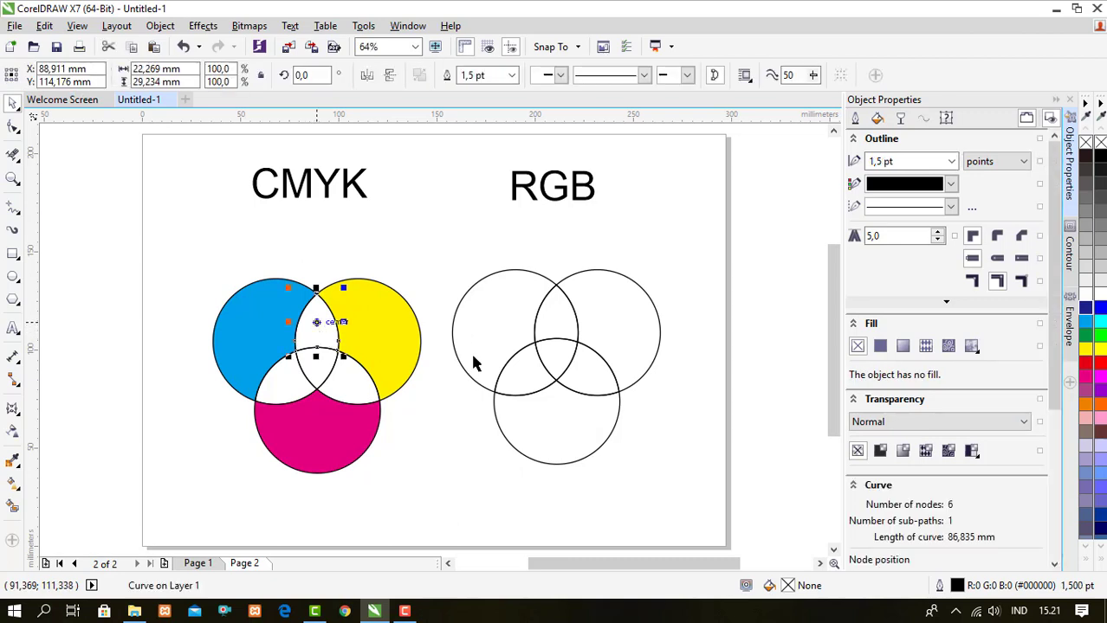
double_click(787, 586)
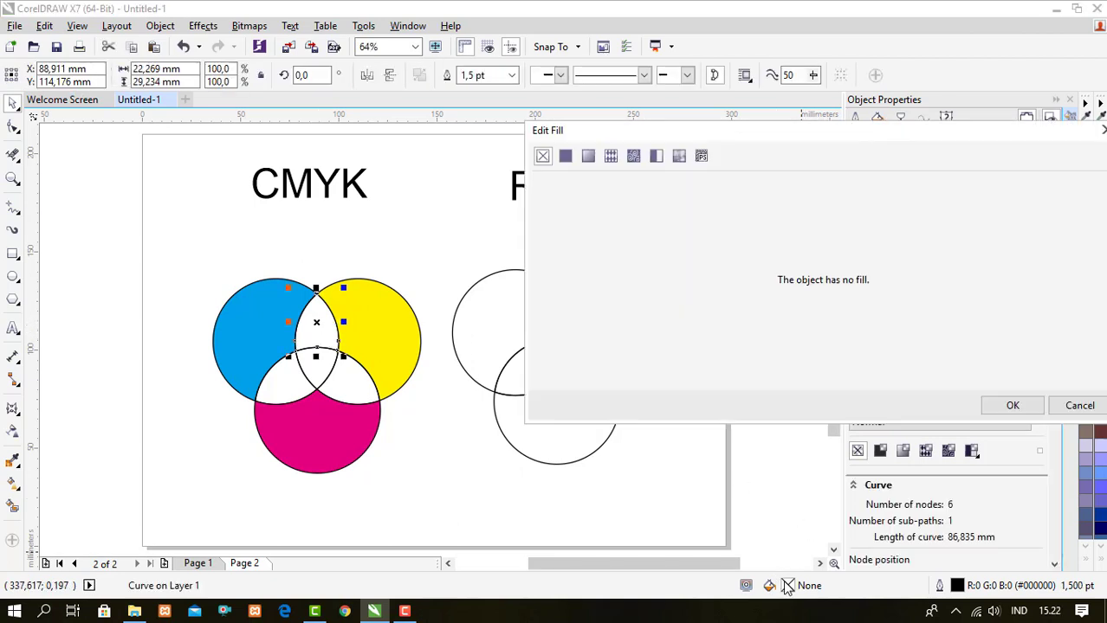
click(566, 156)
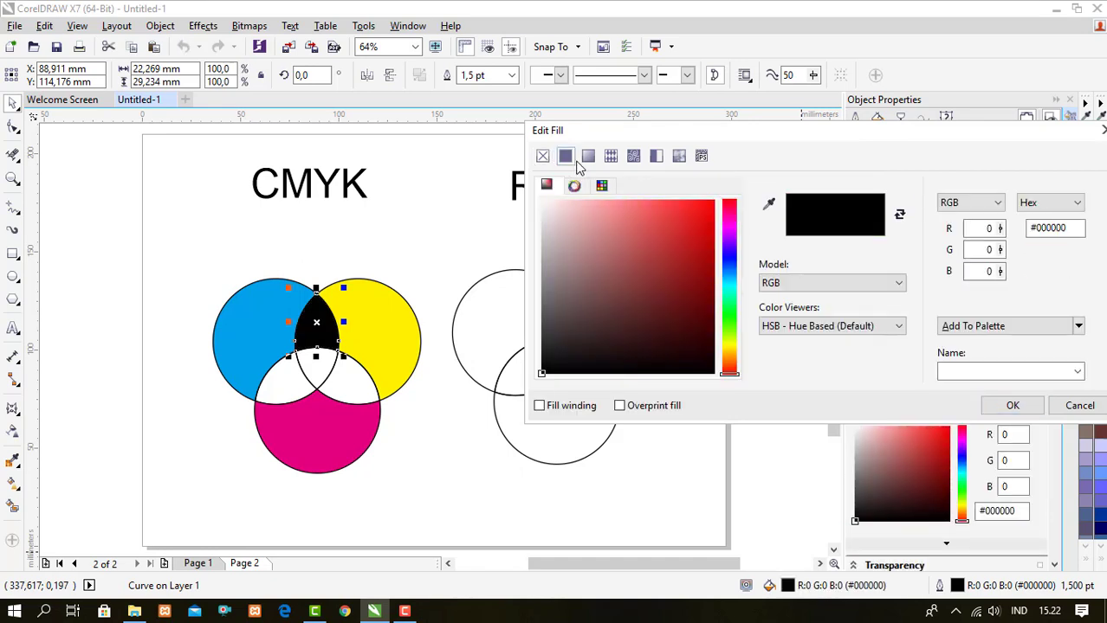
click(901, 283)
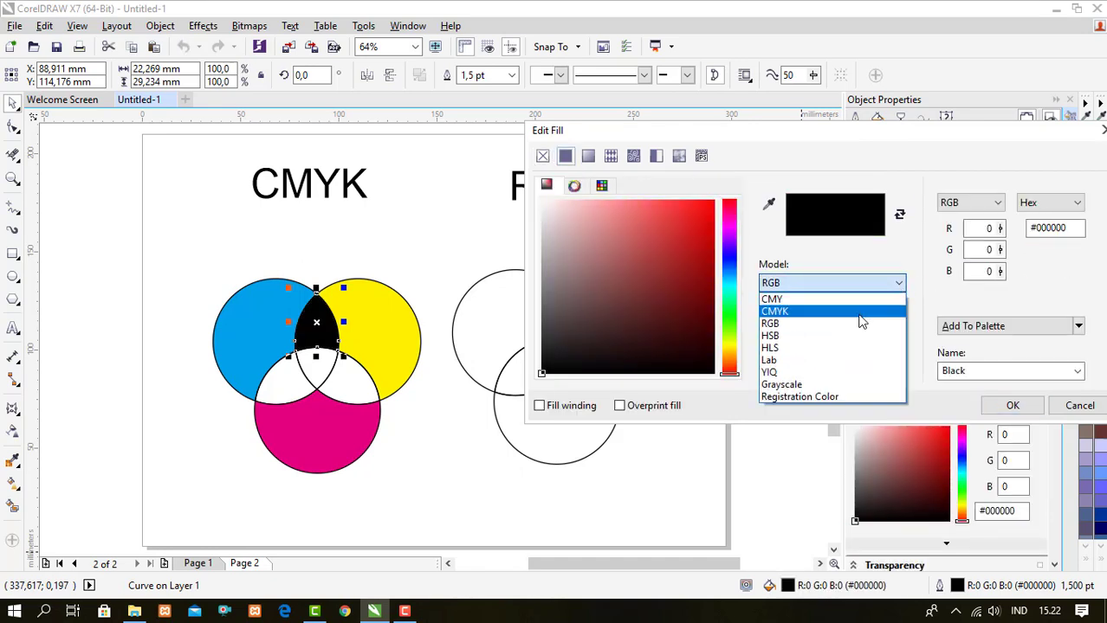
click(780, 309)
click(984, 249)
click(962, 228)
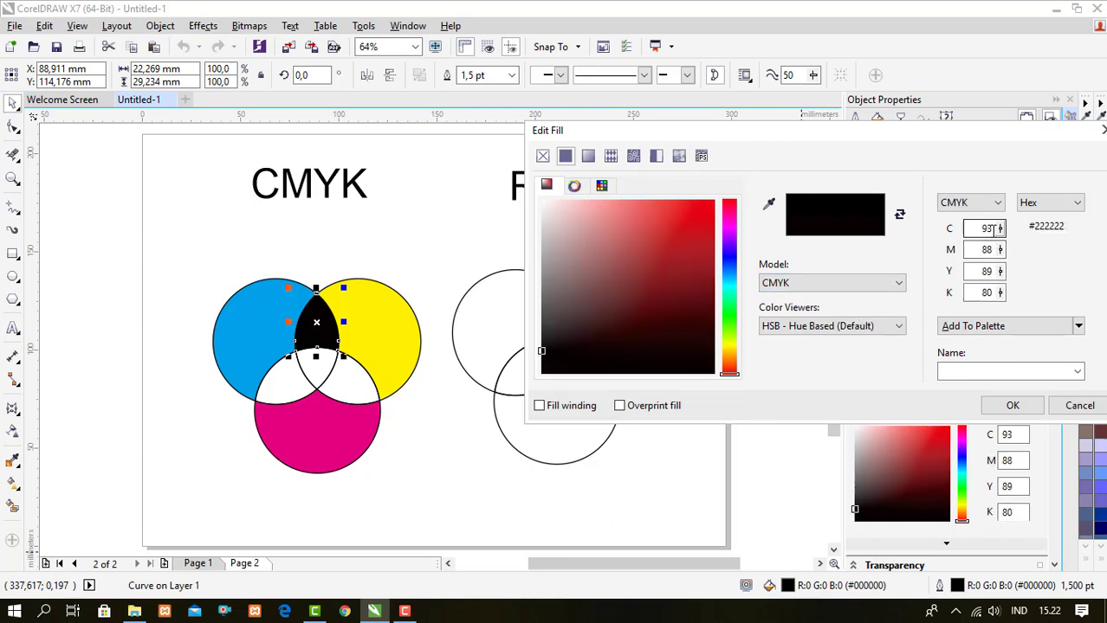
click(975, 249)
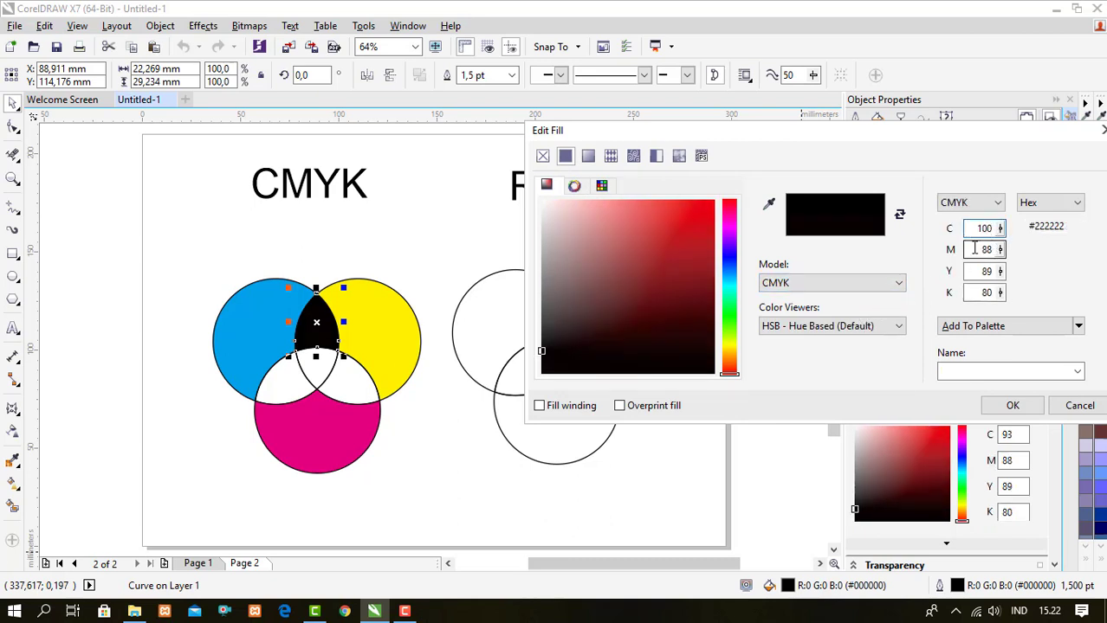
drag(993, 251, 961, 250)
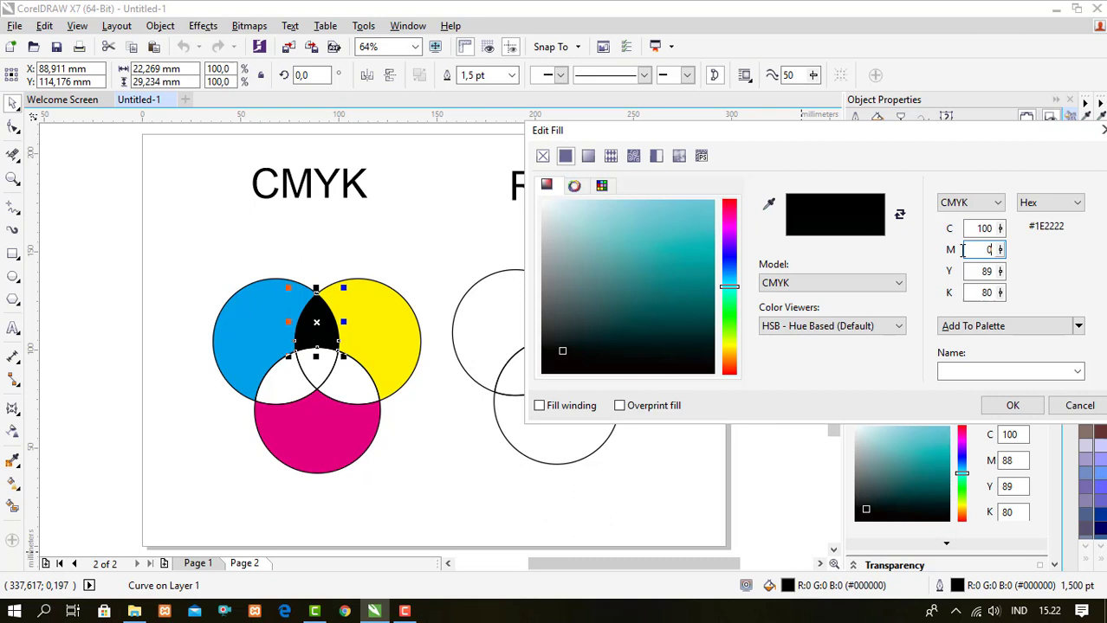
click(971, 271)
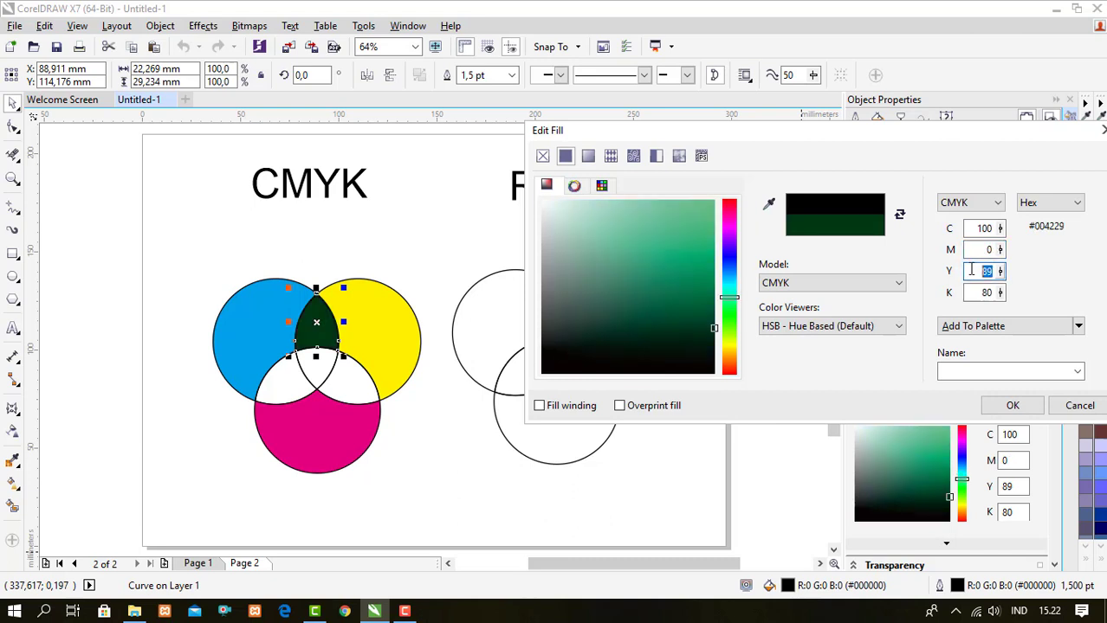
text(100)
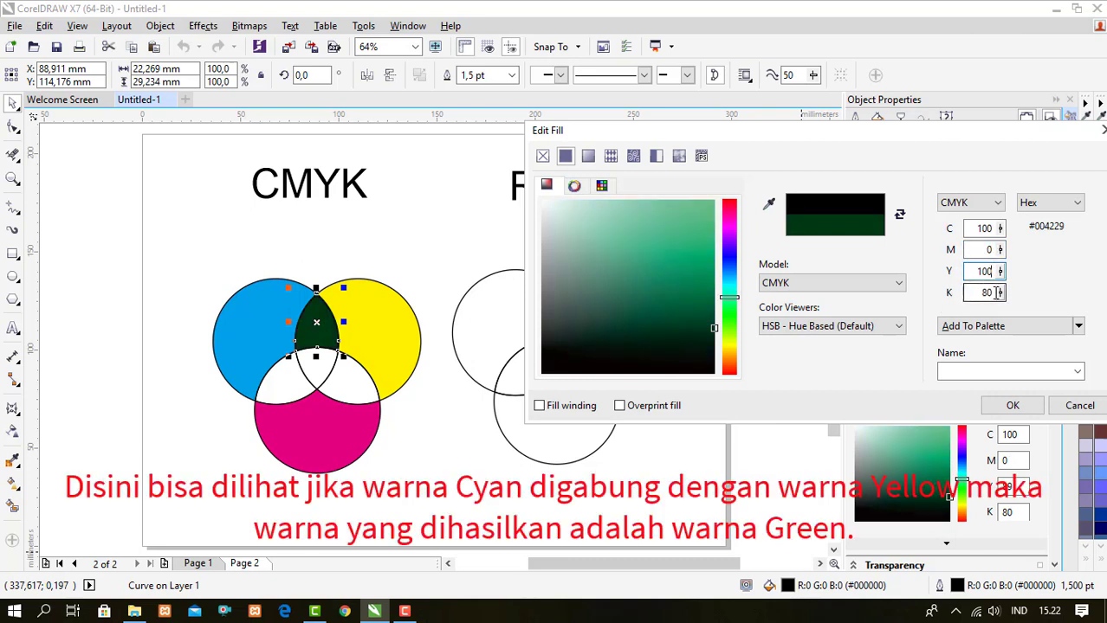
click(976, 293)
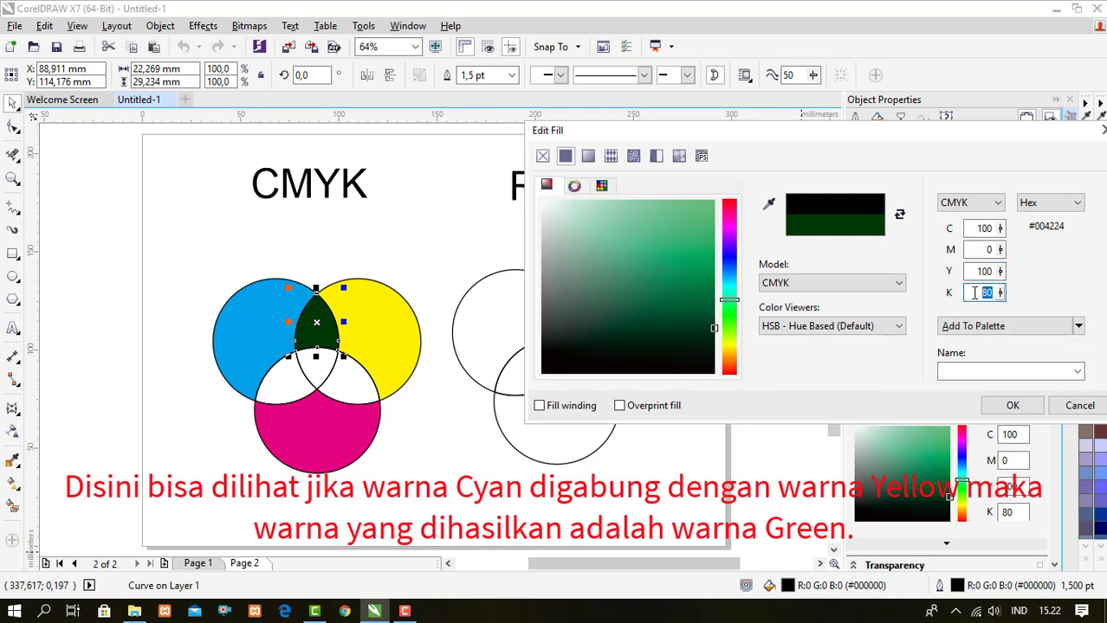
text(0)
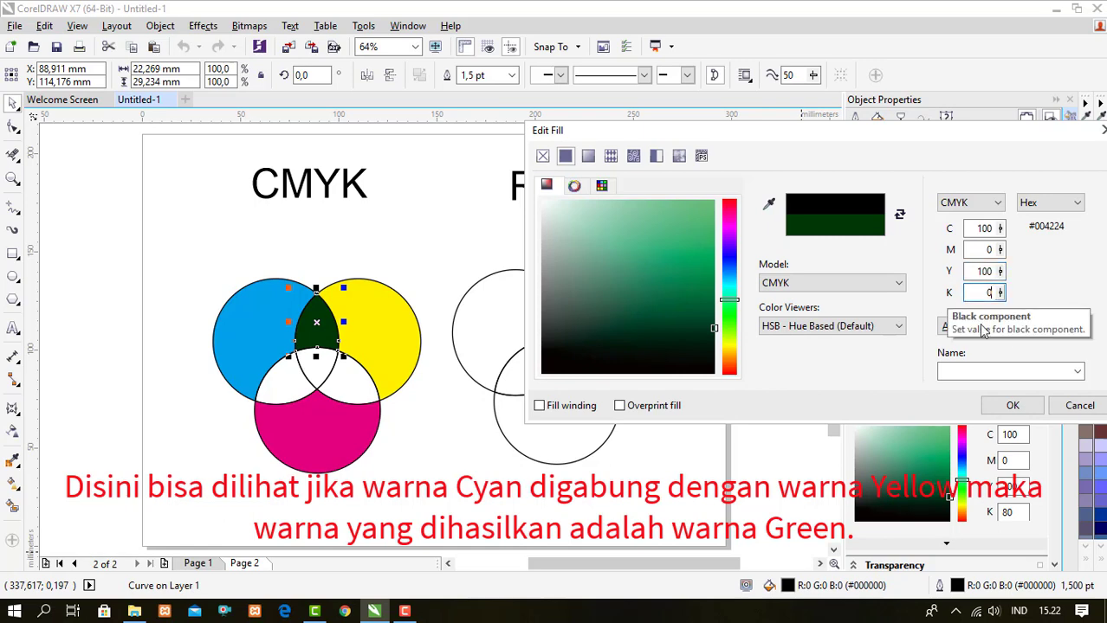
click(1005, 403)
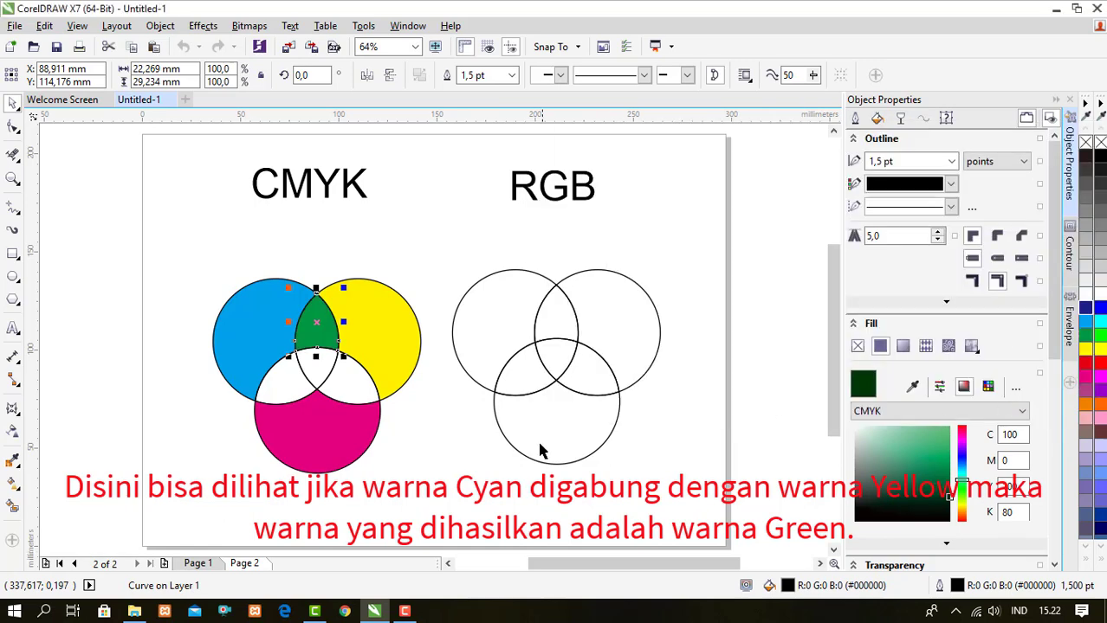
Fill the overlap between the cyan and magenta regions with a uniform CMYK colour of C 100, M 100, Y 0, K 80
click(289, 388)
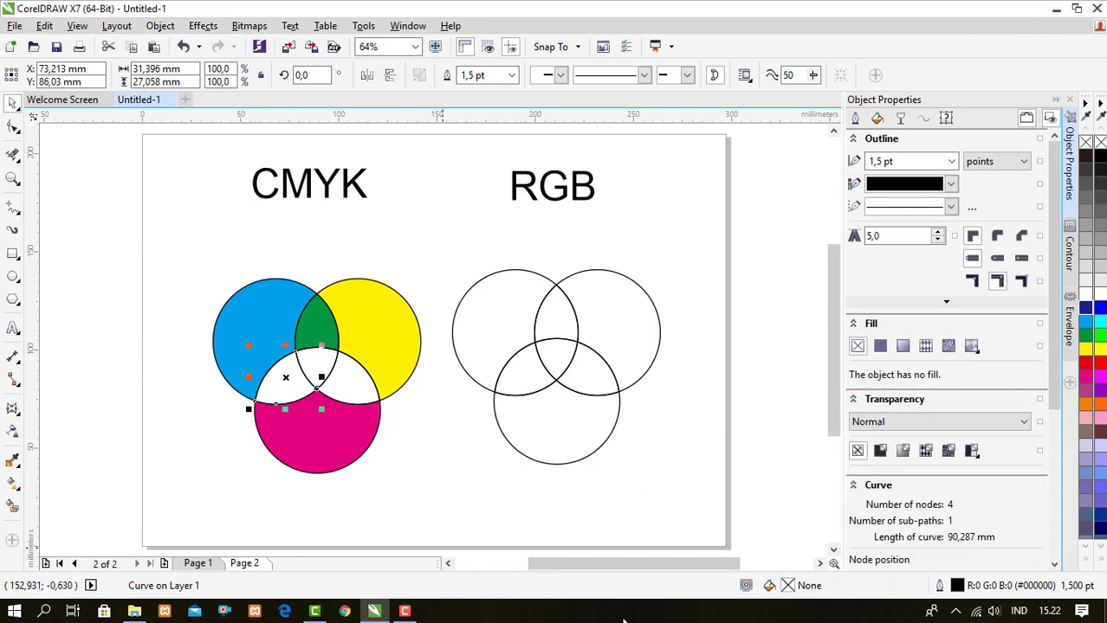
double_click(787, 586)
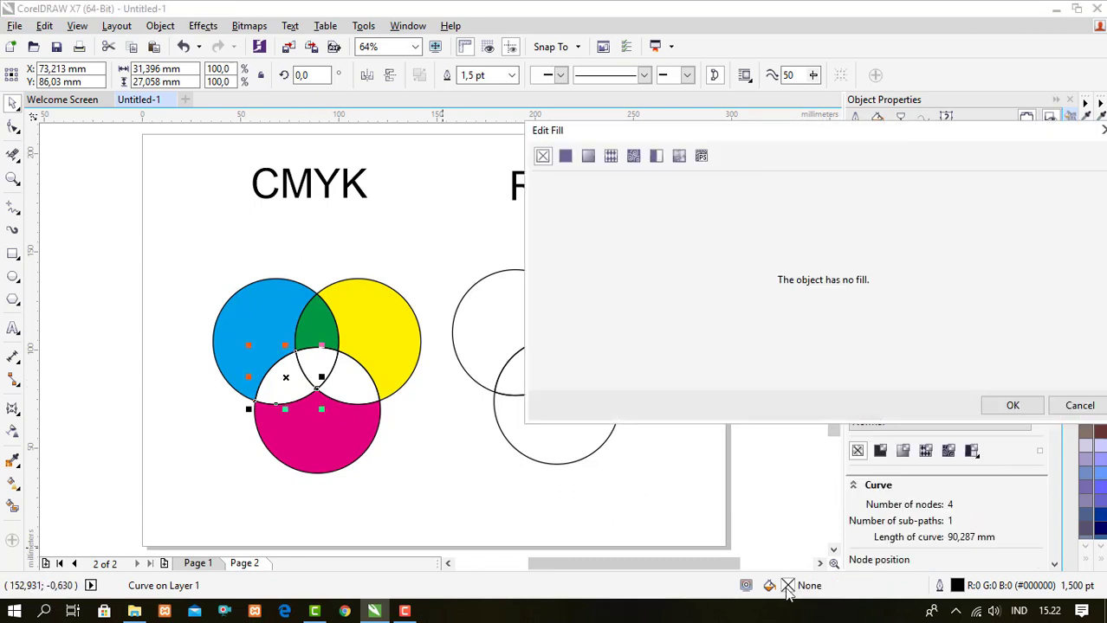
click(568, 161)
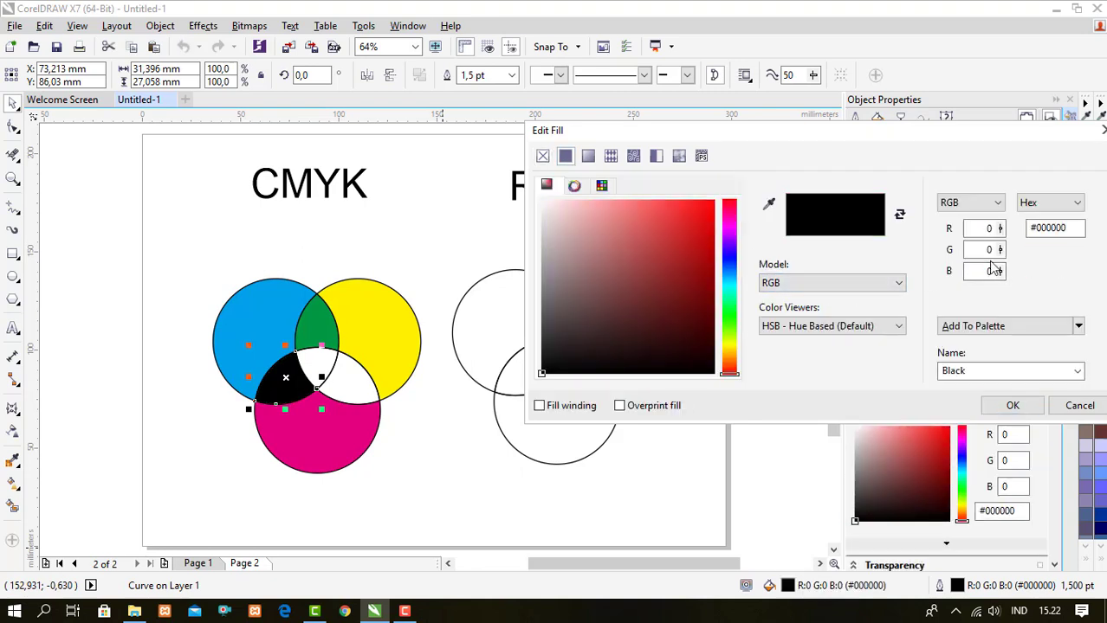
click(857, 286)
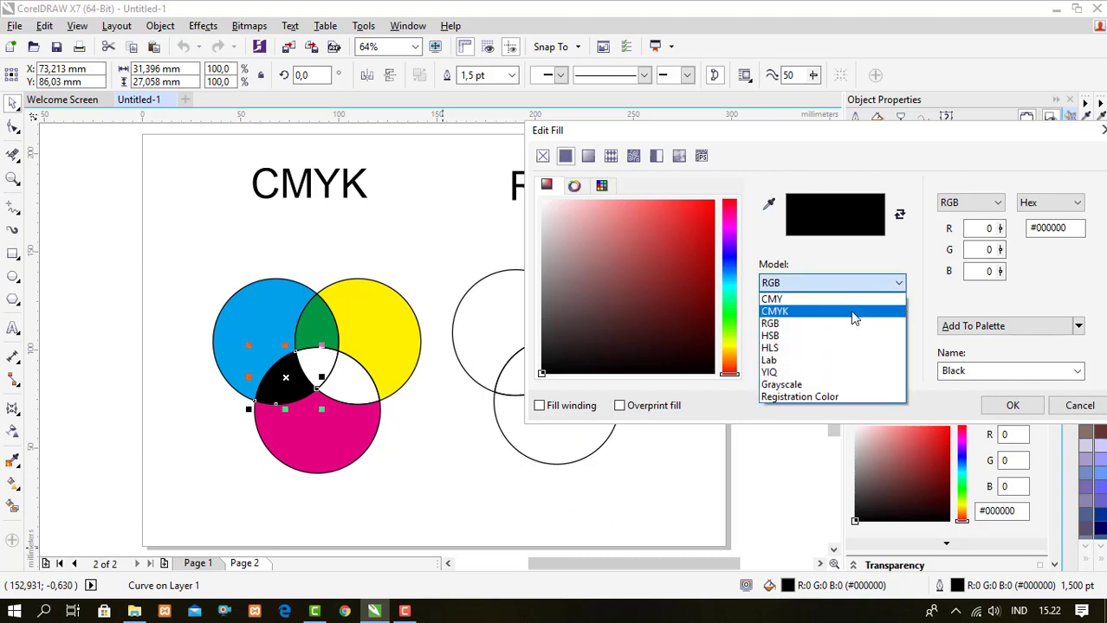
click(854, 311)
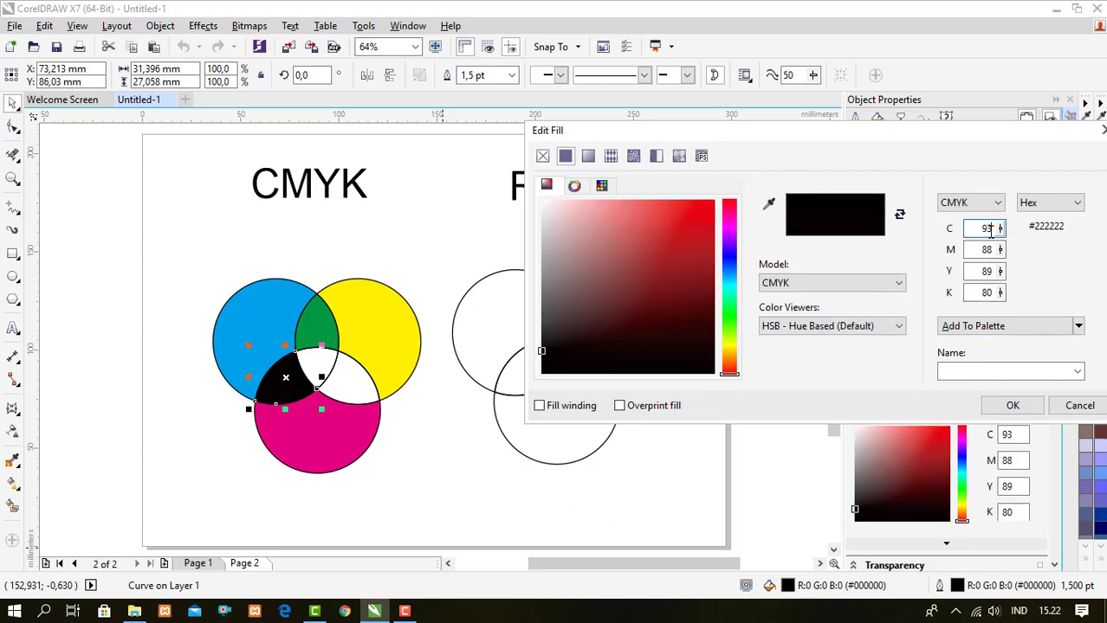
double_click(974, 229)
text(10)
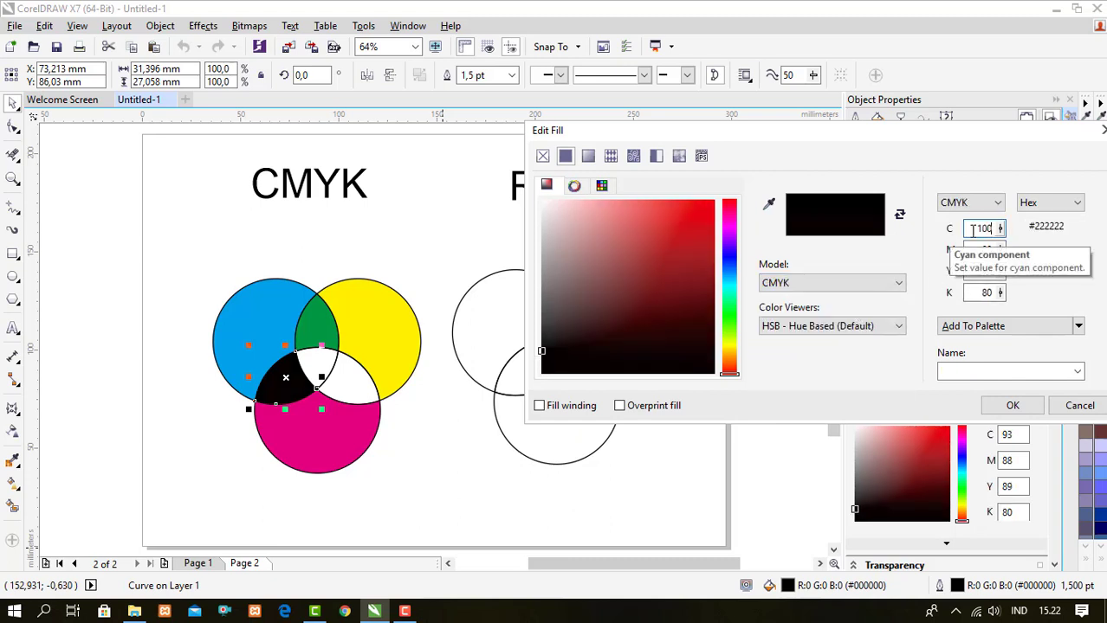
text(0)
double_click(986, 249)
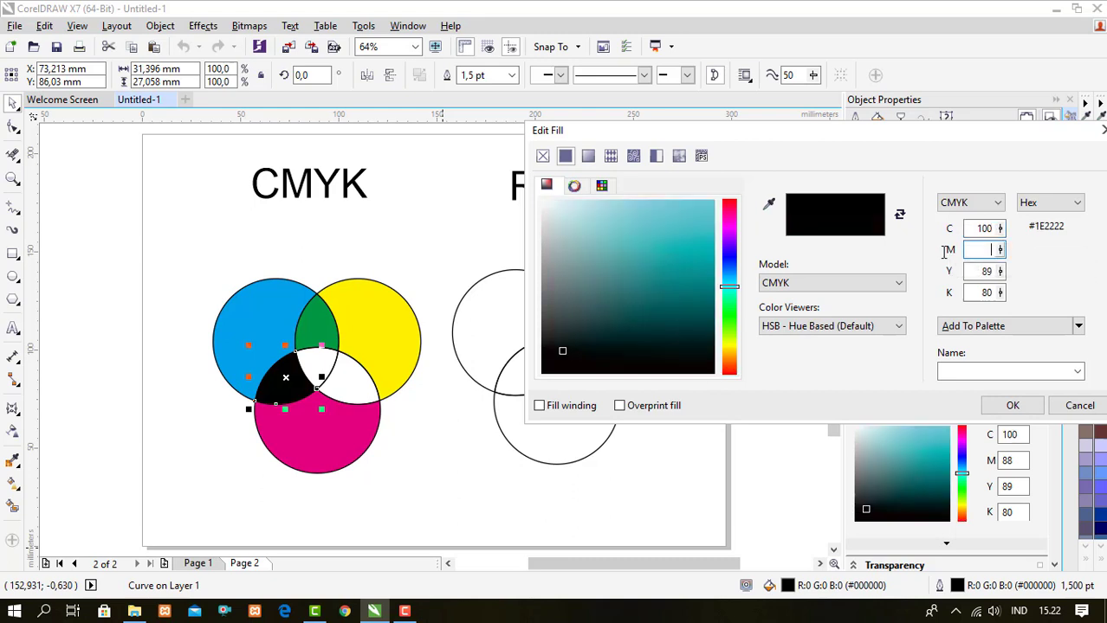
text(10)
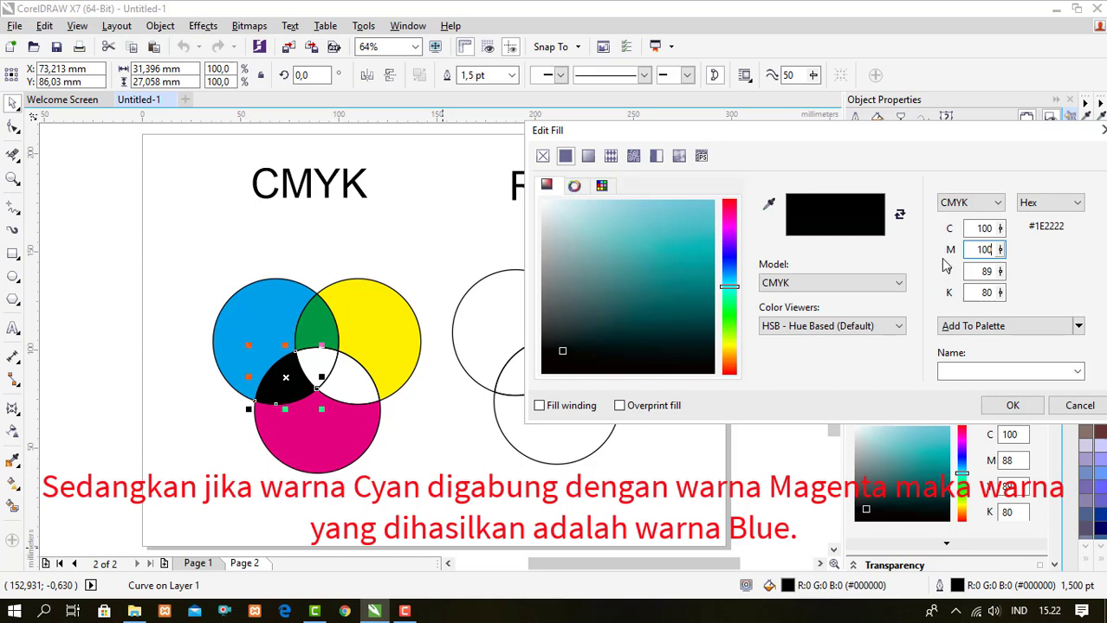
text(0)
double_click(974, 272)
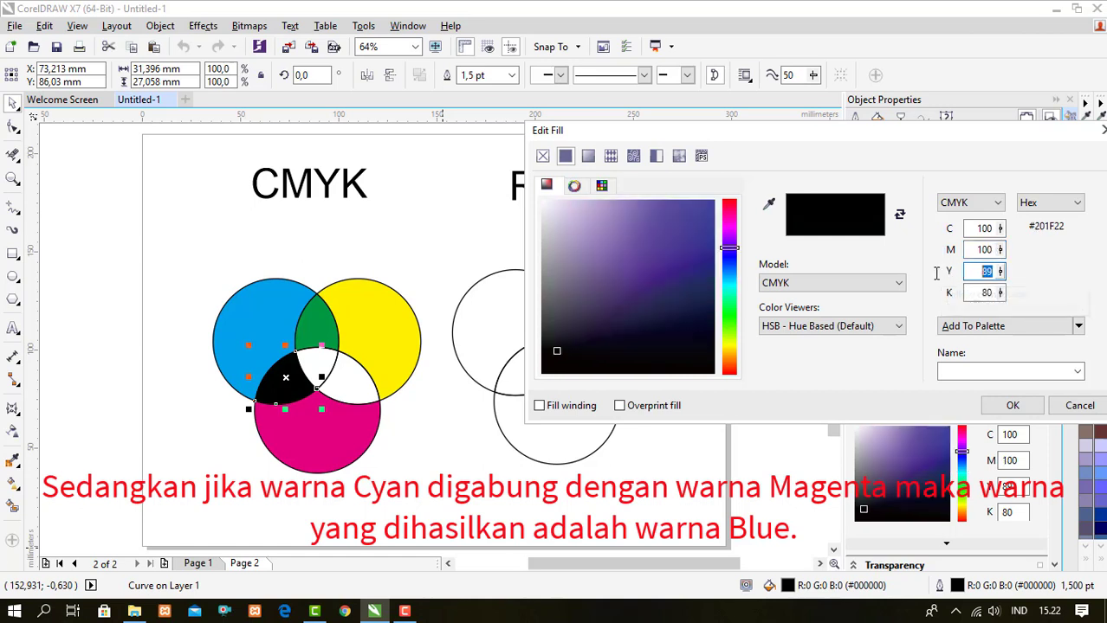
text(0)
double_click(984, 292)
text(0)
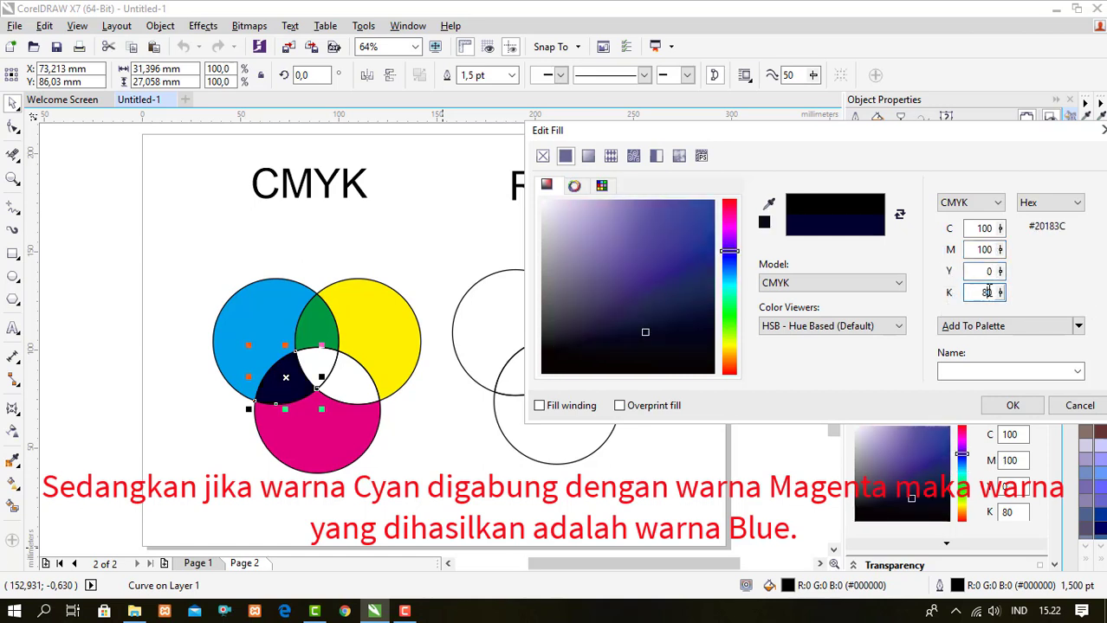
key(Return)
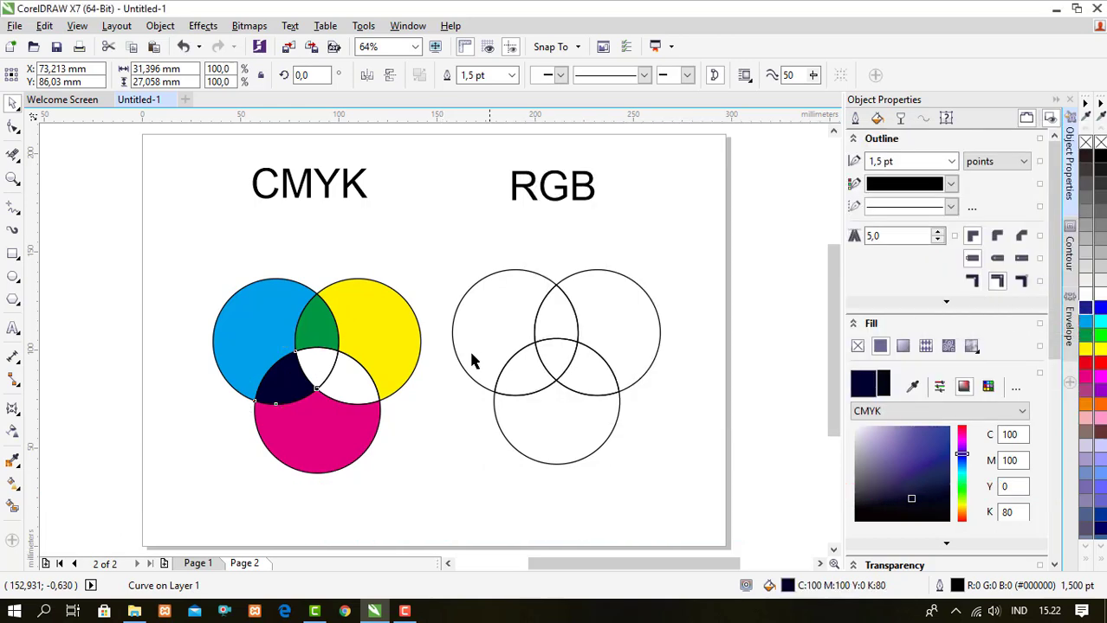
Fill the overlap between the magenta and yellow regions with a uniform CMYK colour of C 0, M 100, Y 100, K 0
click(355, 384)
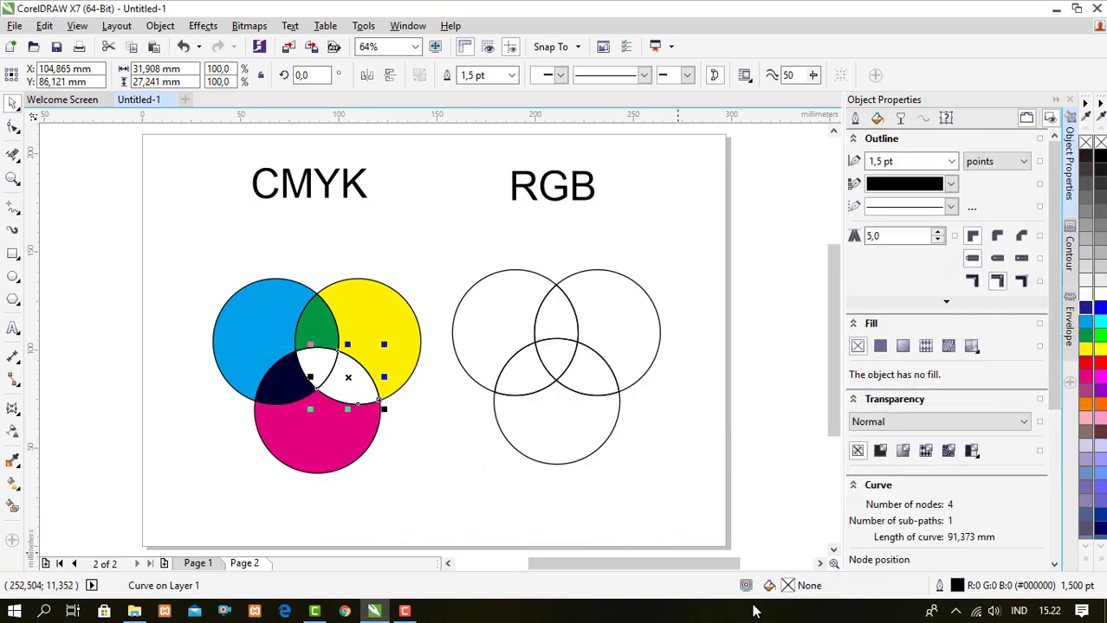
double_click(788, 587)
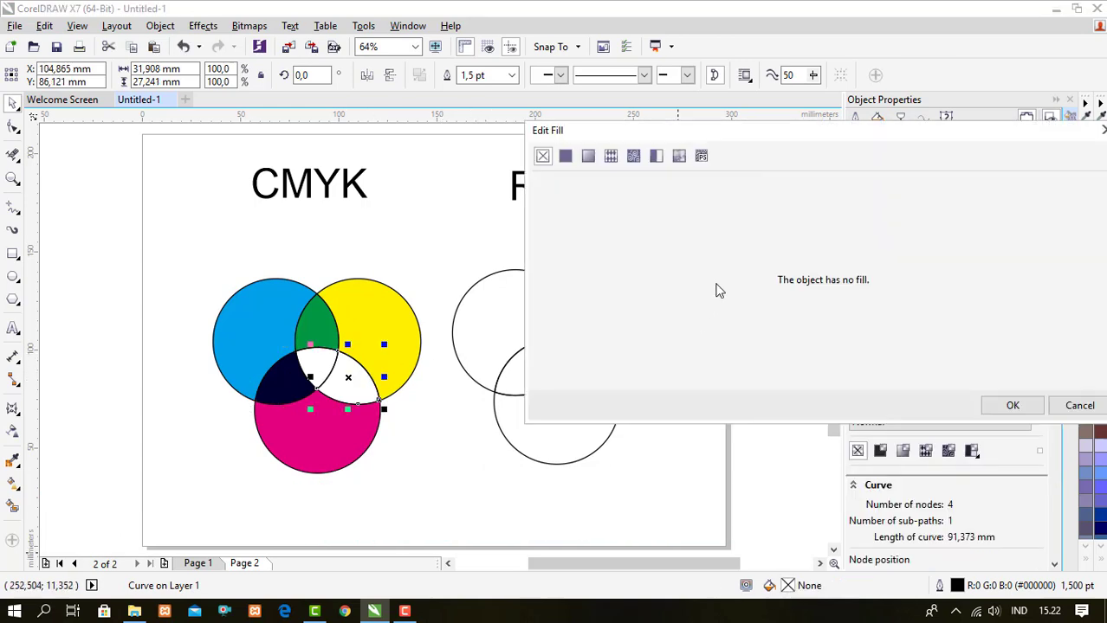
click(565, 156)
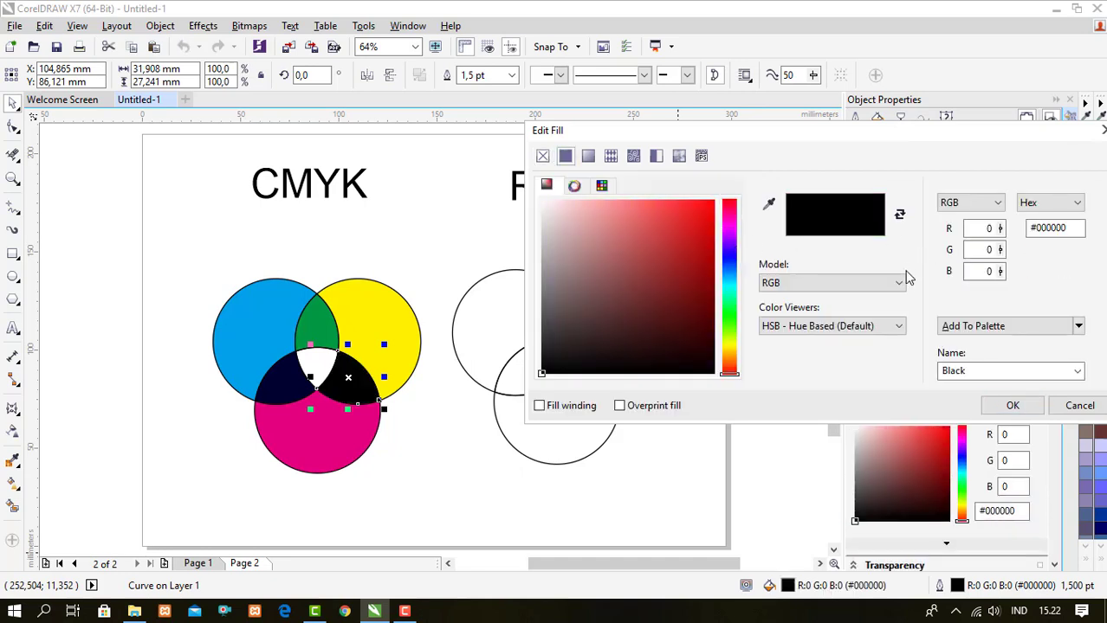
click(900, 284)
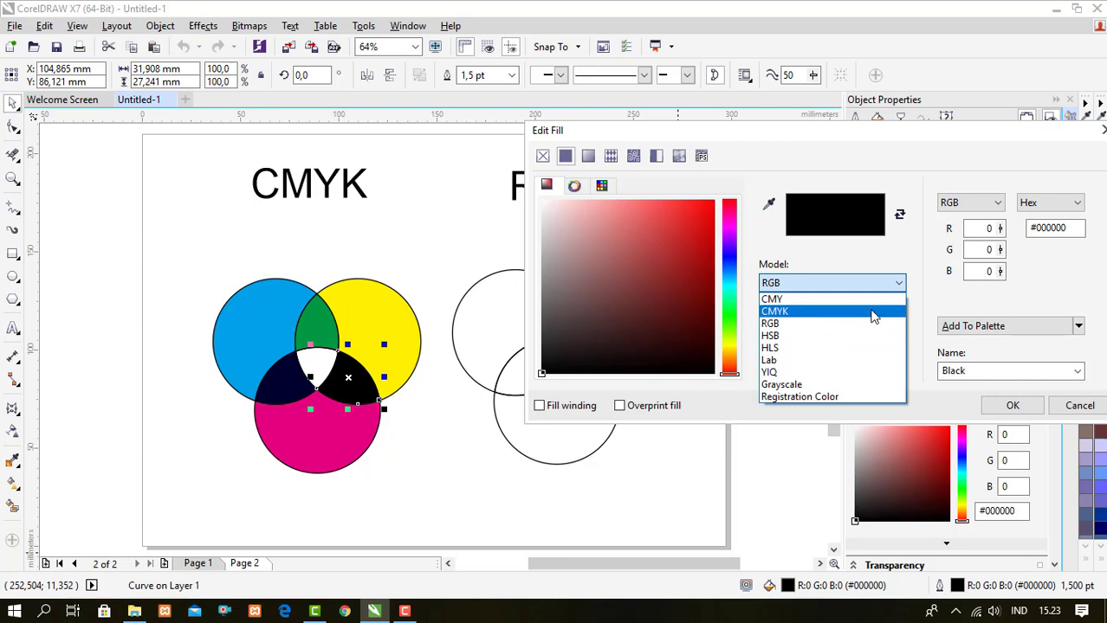
click(872, 314)
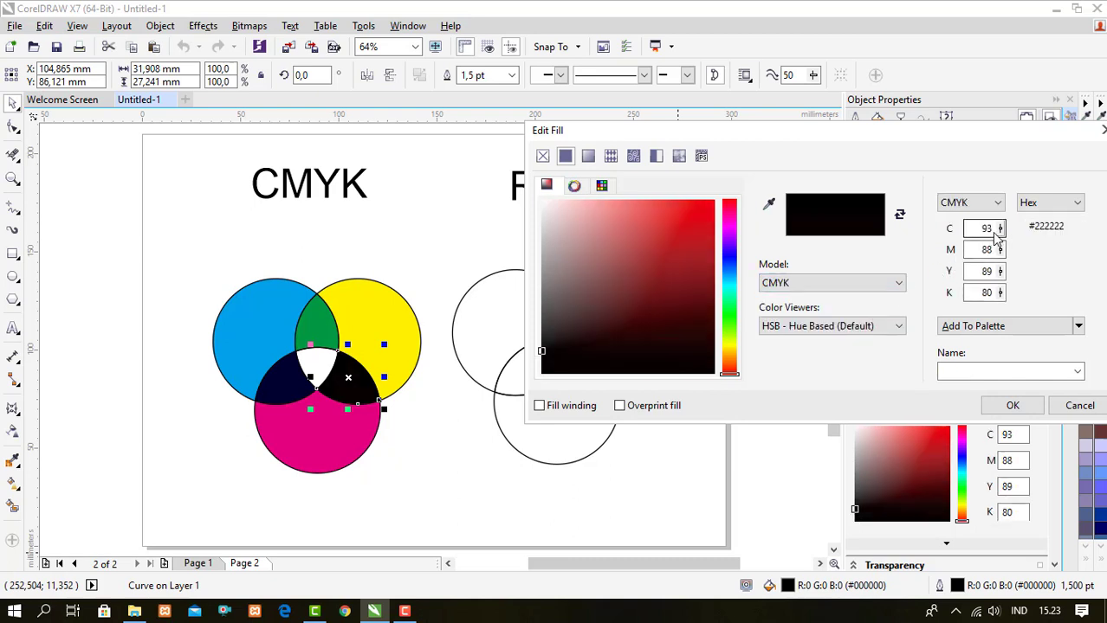
drag(997, 229, 952, 249)
text(0)
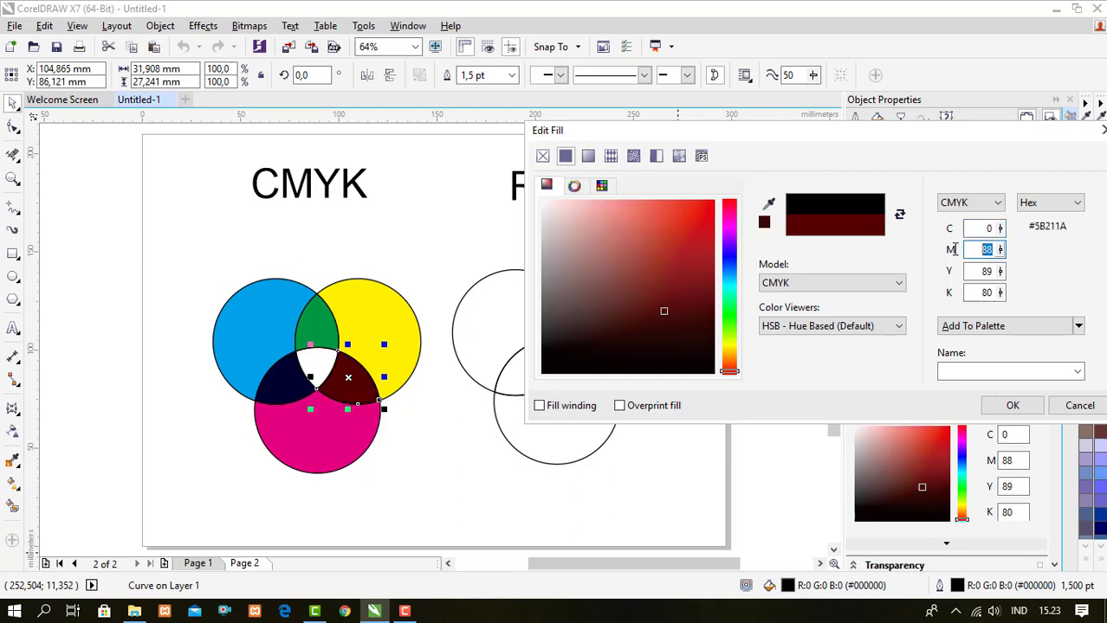
text(100)
drag(971, 271, 963, 272)
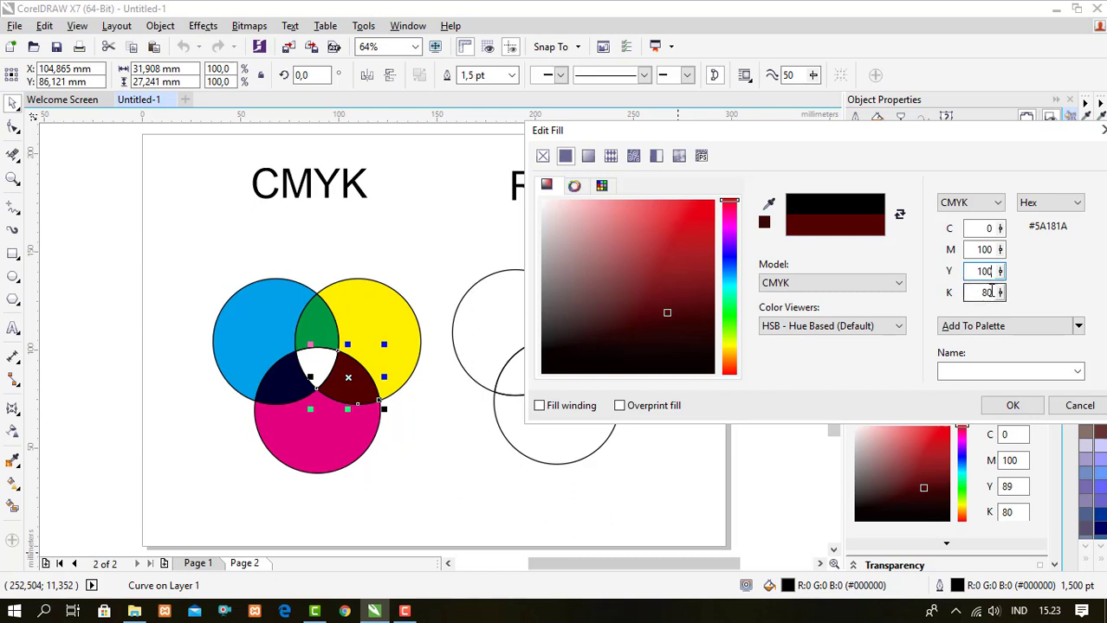
drag(991, 293, 953, 293)
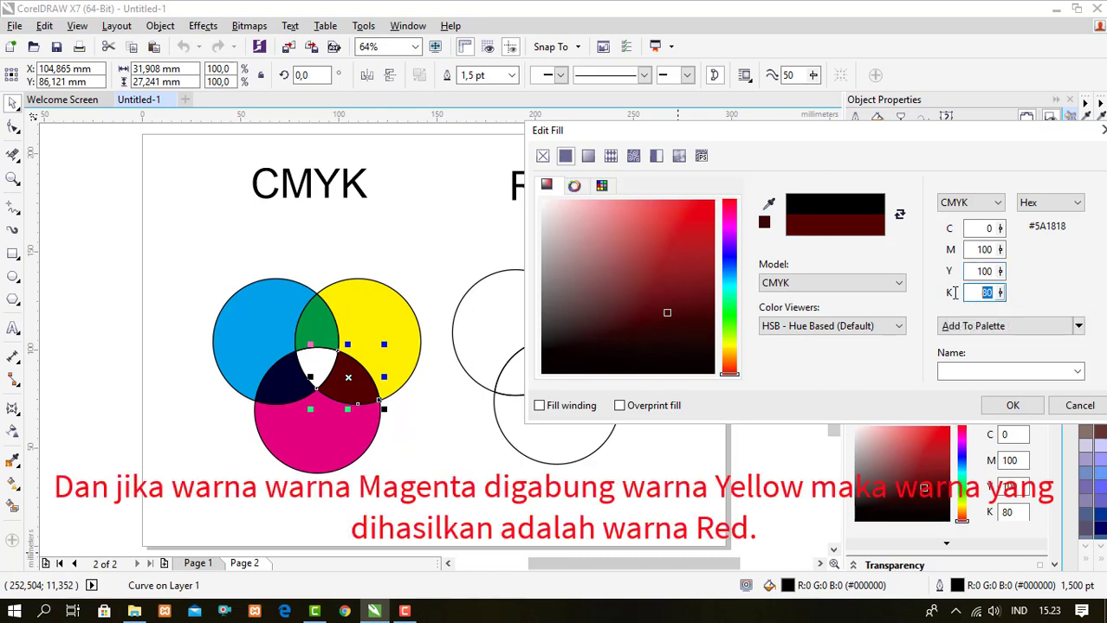
text(0)
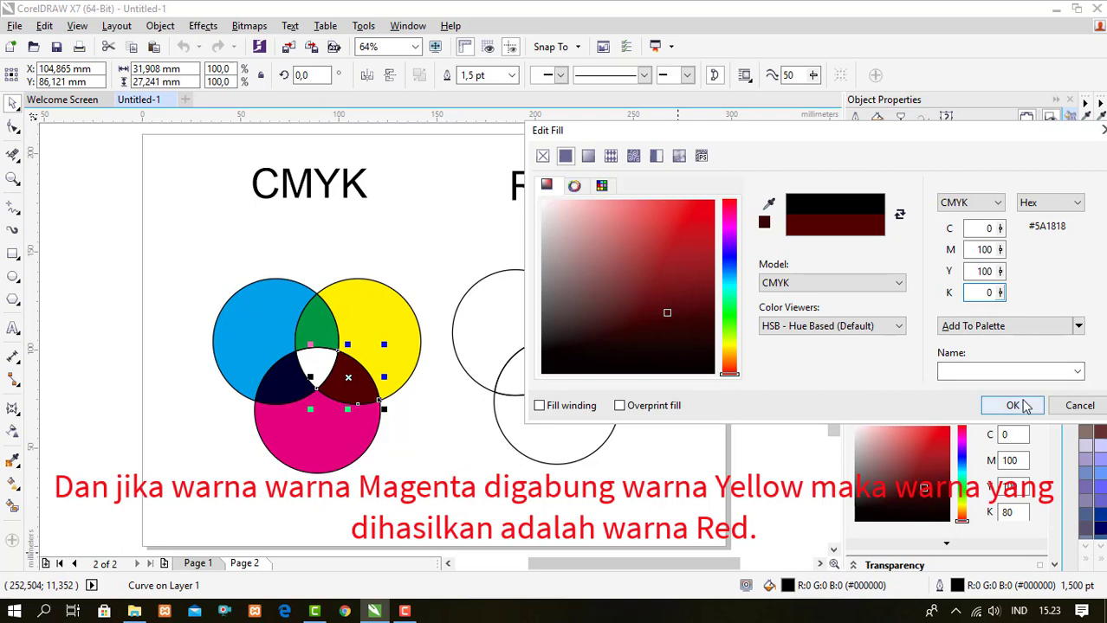
click(1013, 406)
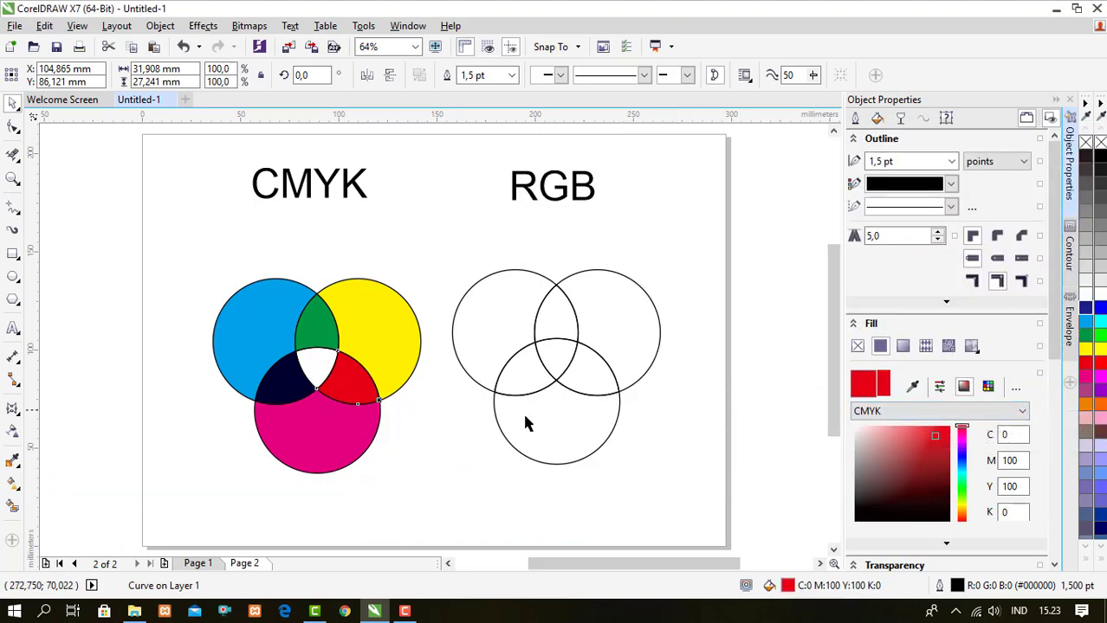
Fill the central overlap of the CMYK diagram with a uniform CMYK colour of C 100, M 100, Y 100, K 100
click(318, 367)
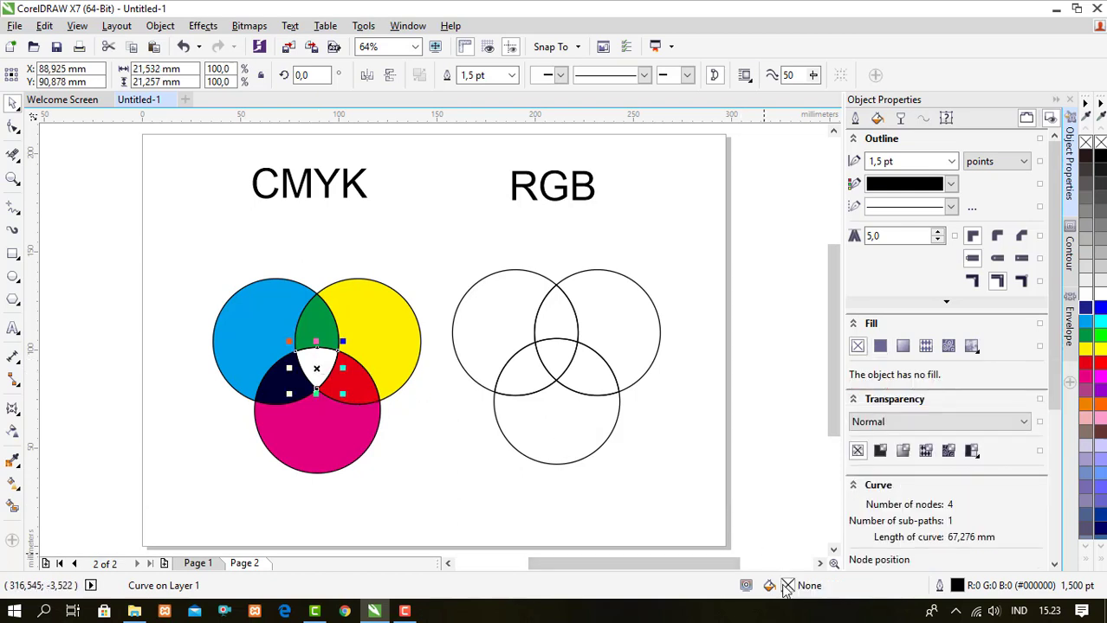
double_click(786, 587)
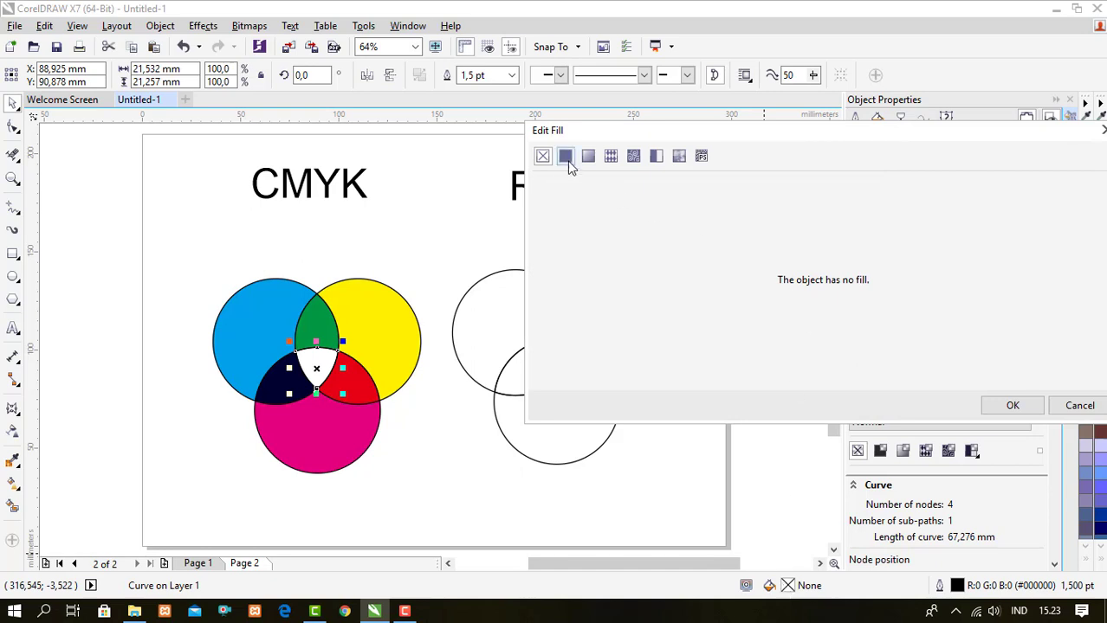
click(565, 160)
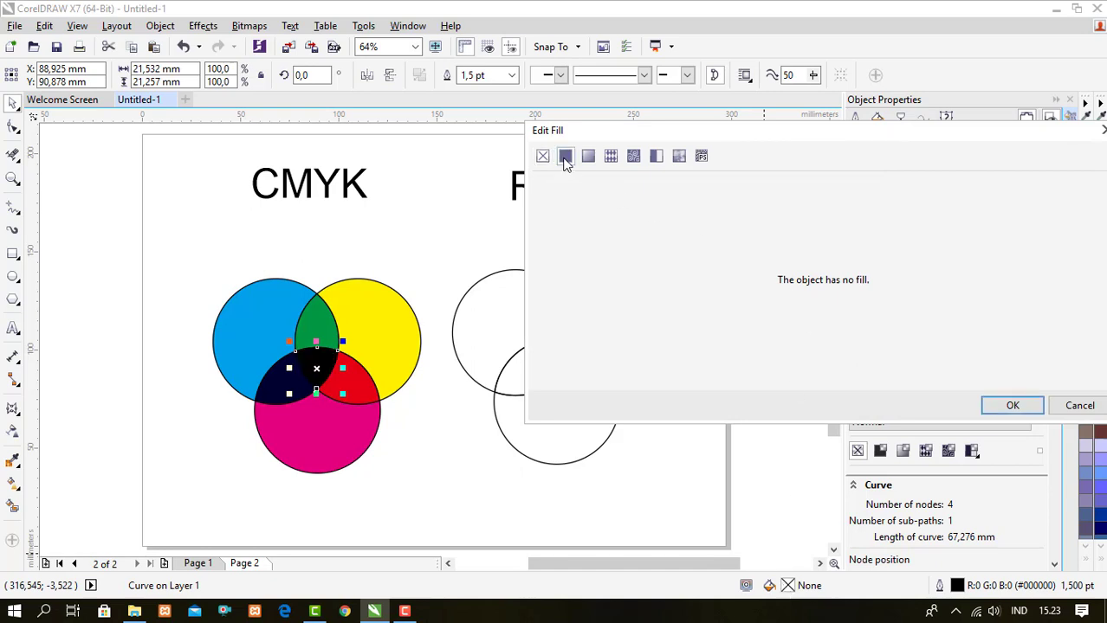
click(900, 285)
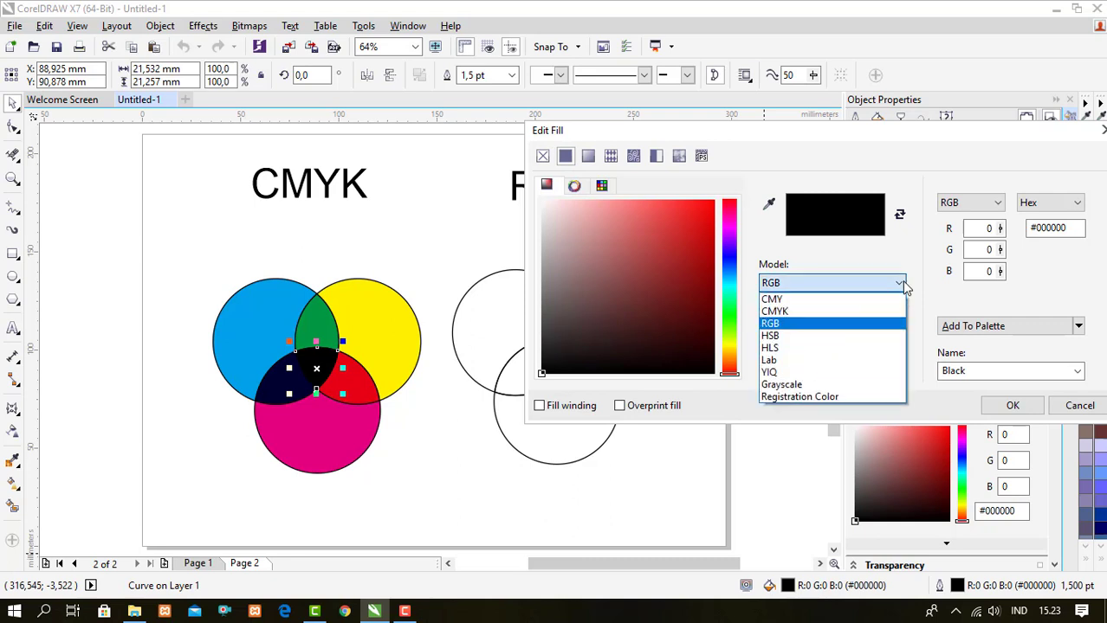
click(857, 311)
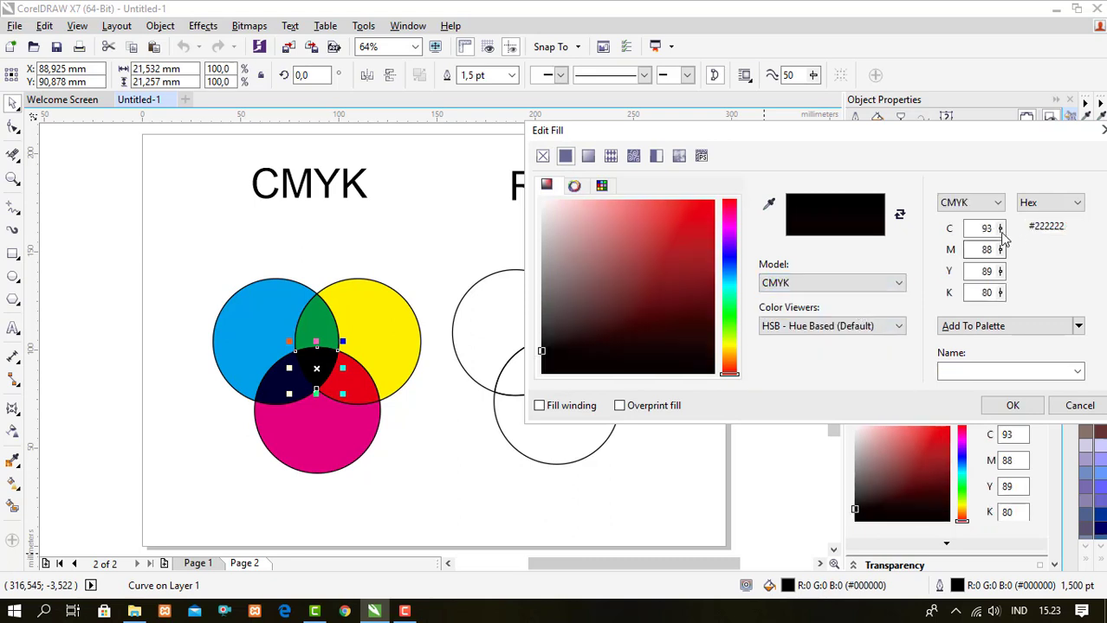
drag(994, 230, 955, 231)
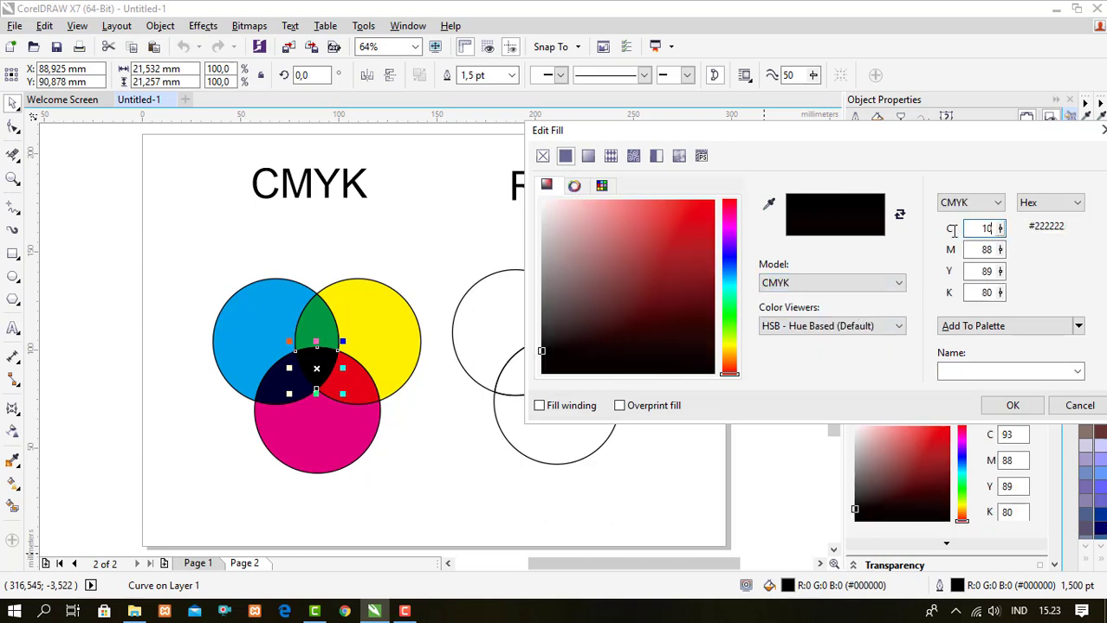
text(100)
key(Tab)
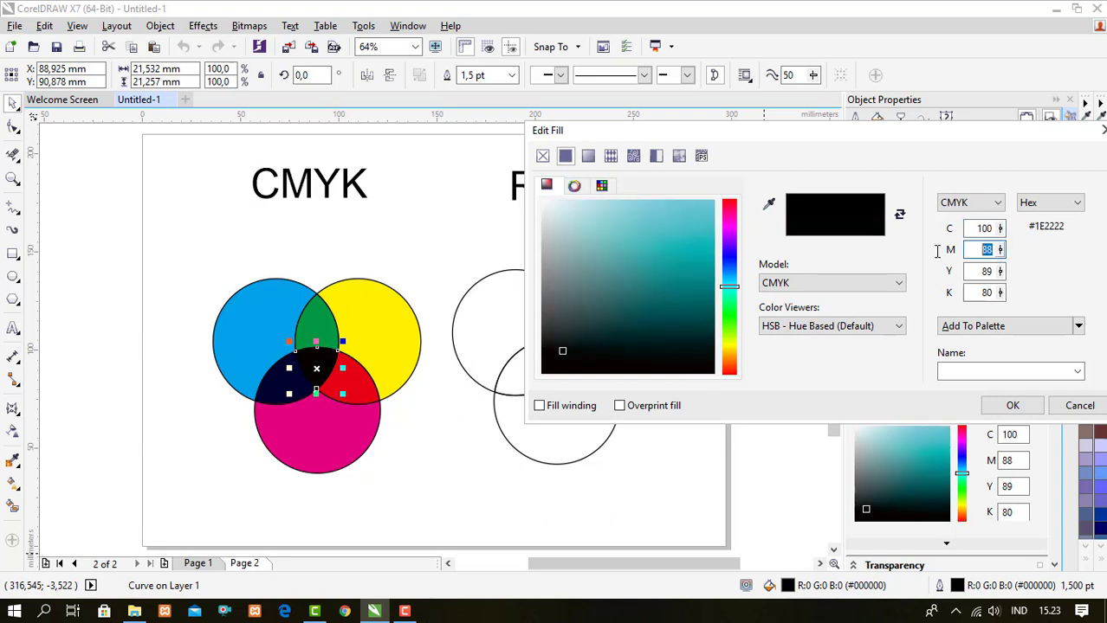
text(100)
drag(994, 271, 966, 272)
text(1)
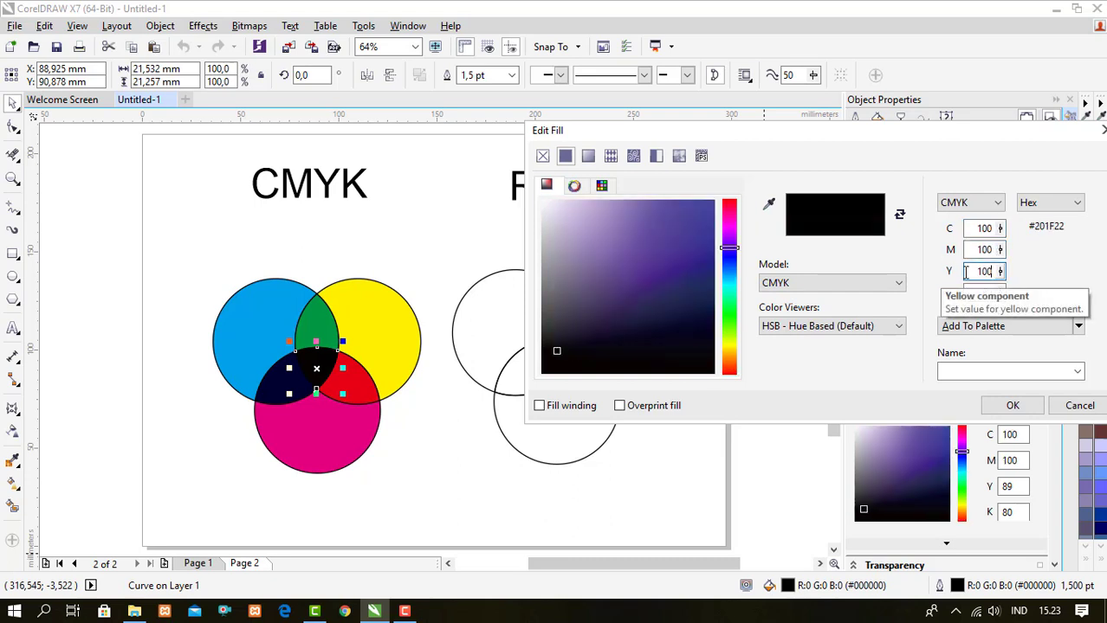
key(Tab)
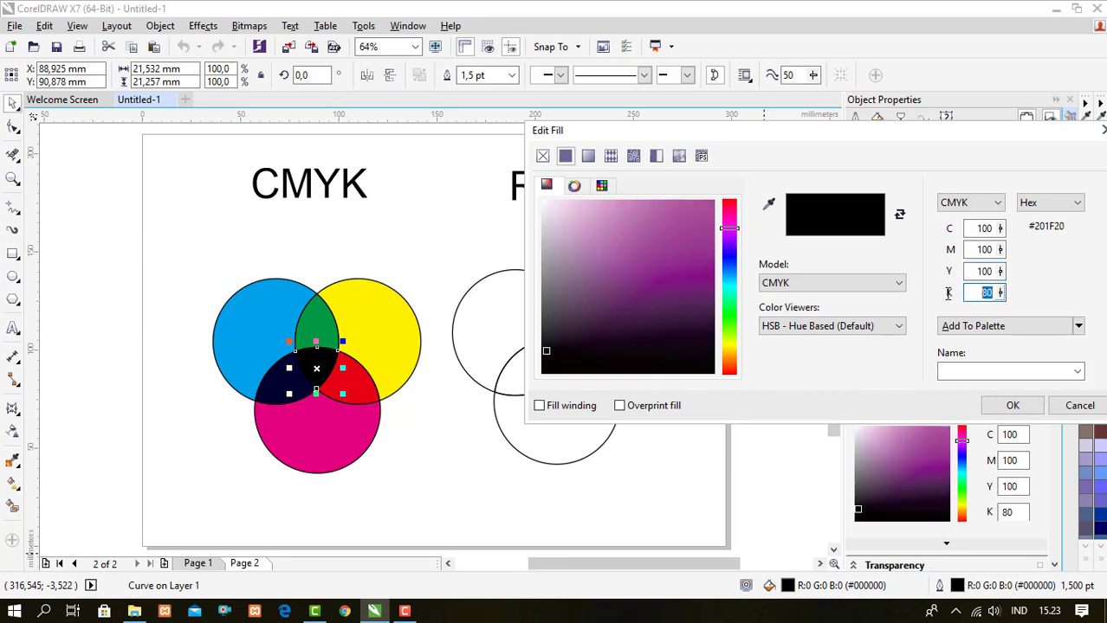
click(977, 272)
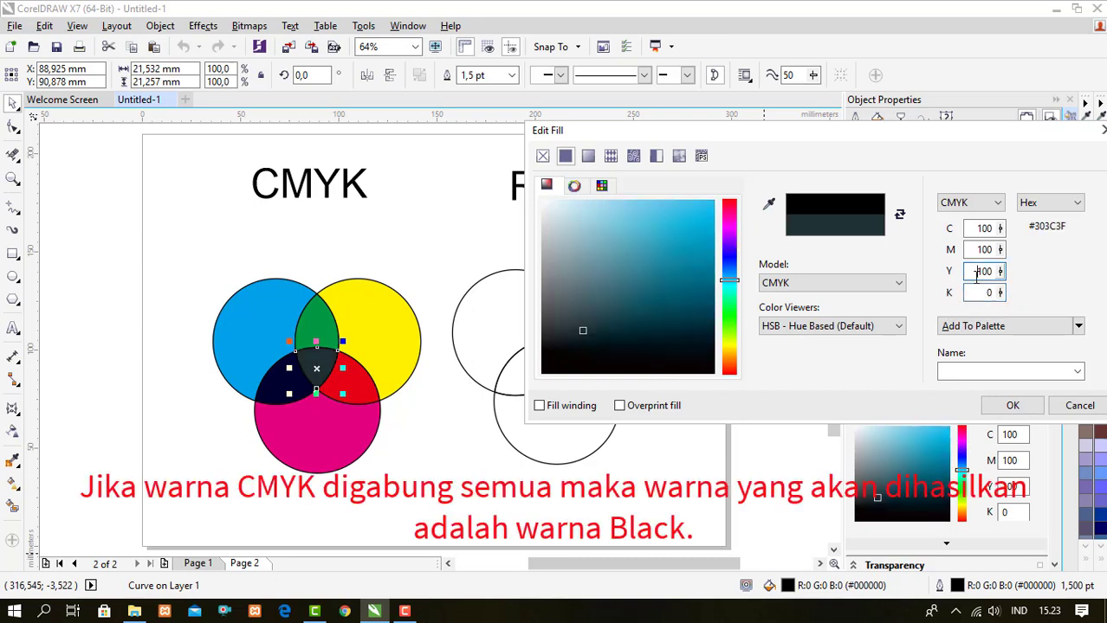
click(979, 292)
text(100)
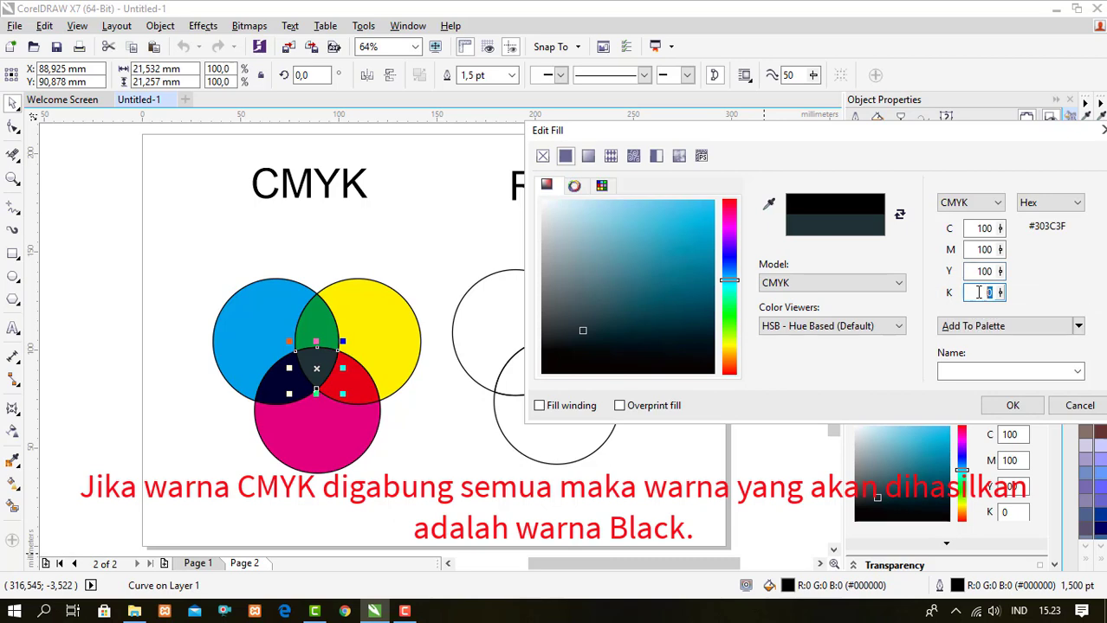
click(1014, 406)
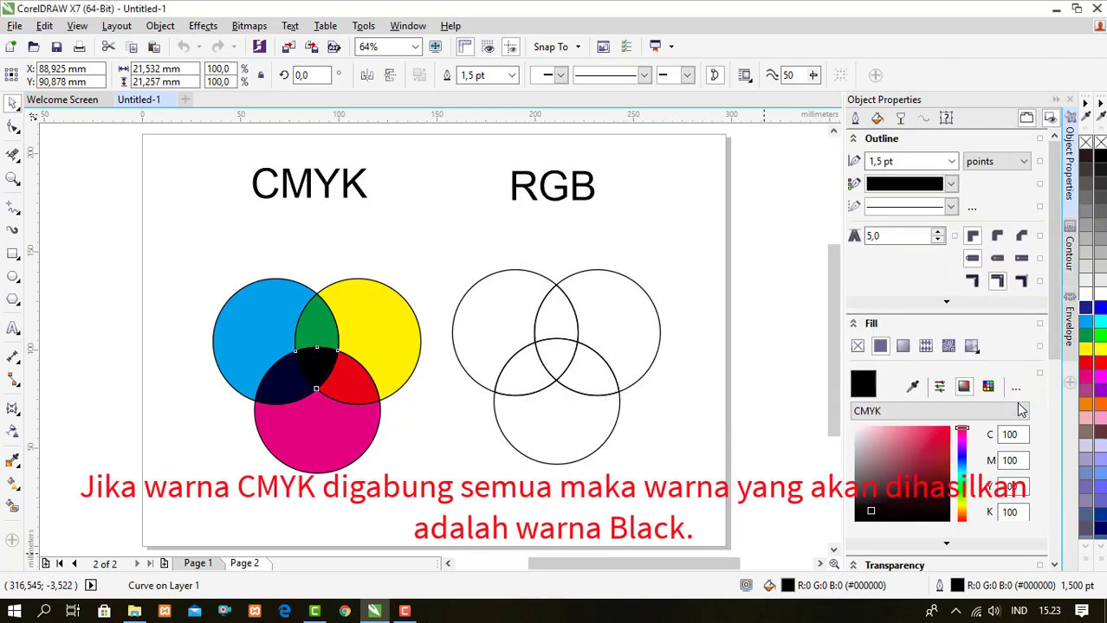
Create the text label "Cyan" and place it on the cyan region of the CMYK diagram
click(143, 233)
click(13, 327)
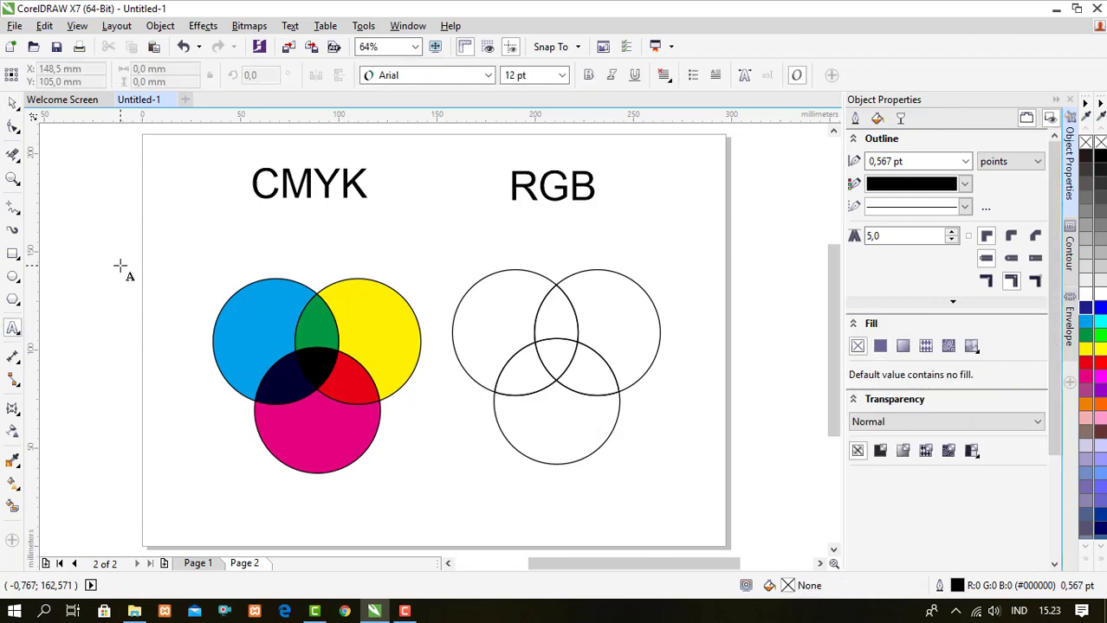
click(120, 264)
text(Cyan)
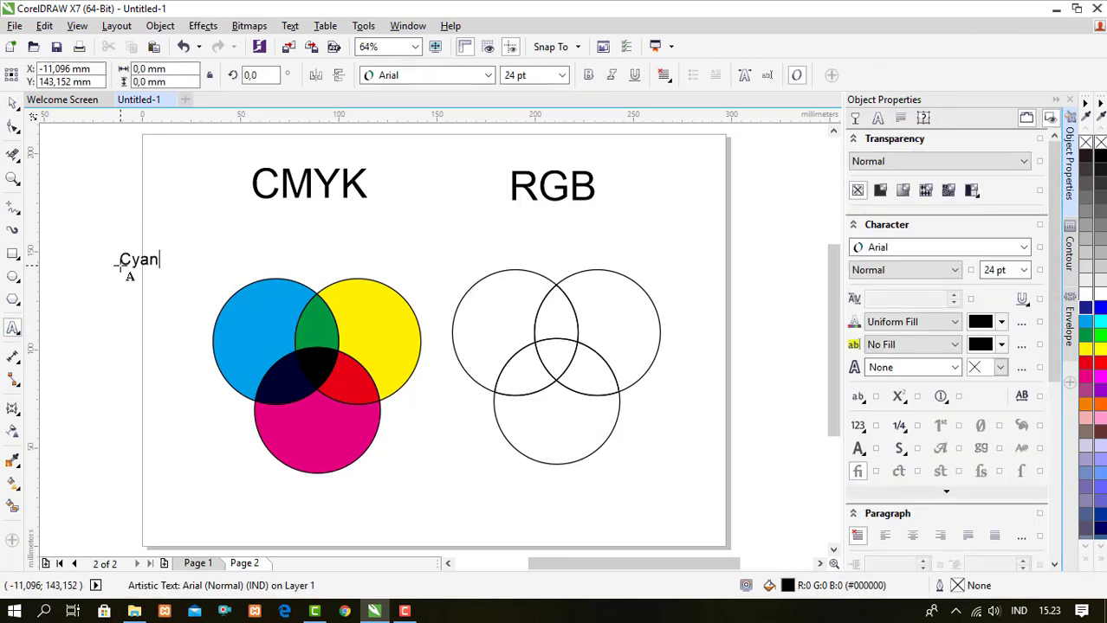
click(14, 104)
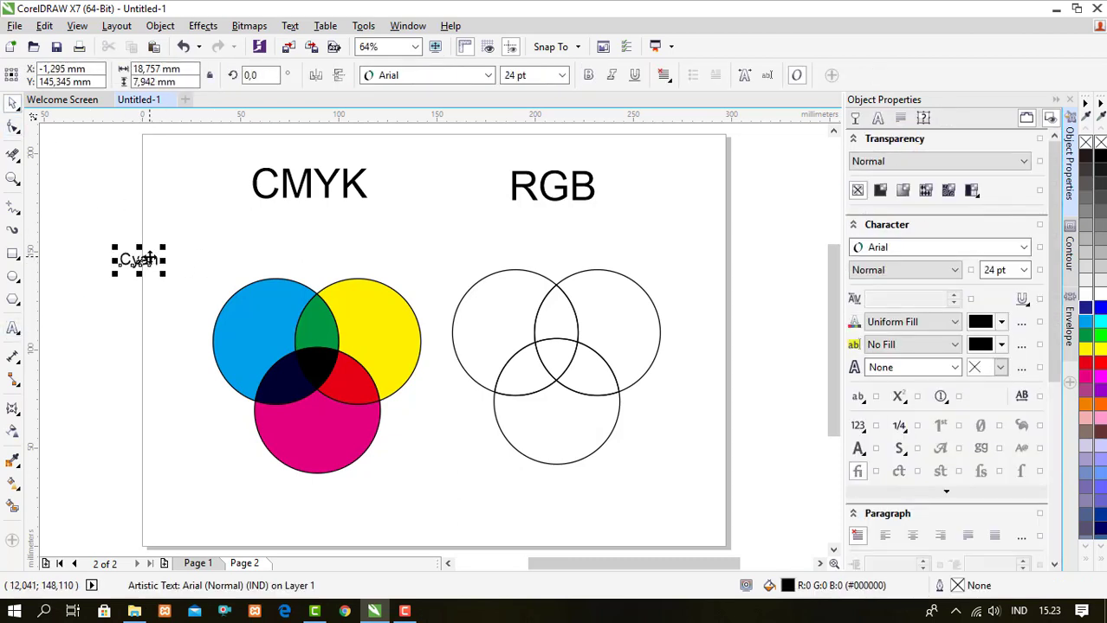
drag(150, 262, 258, 330)
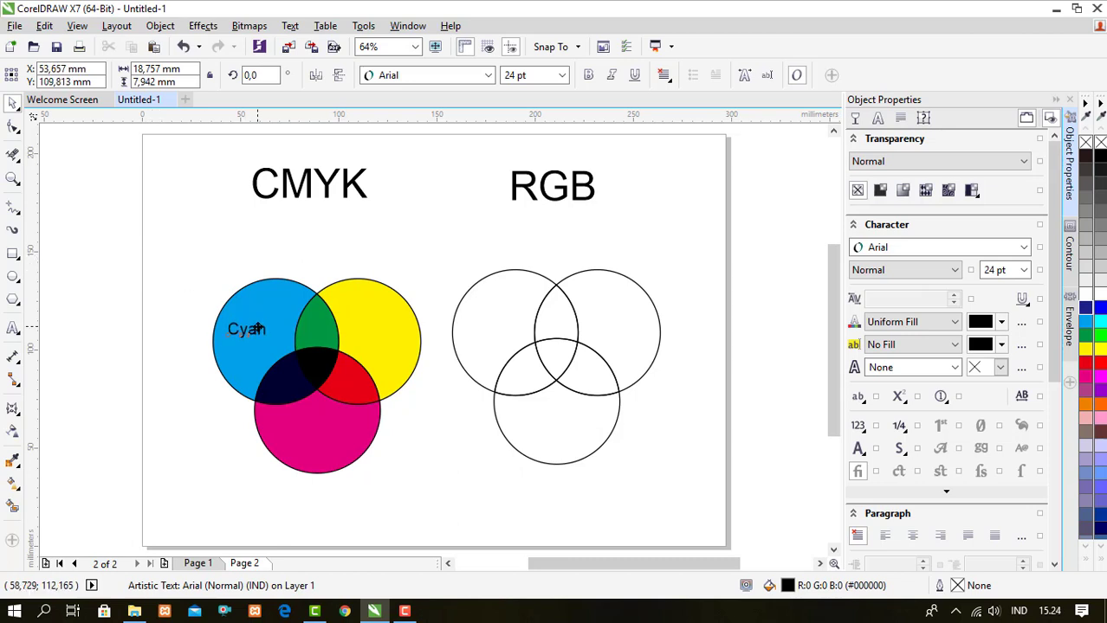
Duplicate the "Cyan" label twice, placing one copy on the yellow region and the other on the magenta region
key(ctrl+d)
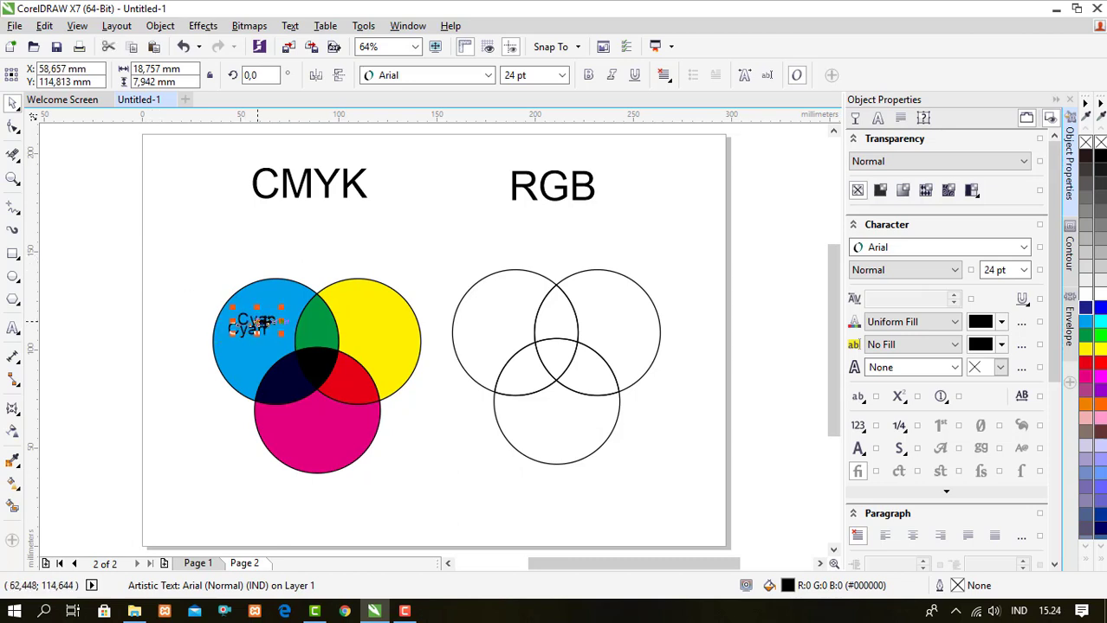
drag(265, 319, 378, 330)
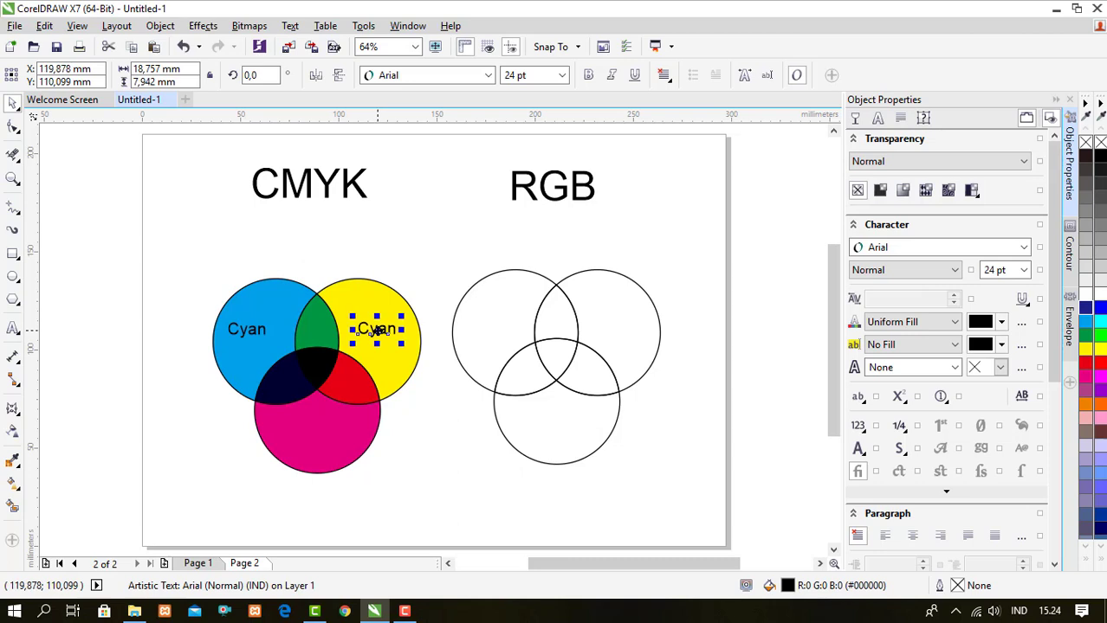
key(ctrl+d)
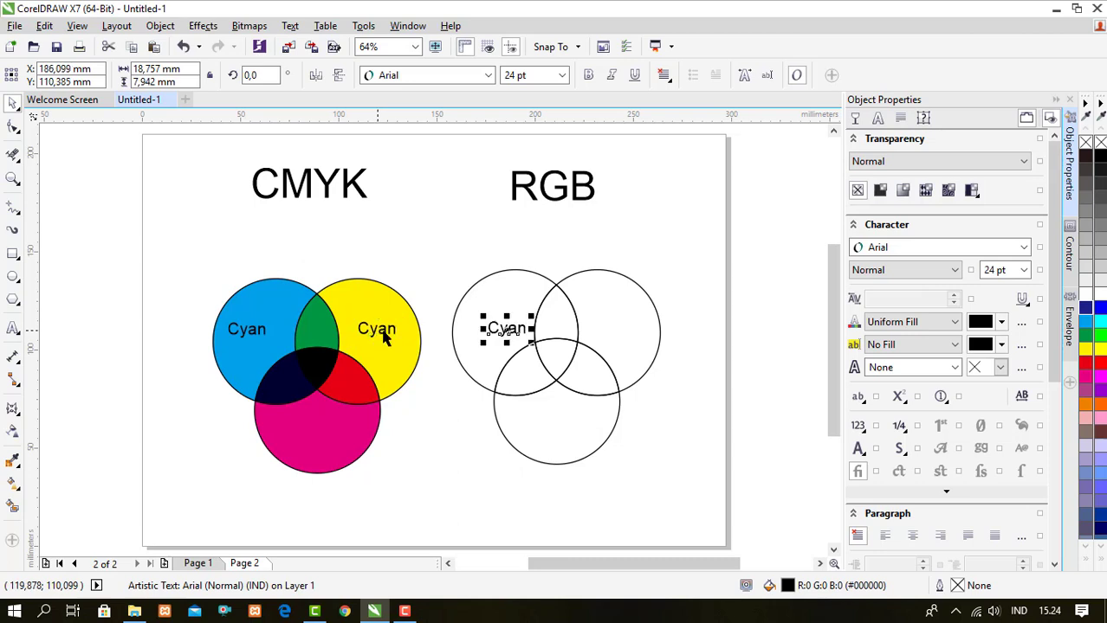
click(496, 333)
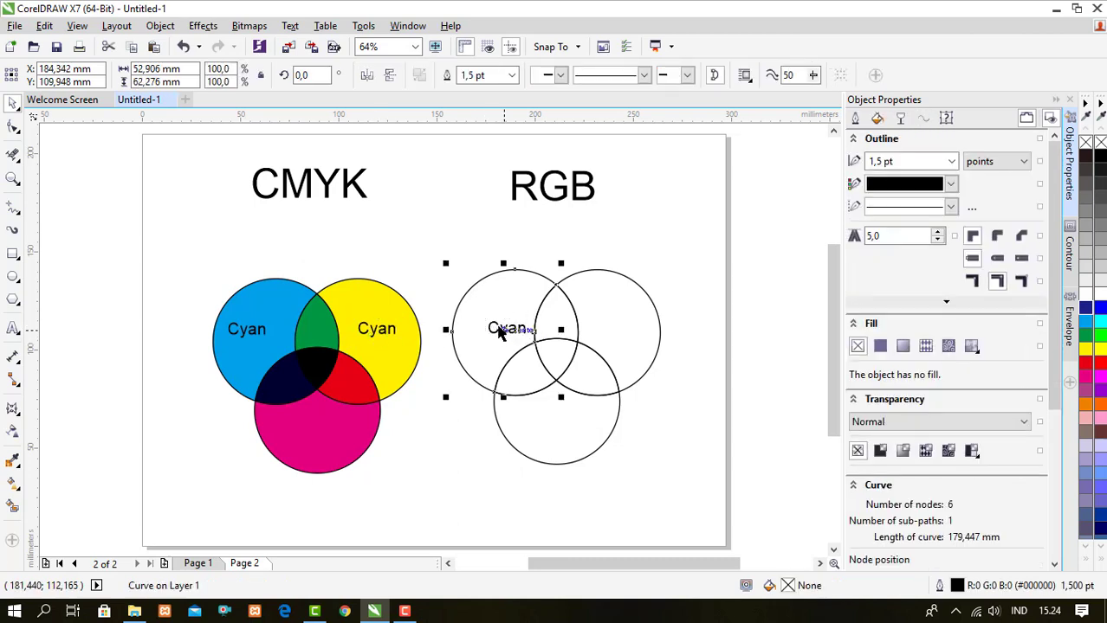
click(501, 335)
click(419, 302)
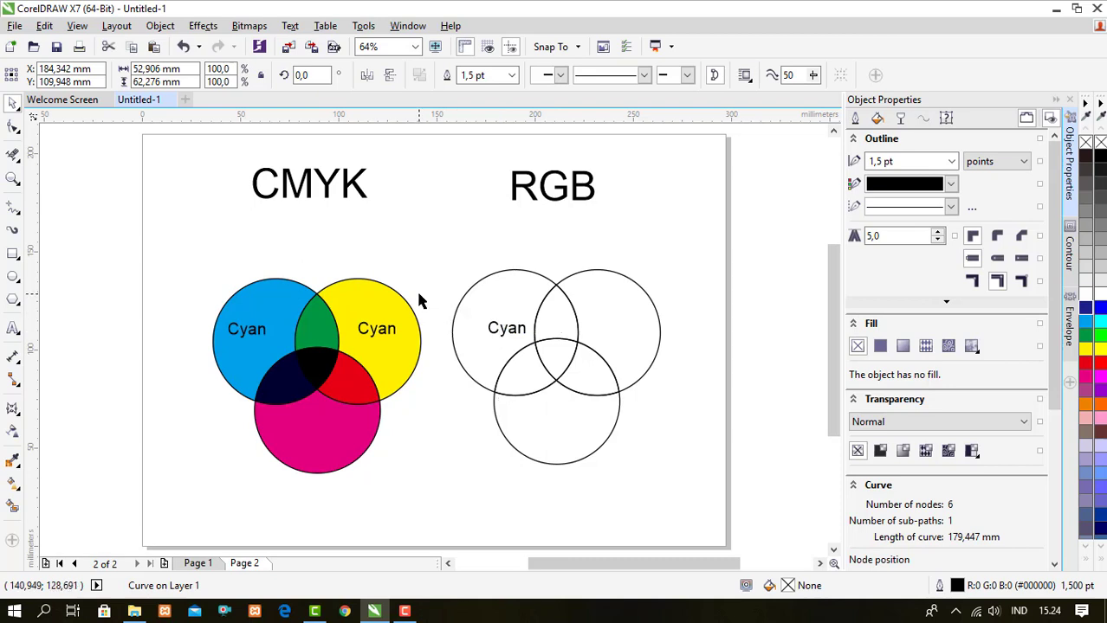
click(492, 333)
drag(494, 329, 318, 431)
Change the text of the label on the magenta region to "Magenta"
double_click(316, 434)
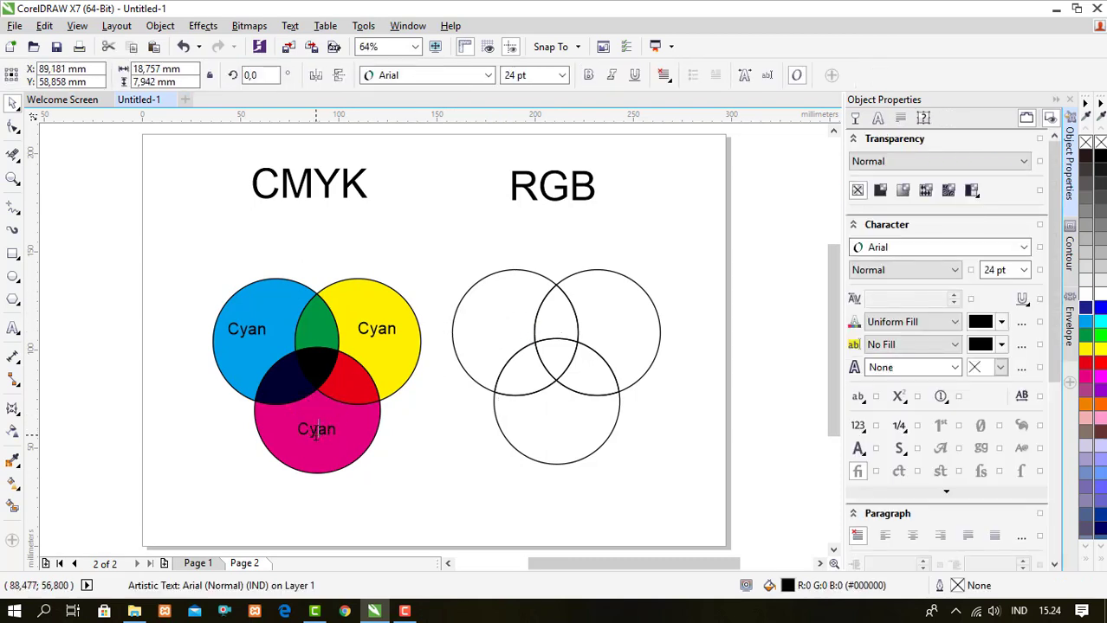
double_click(316, 434)
text(M)
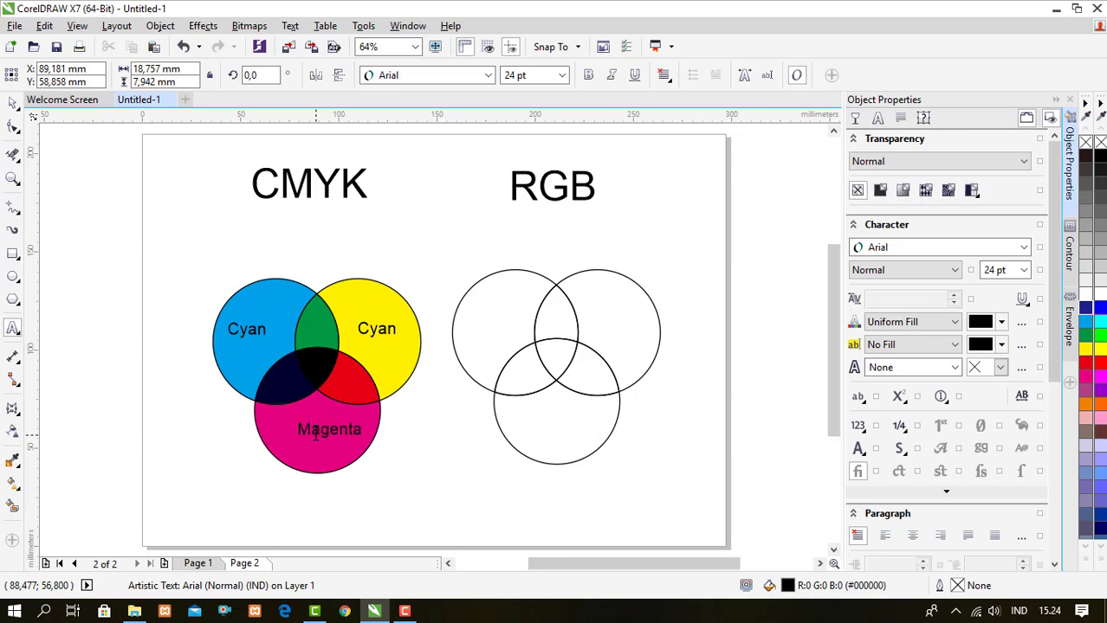
text(agenta)
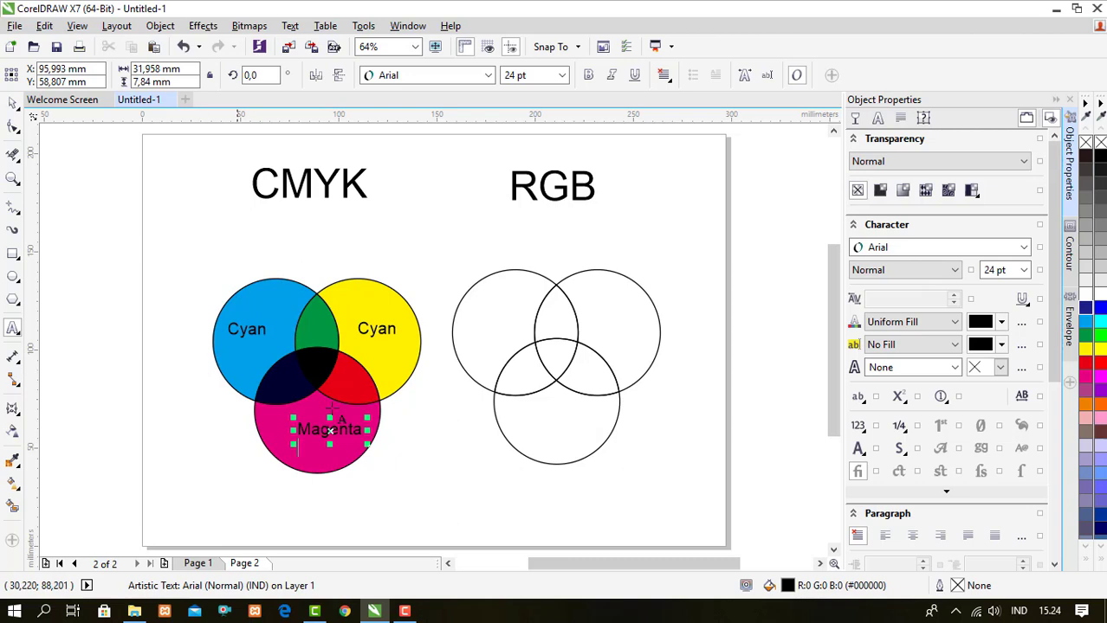
click(420, 422)
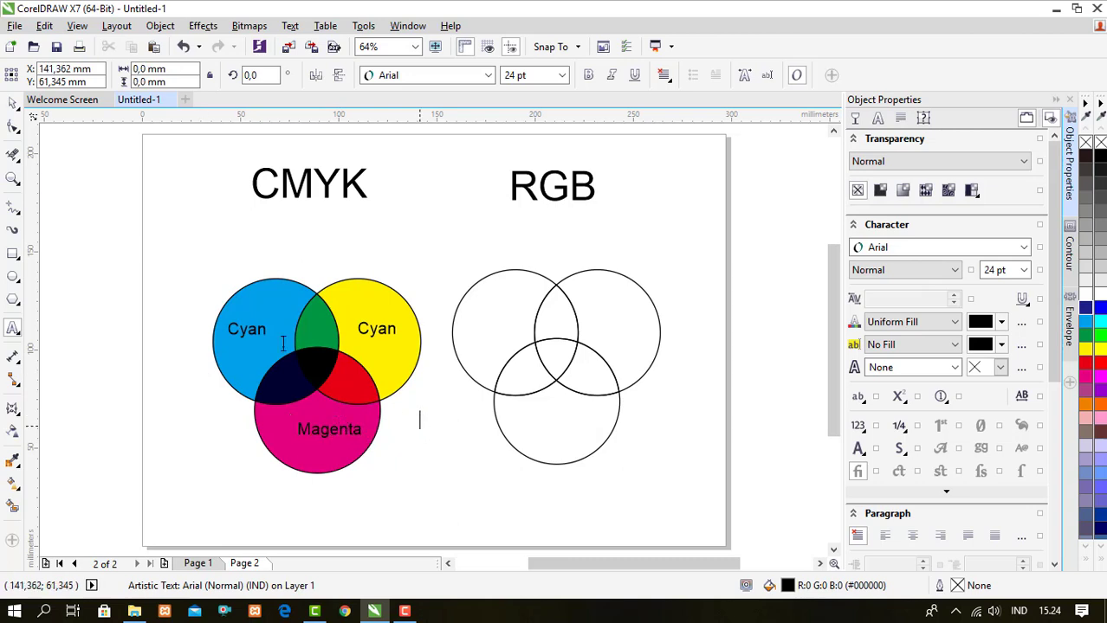
Change the text of the label on the yellow region of the CMYK diagram to "Yellow"
click(13, 105)
click(370, 328)
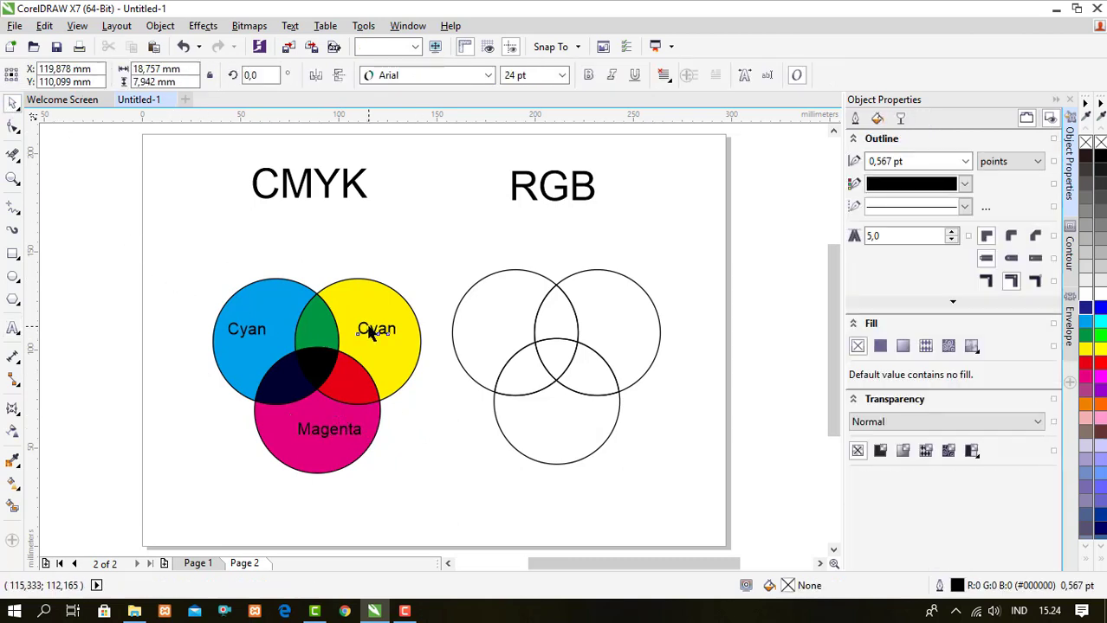
double_click(370, 328)
double_click(370, 328)
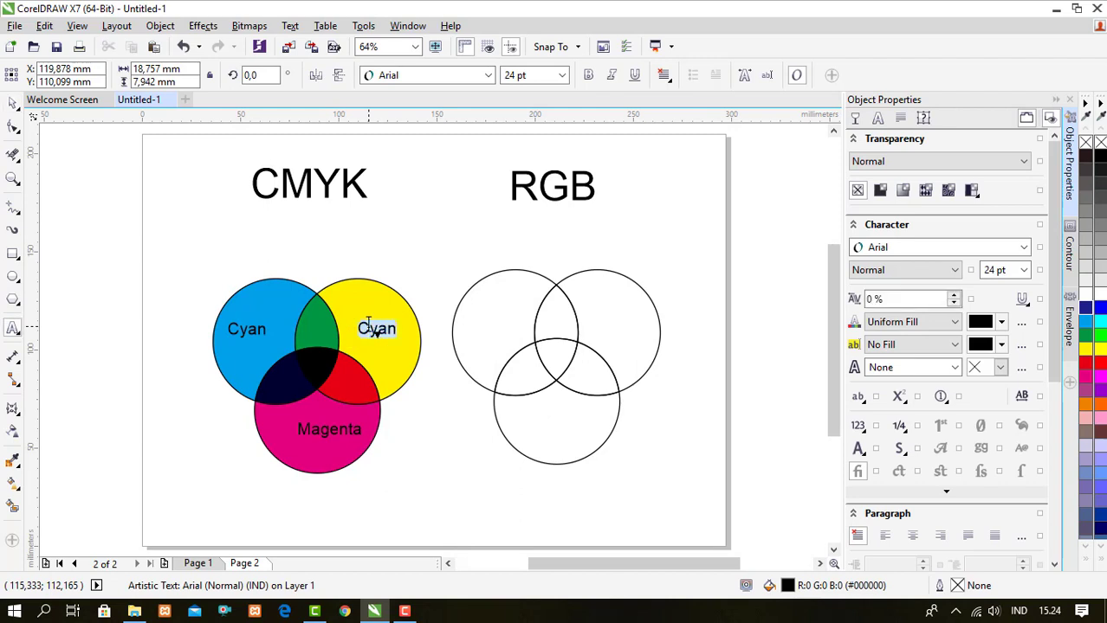
text(Yello)
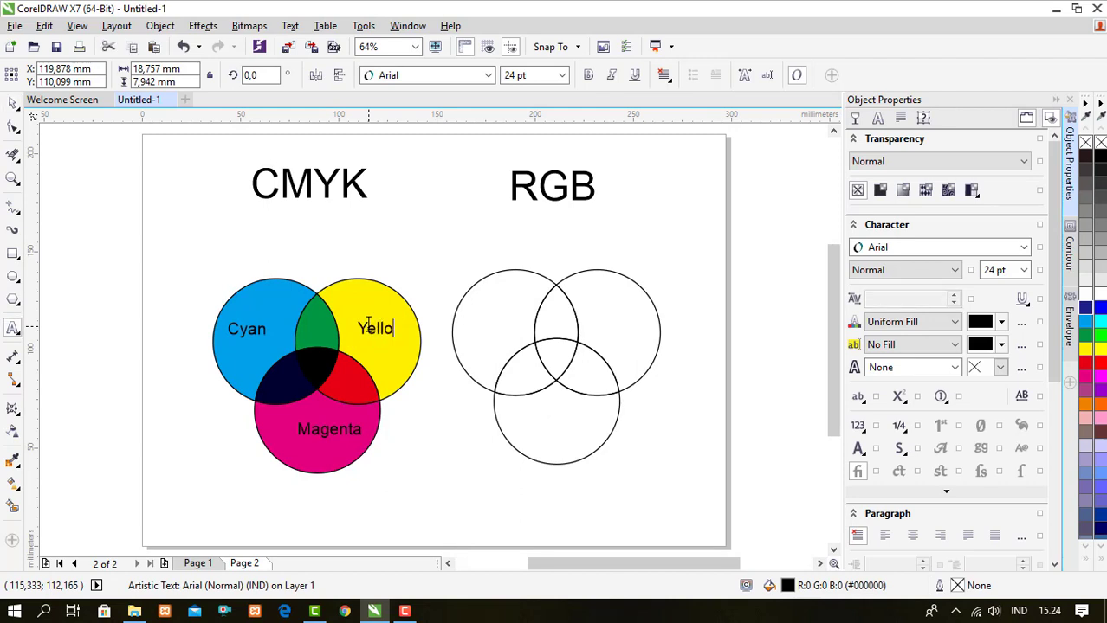
text(w)
key(Escape)
Move the "Magenta" label slightly so it sits centred in the magenta region of the CMYK diagram
click(11, 104)
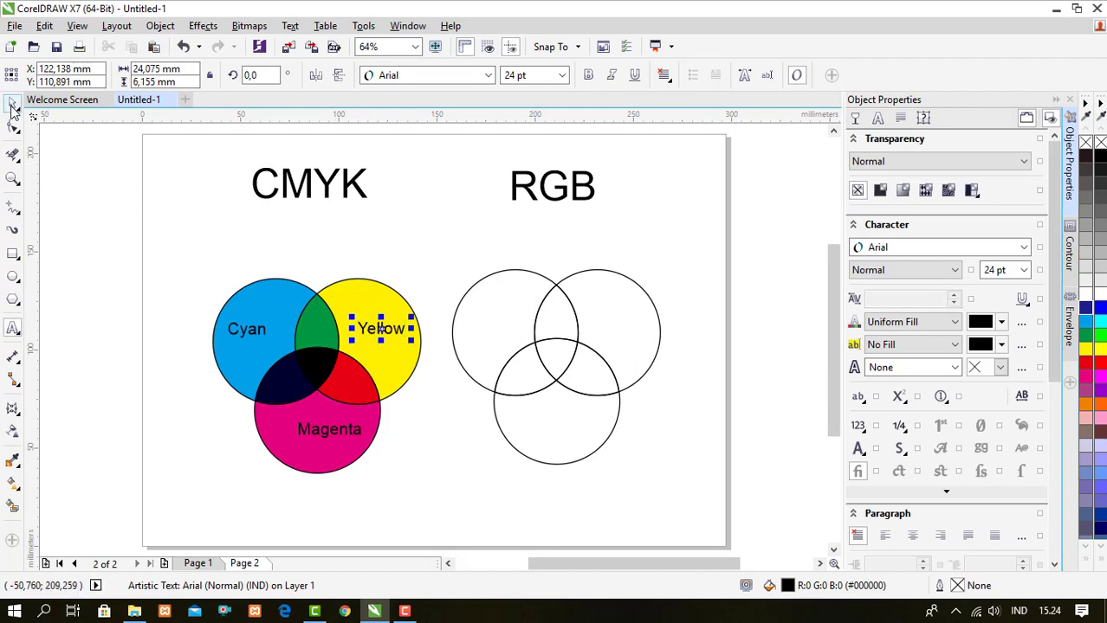
click(319, 437)
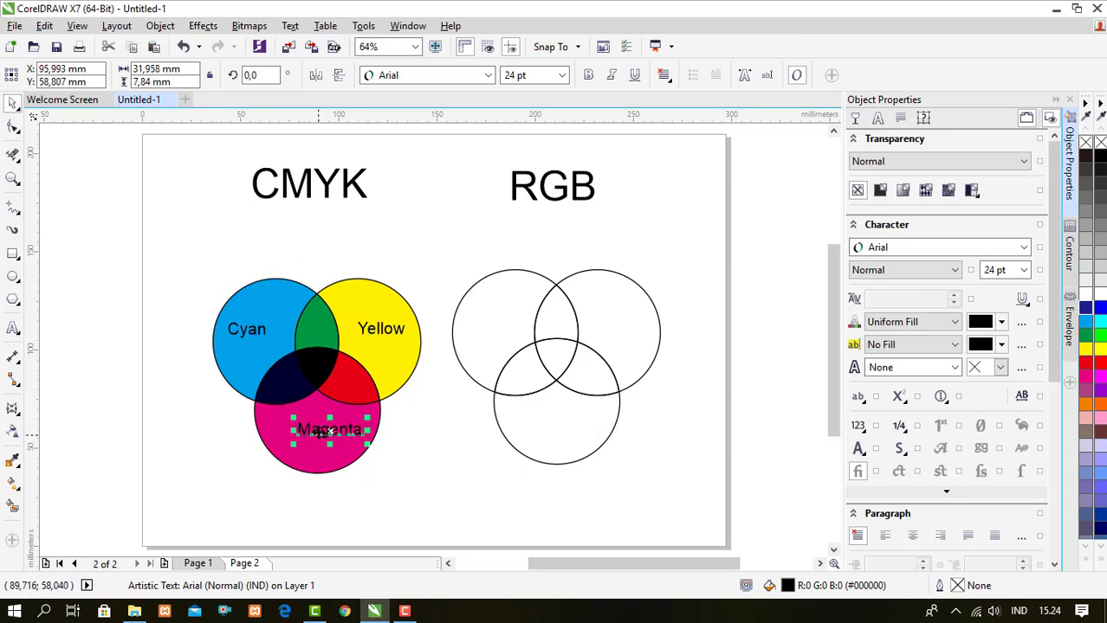
drag(318, 438, 308, 438)
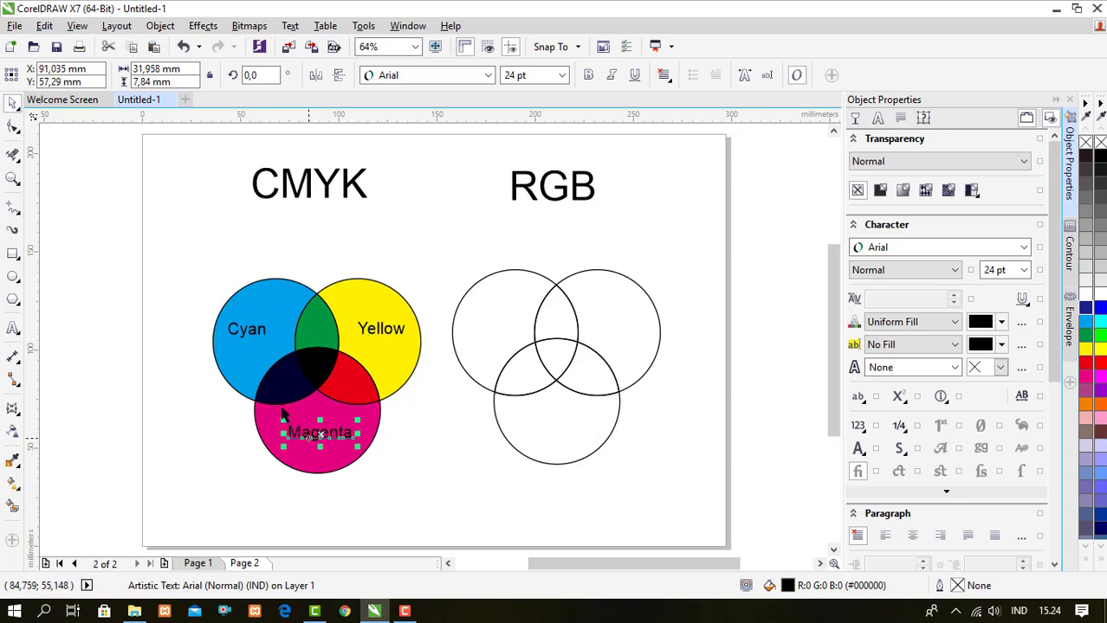
drag(449, 507, 450, 507)
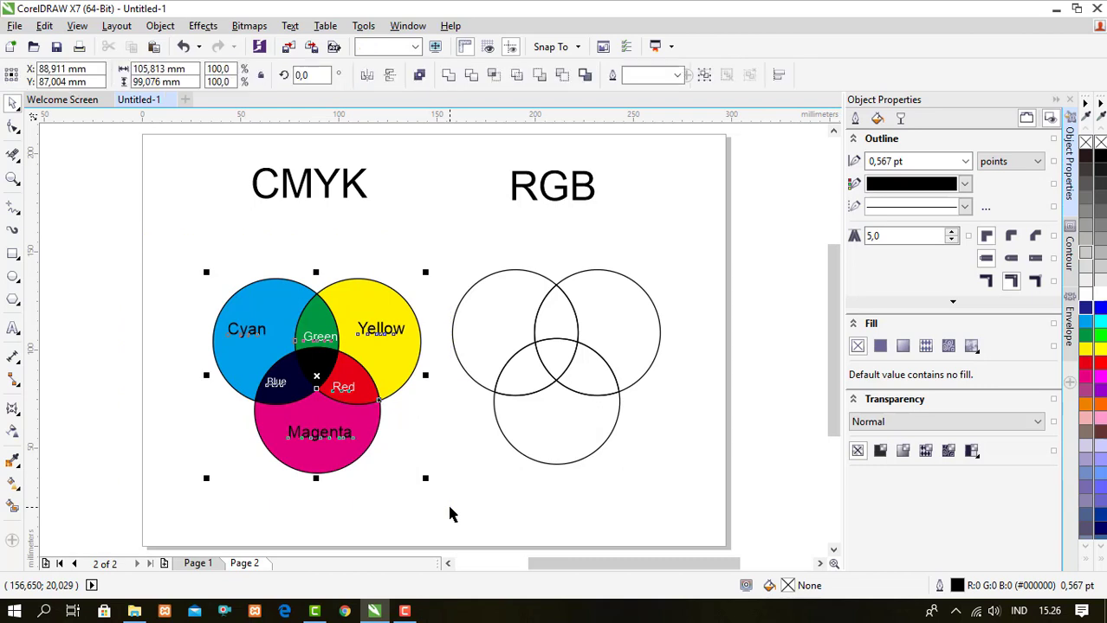
key(ctrl+g)
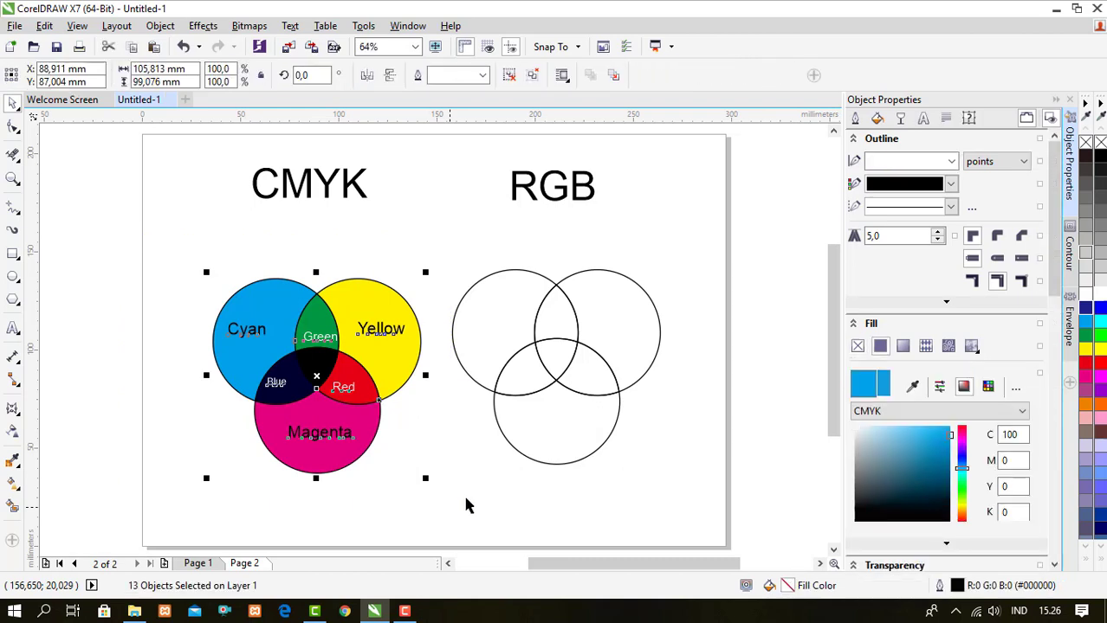
key(ctrl+u)
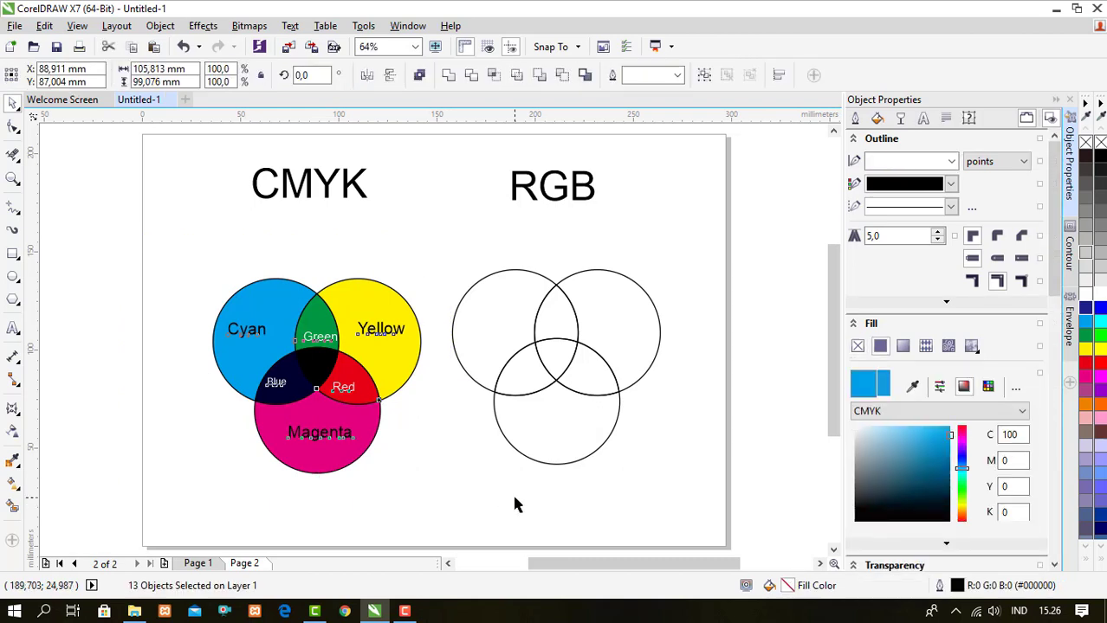
Fill the RGB diagram's outer regions with RGB palette colours: red in the upper-left circle, green in the lower circle and blue in the upper-right circle
click(519, 295)
click(511, 307)
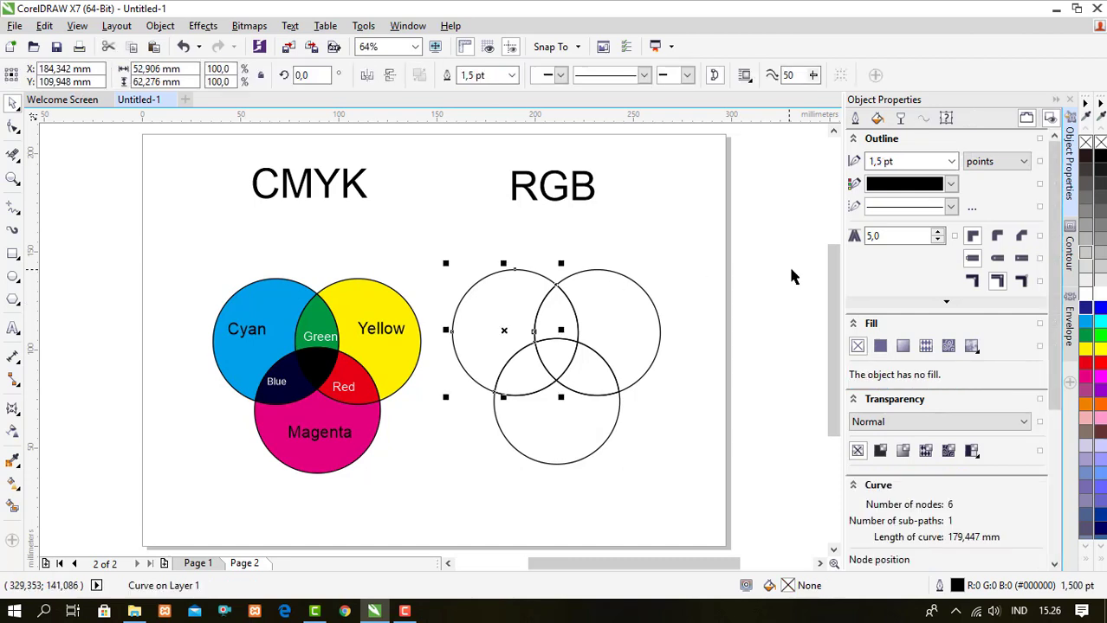
click(1100, 367)
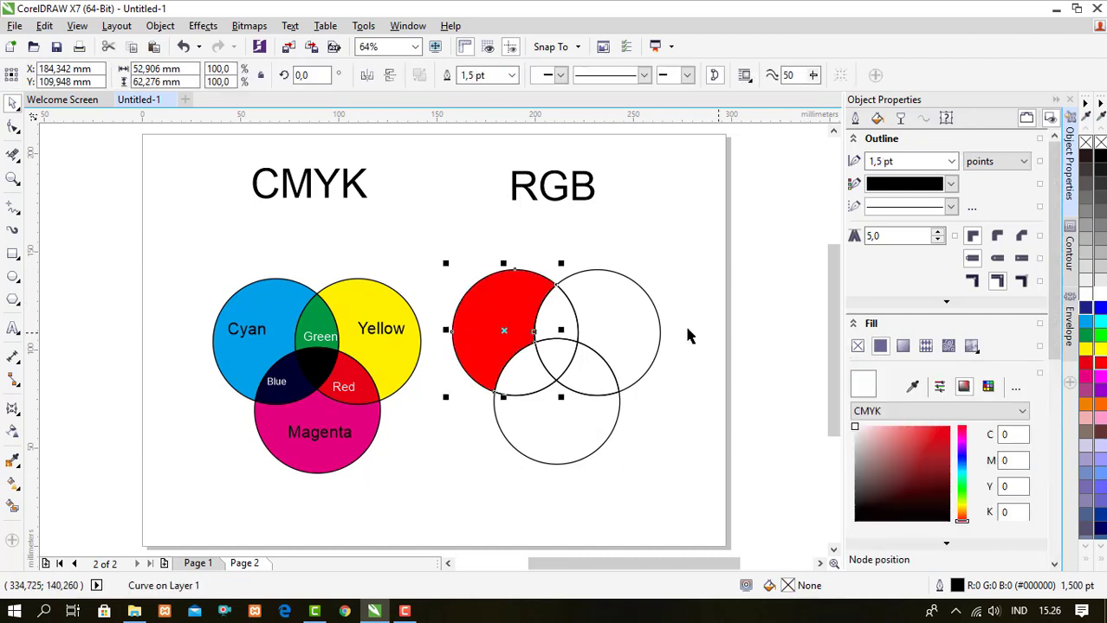
click(576, 432)
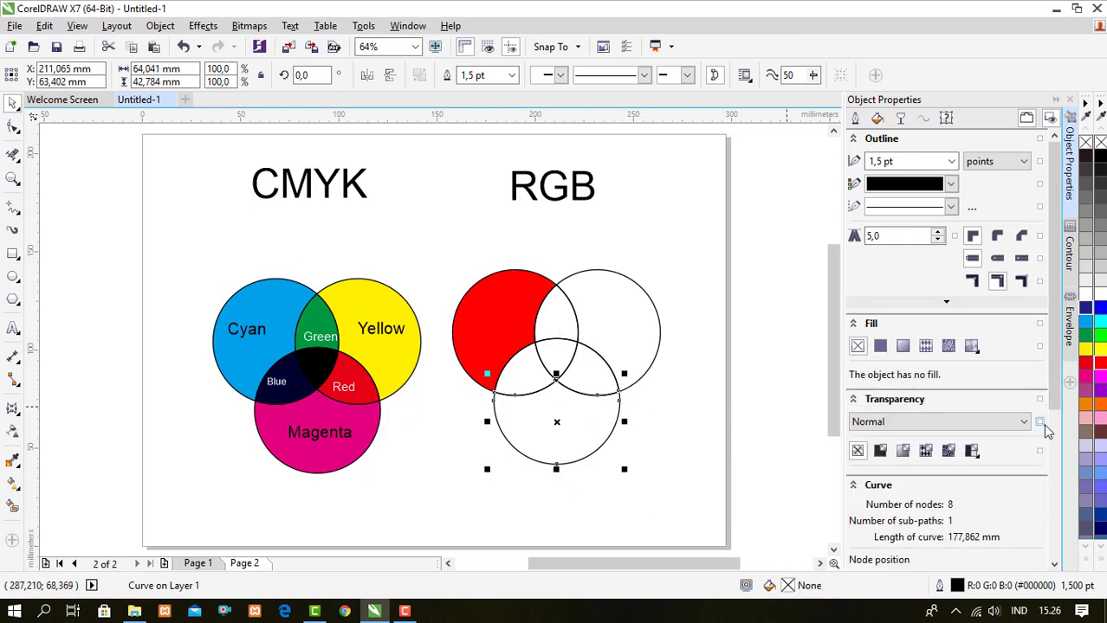
click(1100, 336)
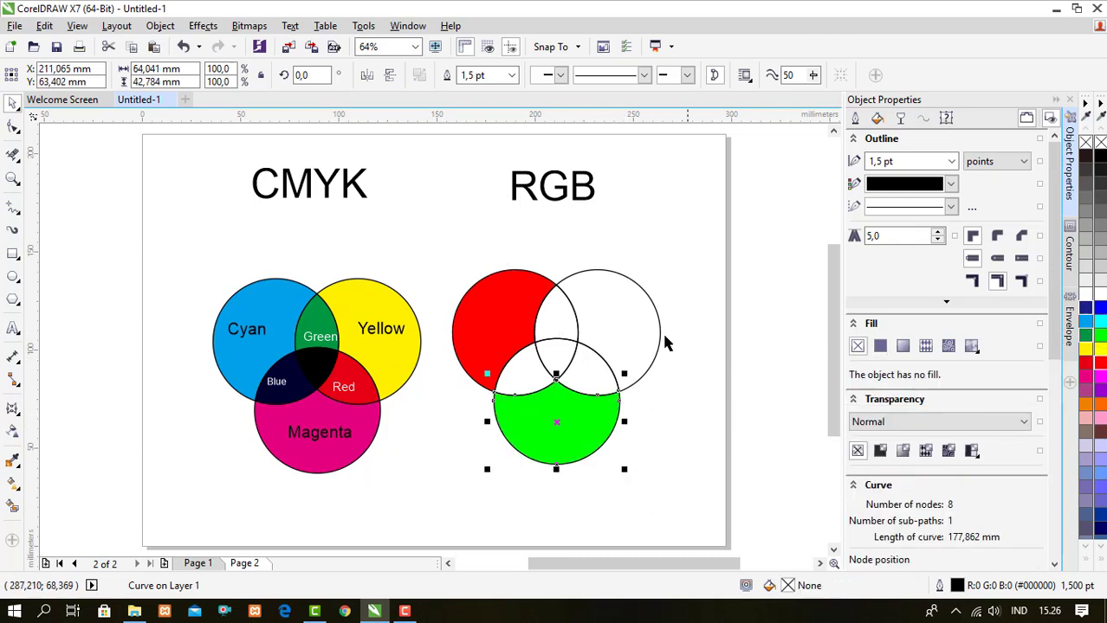
click(628, 321)
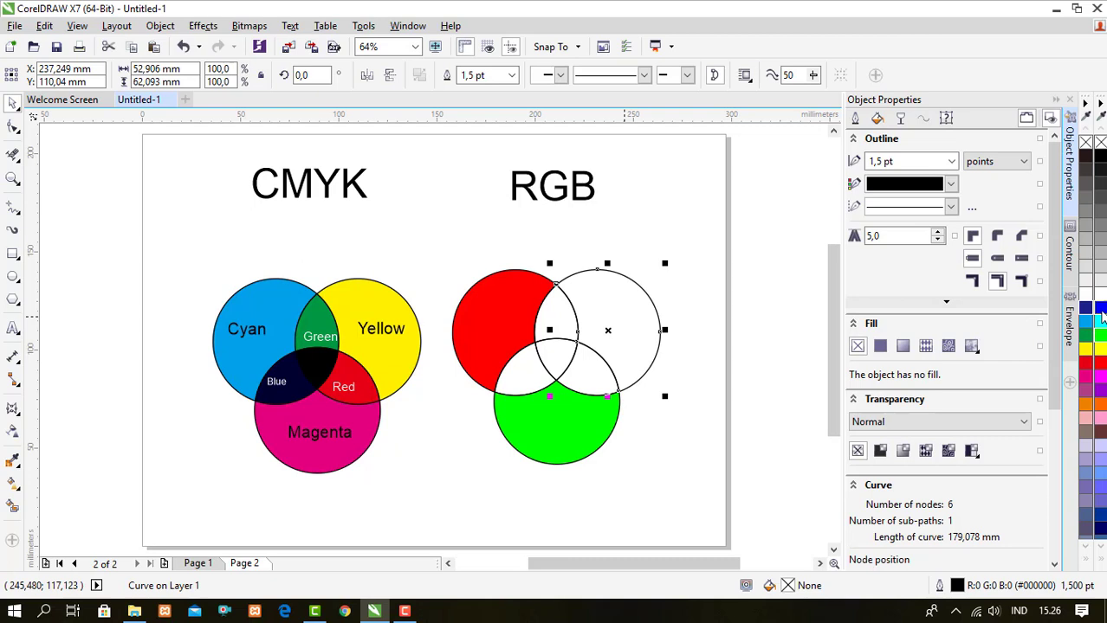
click(1101, 308)
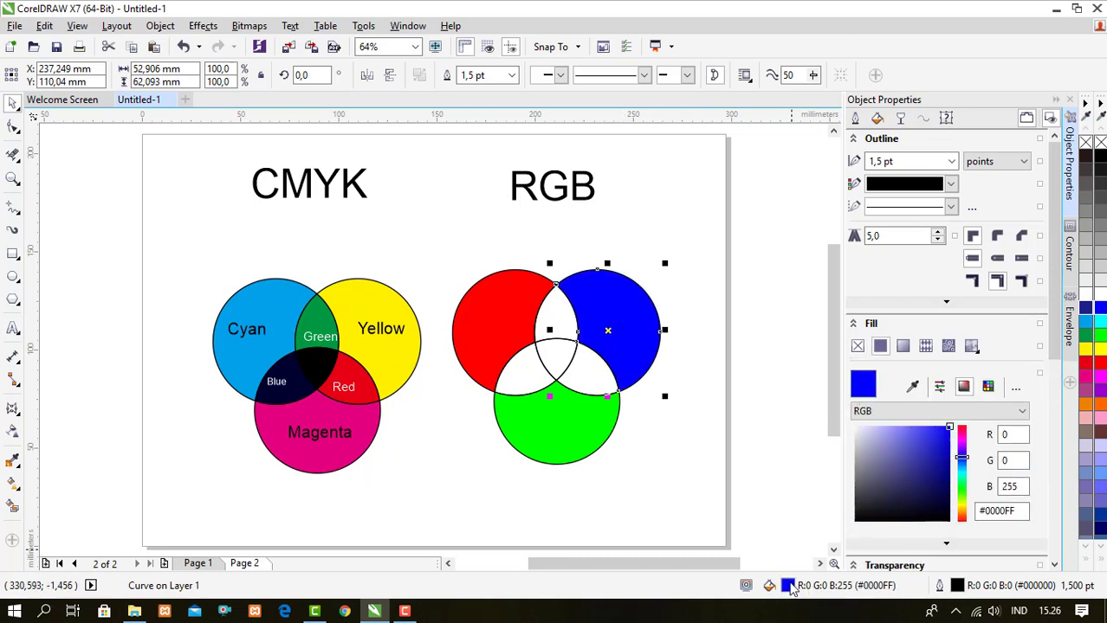
Check the RGB fill values of the blue region in the Edit Fill dialog without changing them
double_click(789, 587)
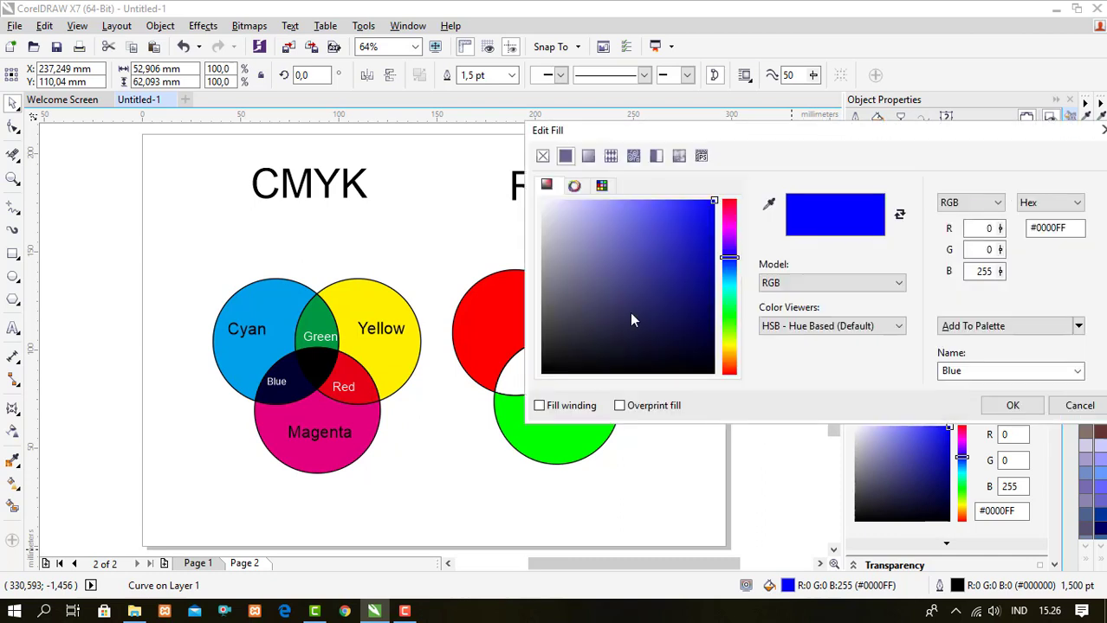
click(1102, 129)
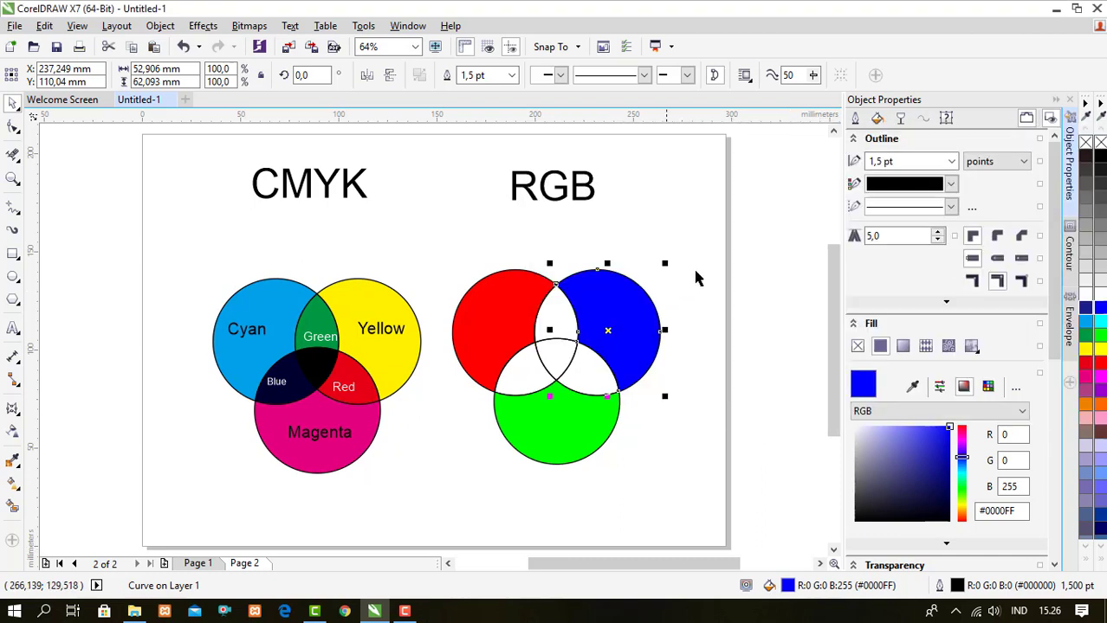
click(666, 280)
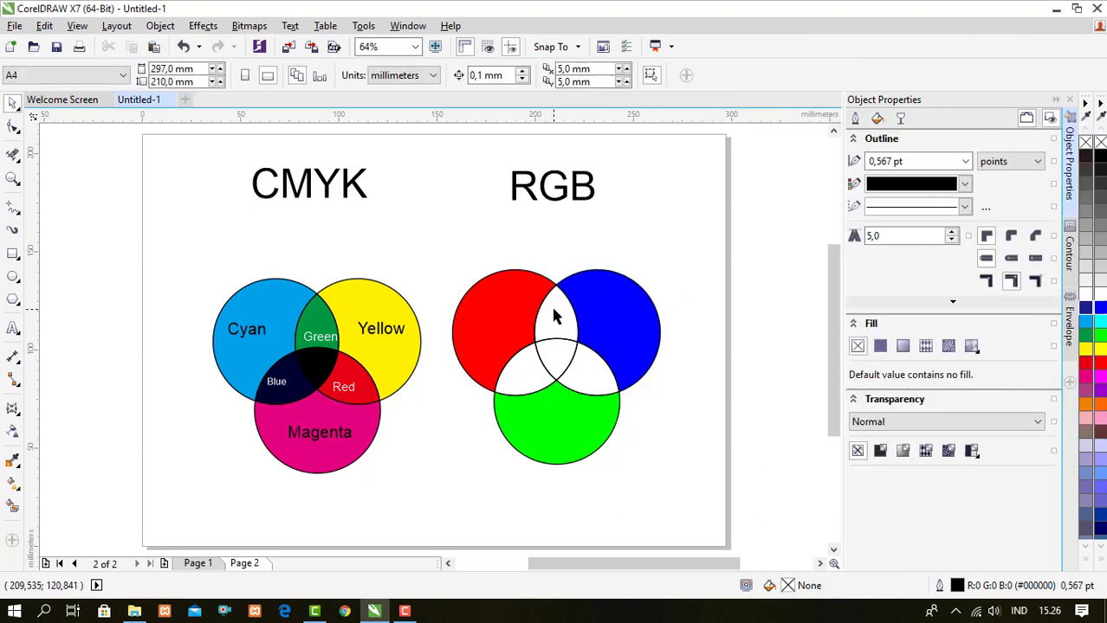
Fill the overlap between the red and blue circles with a uniform RGB colour of R 255, G 0, B 255
click(555, 317)
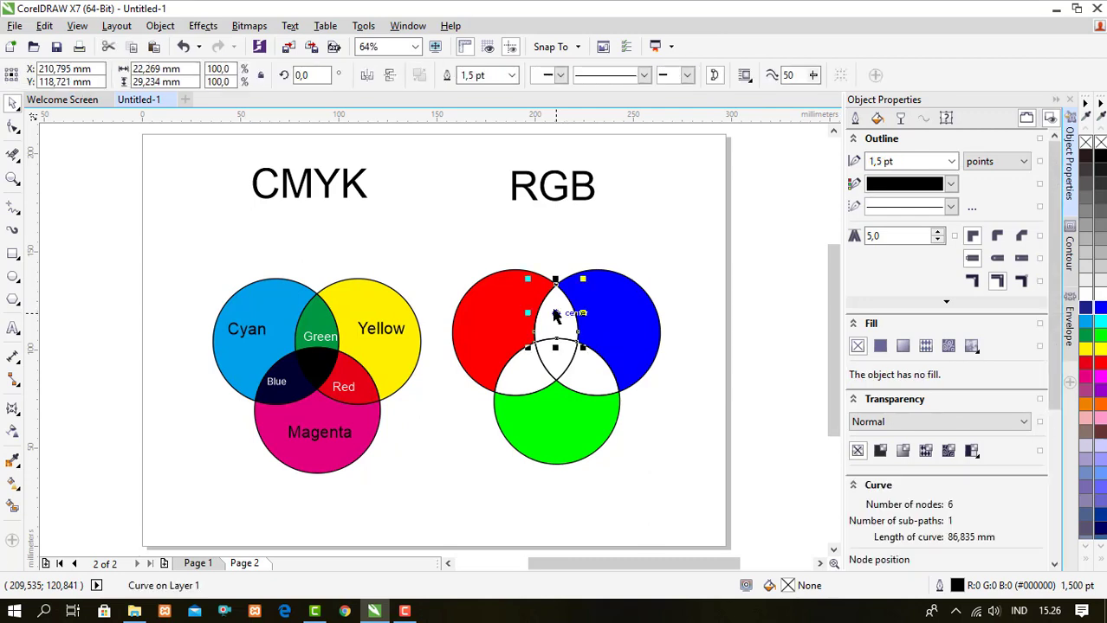
double_click(788, 587)
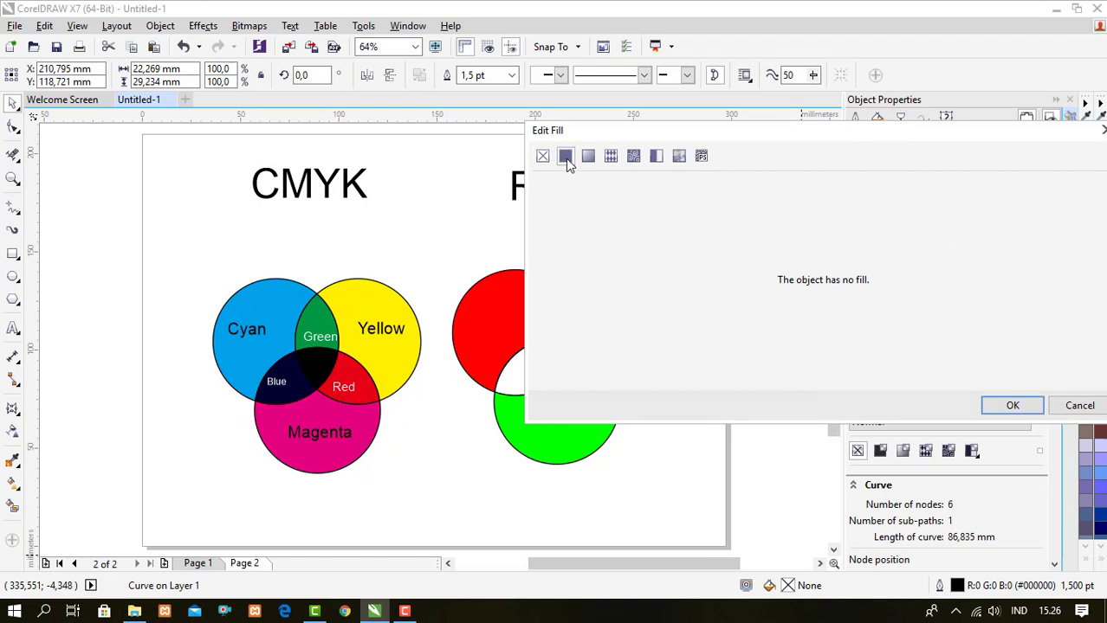
click(566, 158)
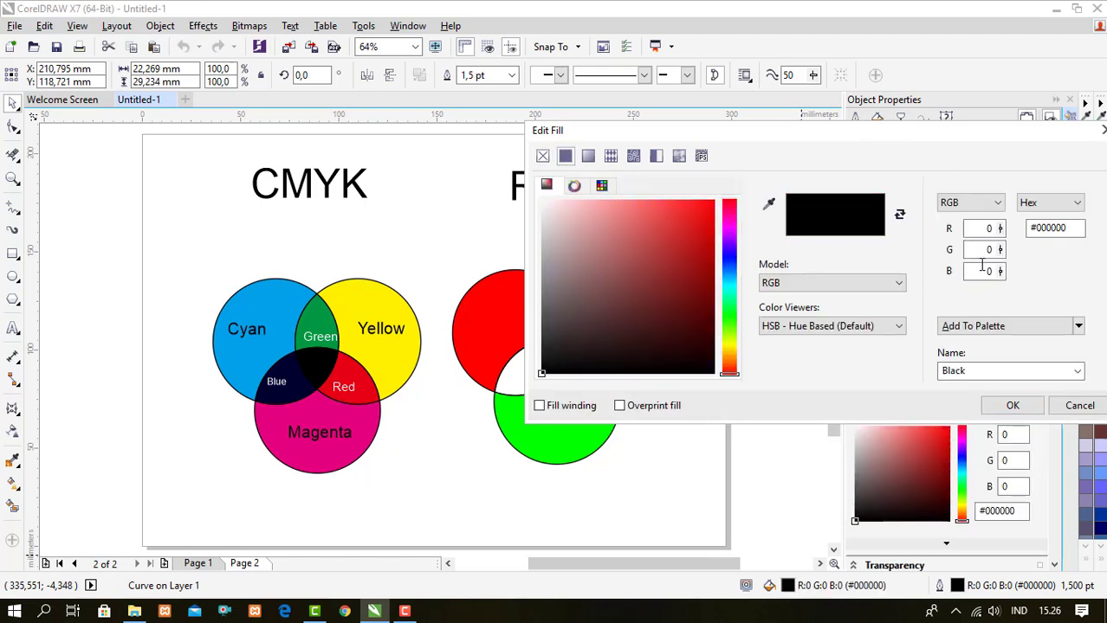
click(979, 227)
text(255)
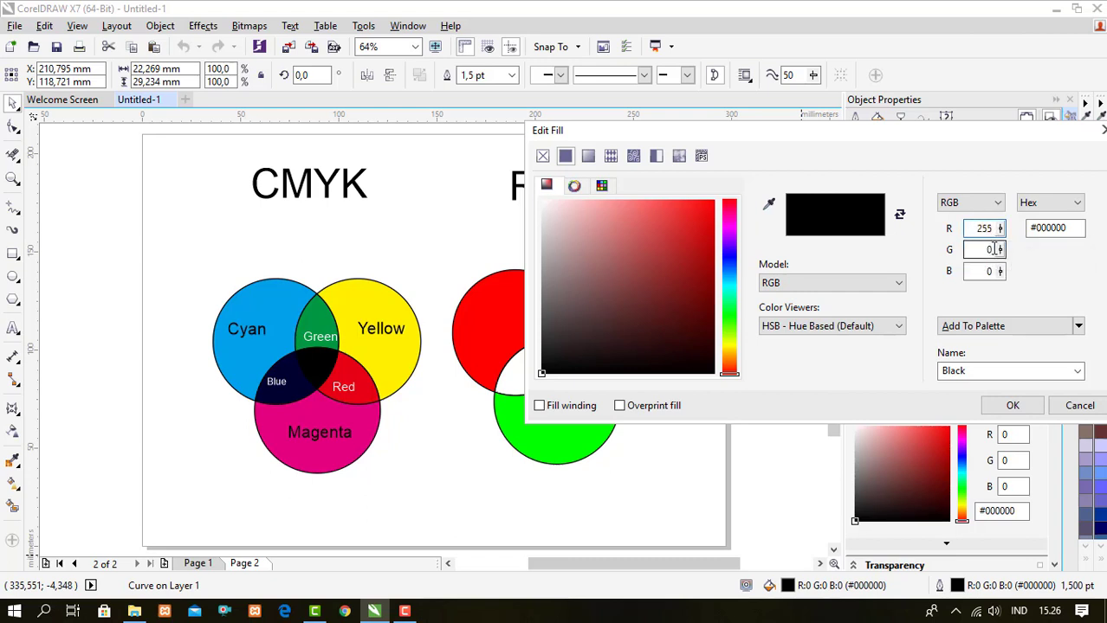
key(Tab)
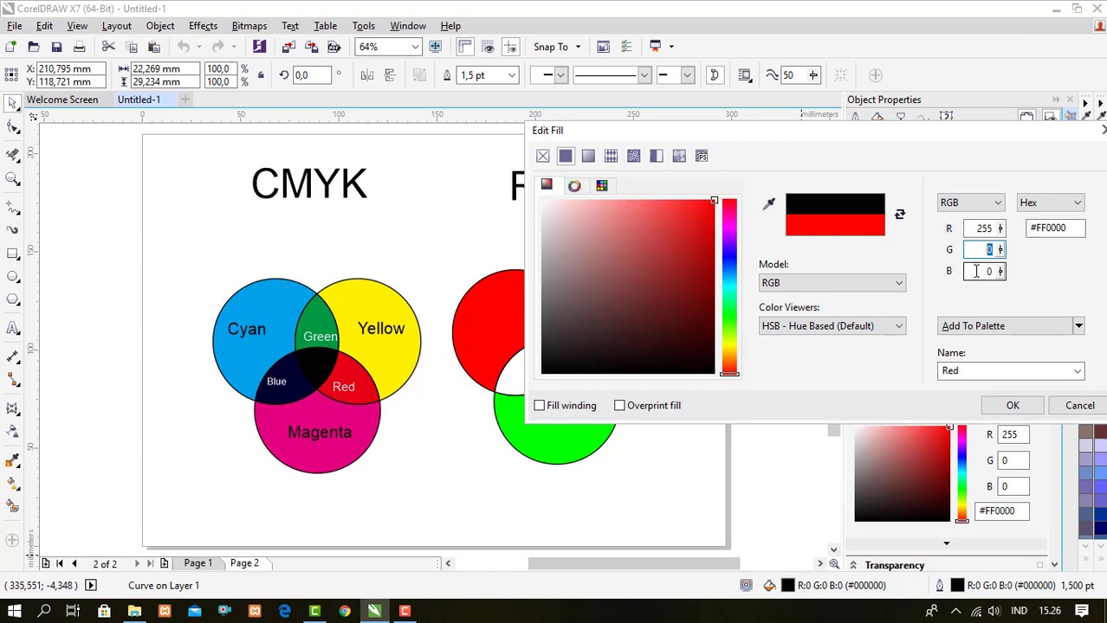
click(986, 271)
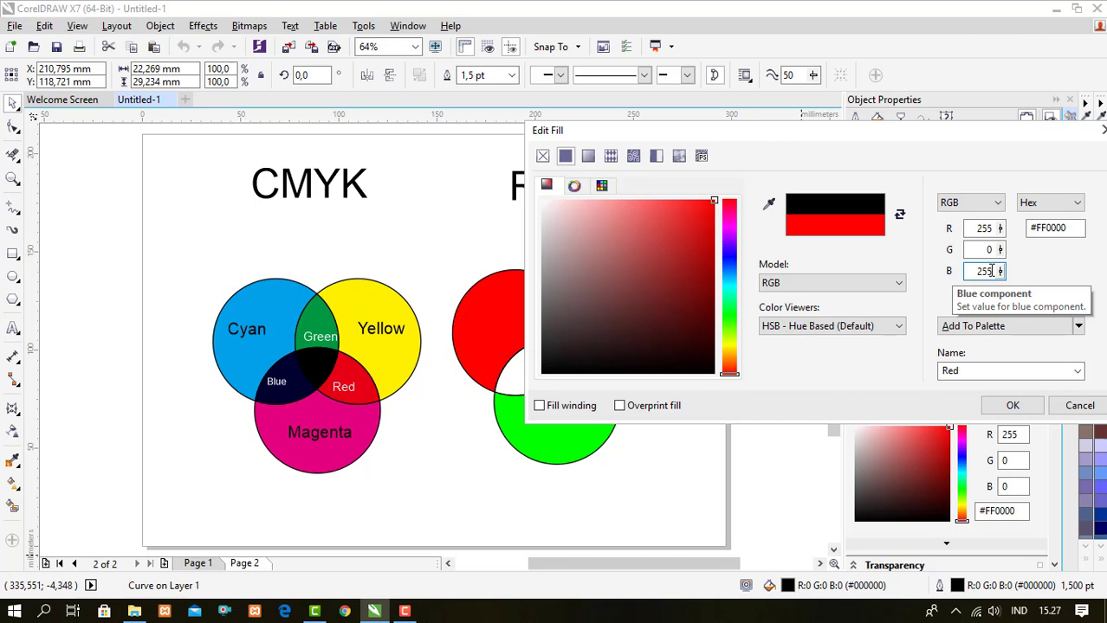
click(1010, 405)
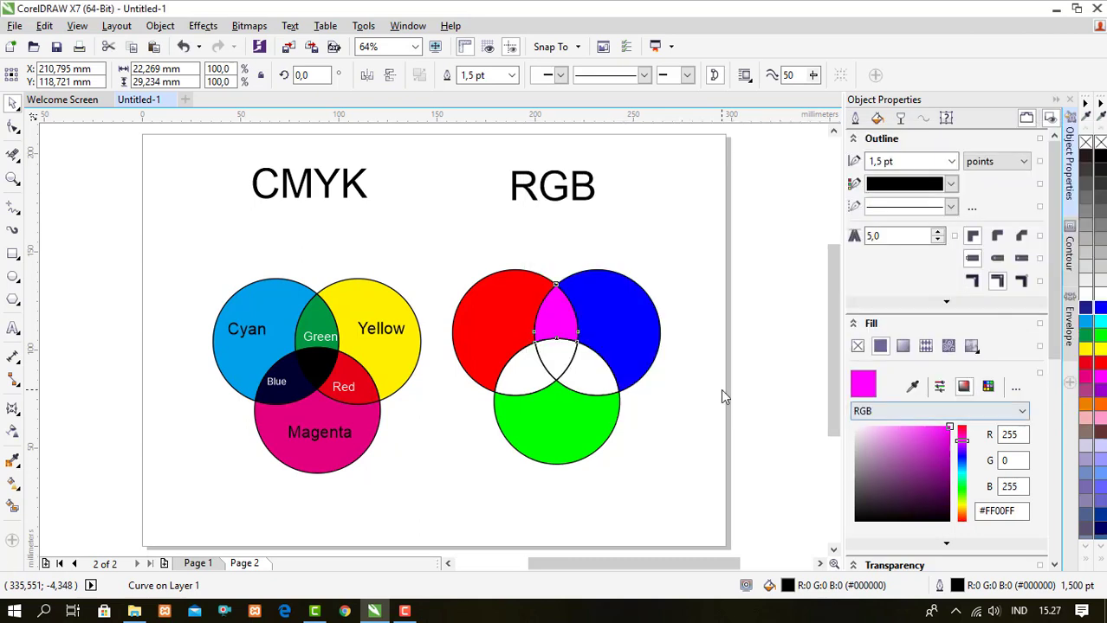
click(701, 396)
Fill the overlap between the red and green circles with a uniform RGB colour of R 255, G 255, B 0
click(523, 366)
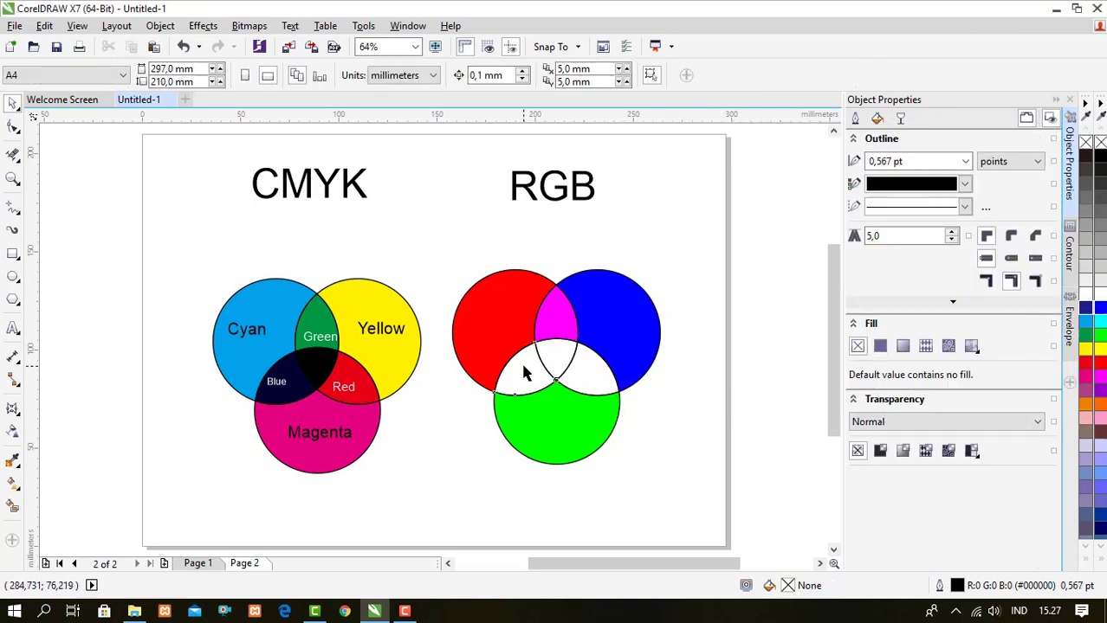
click(523, 367)
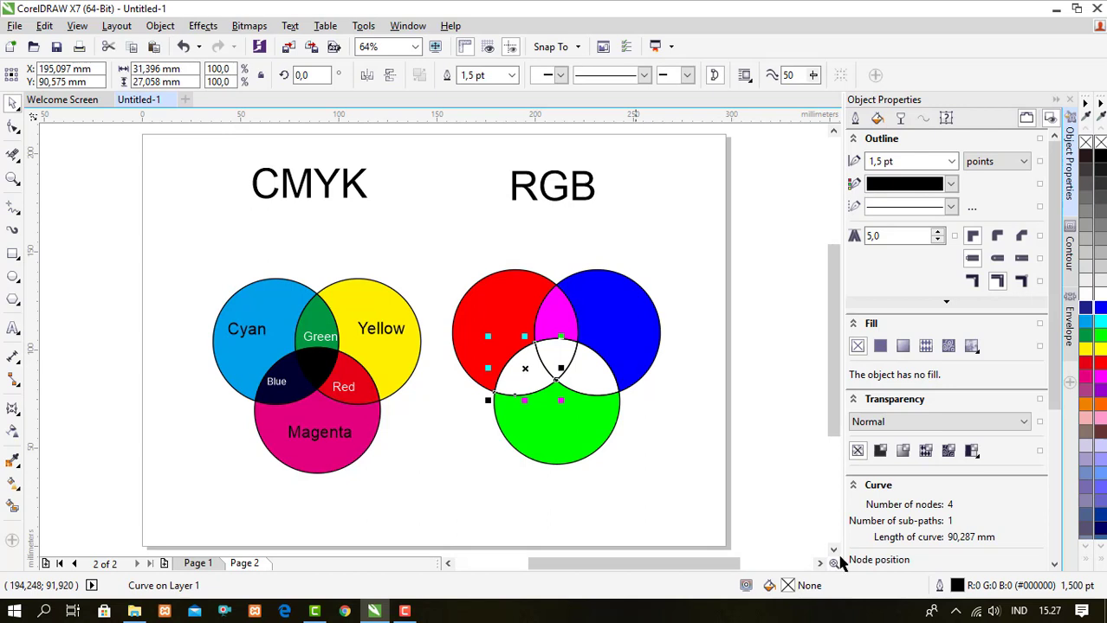
double_click(789, 586)
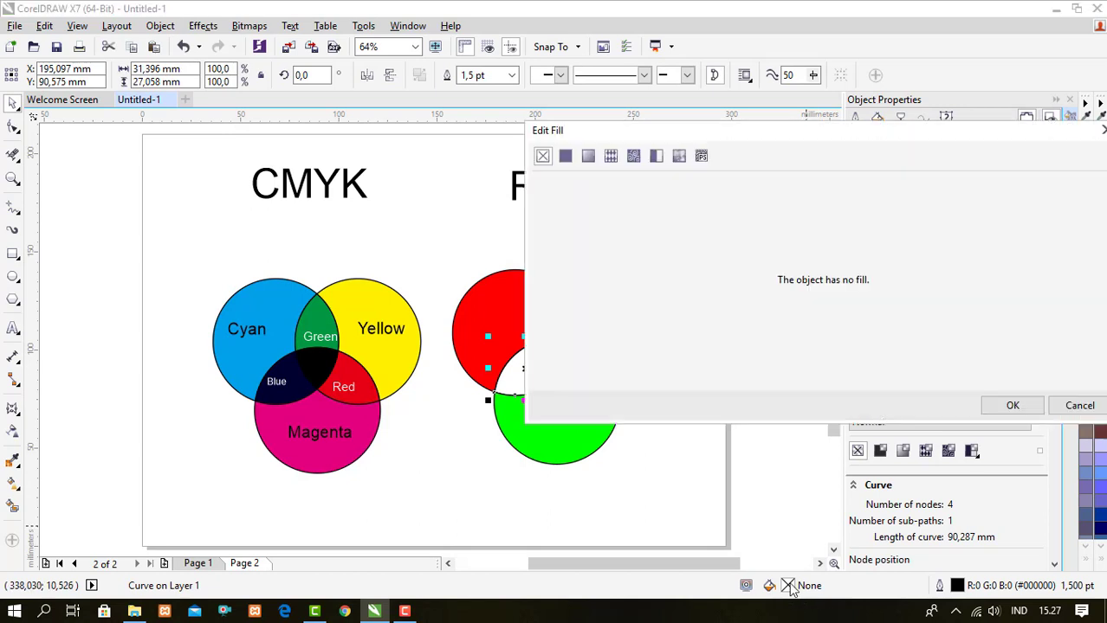
click(565, 156)
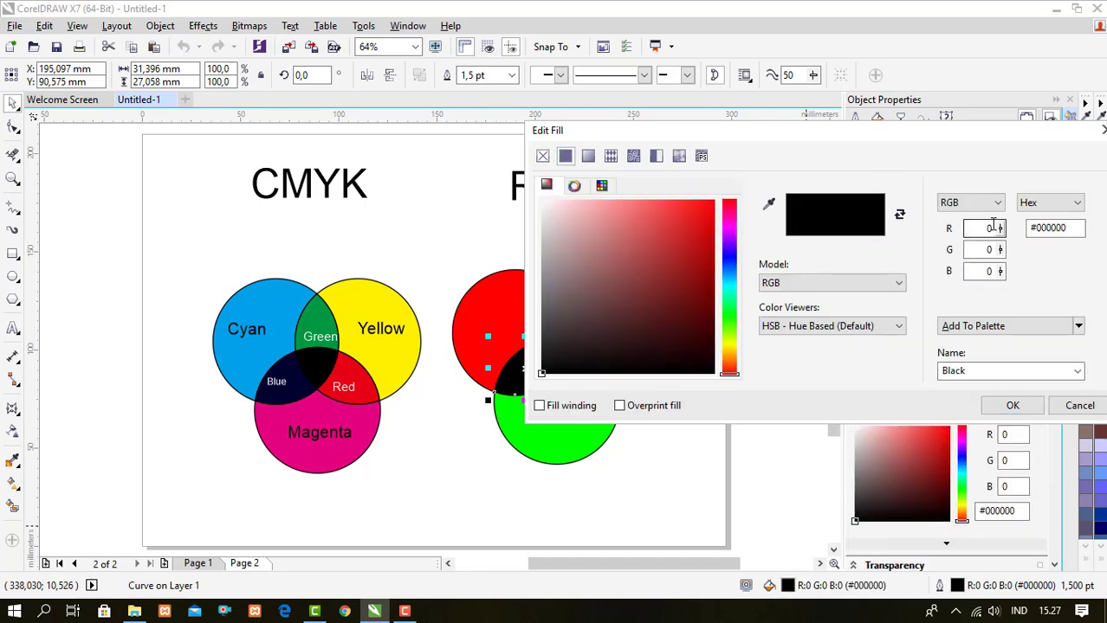
drag(994, 227, 972, 226)
text(2)
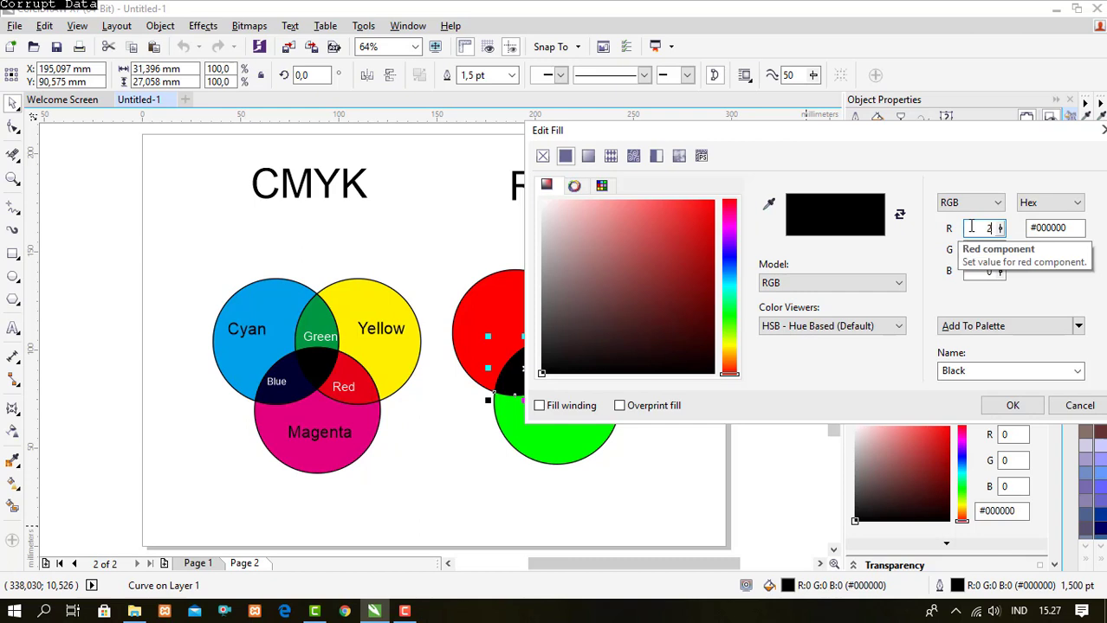
text(55)
key(Tab)
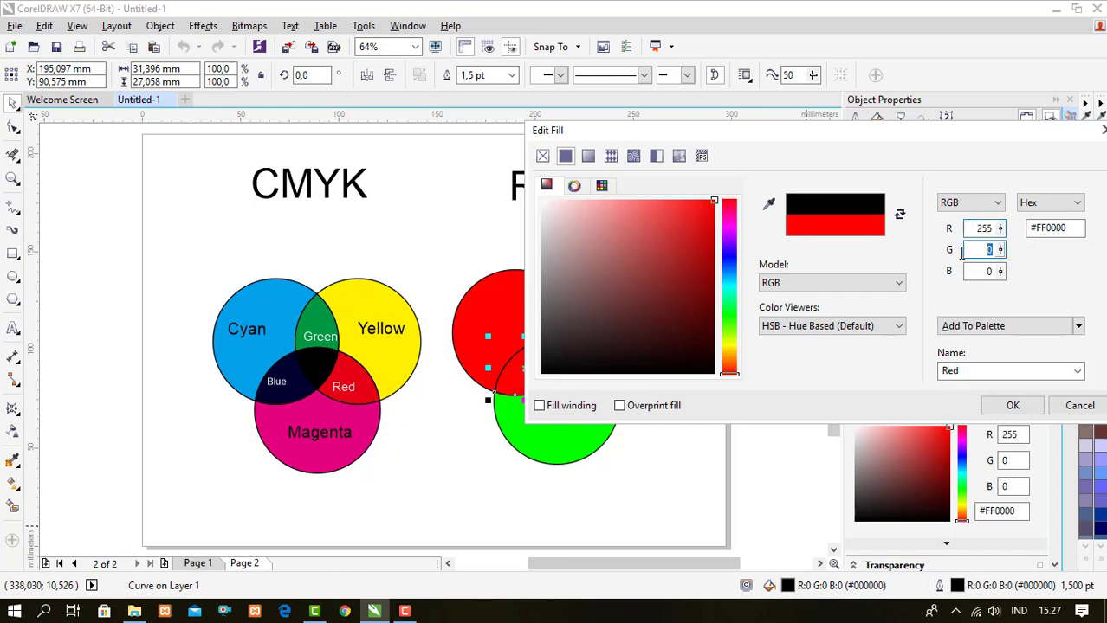
text(255)
click(1000, 409)
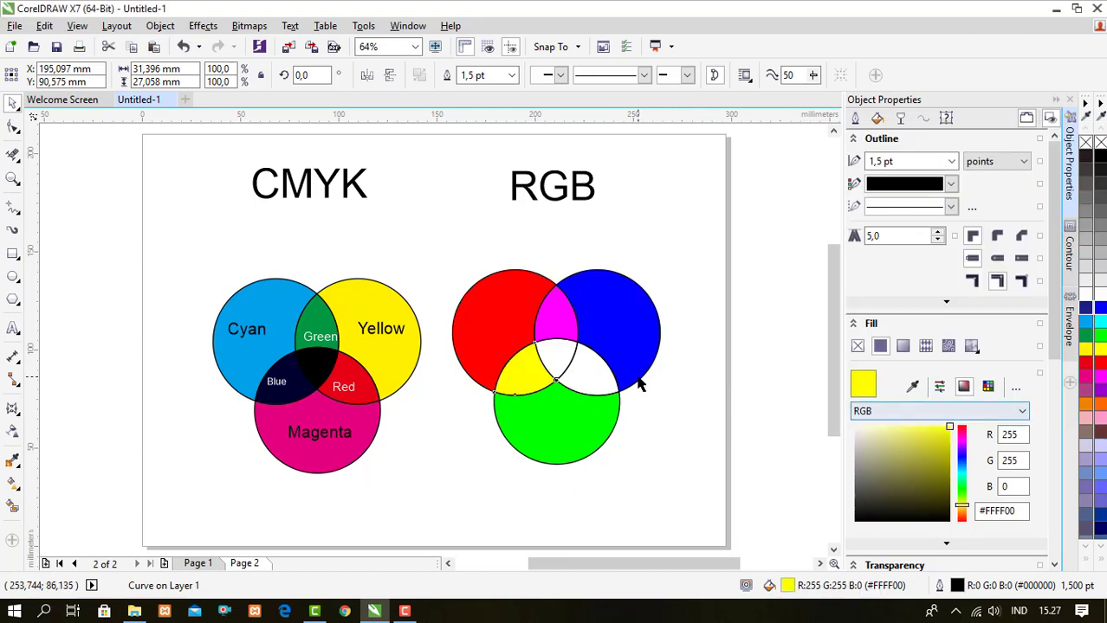
Fill the overlap between the blue and green circles with a uniform RGB colour of R 0, G 255, B 255
click(589, 379)
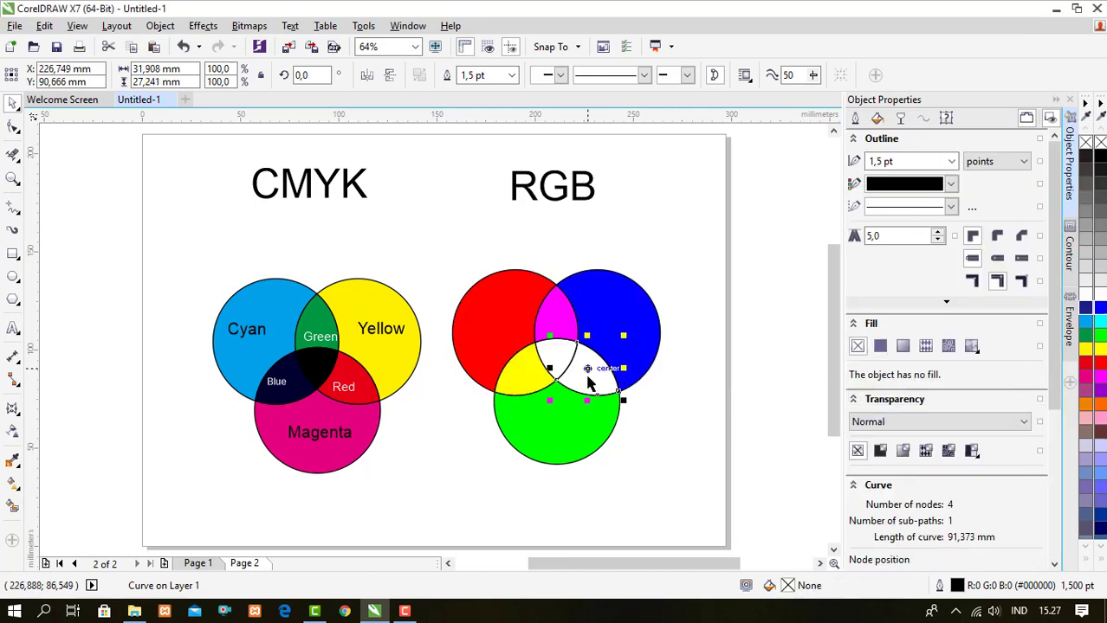
double_click(788, 587)
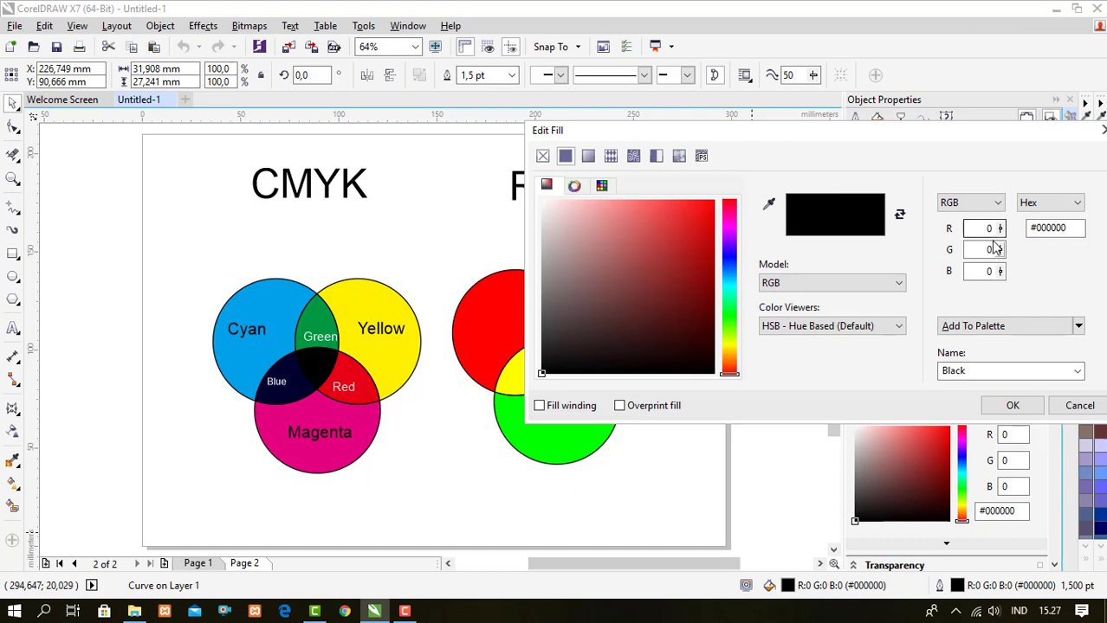
drag(995, 249, 960, 250)
text(255)
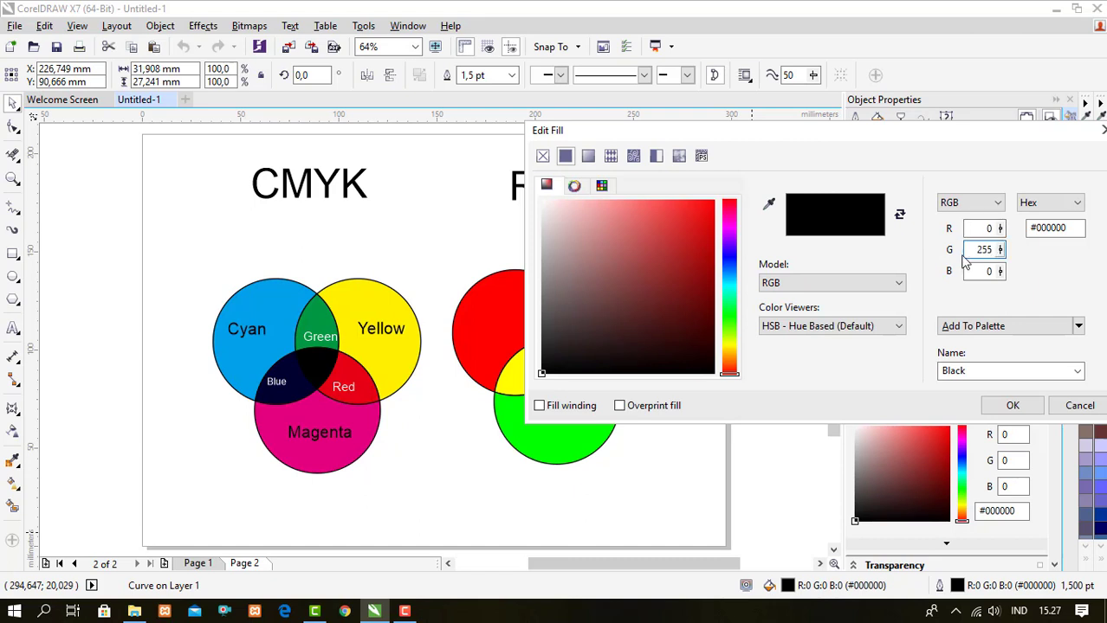
click(988, 271)
drag(995, 273, 989, 273)
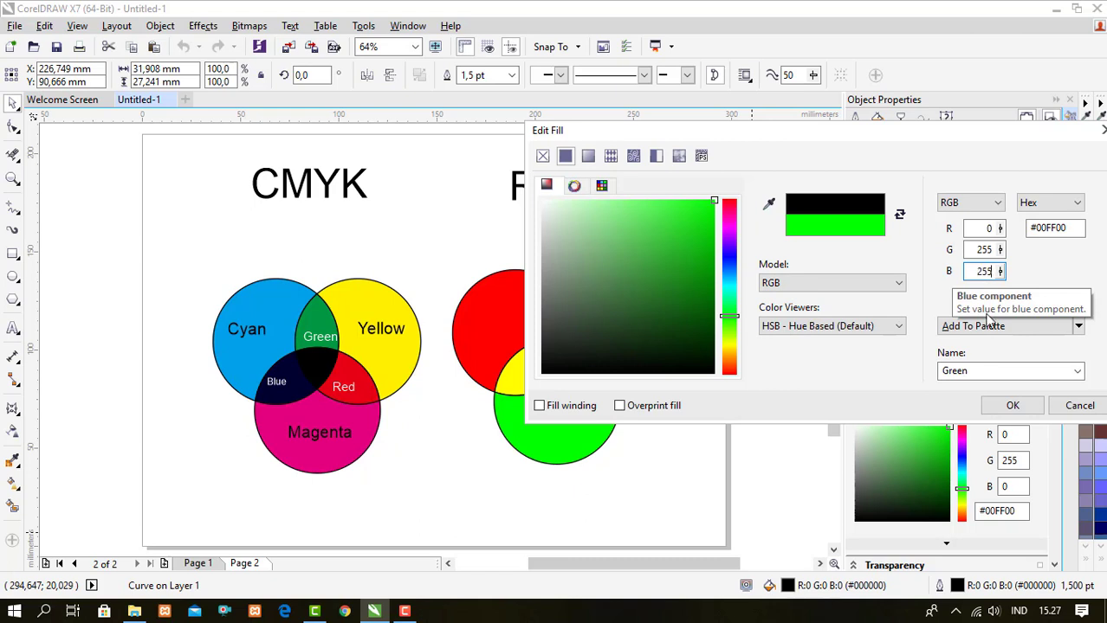
text(255)
click(1009, 405)
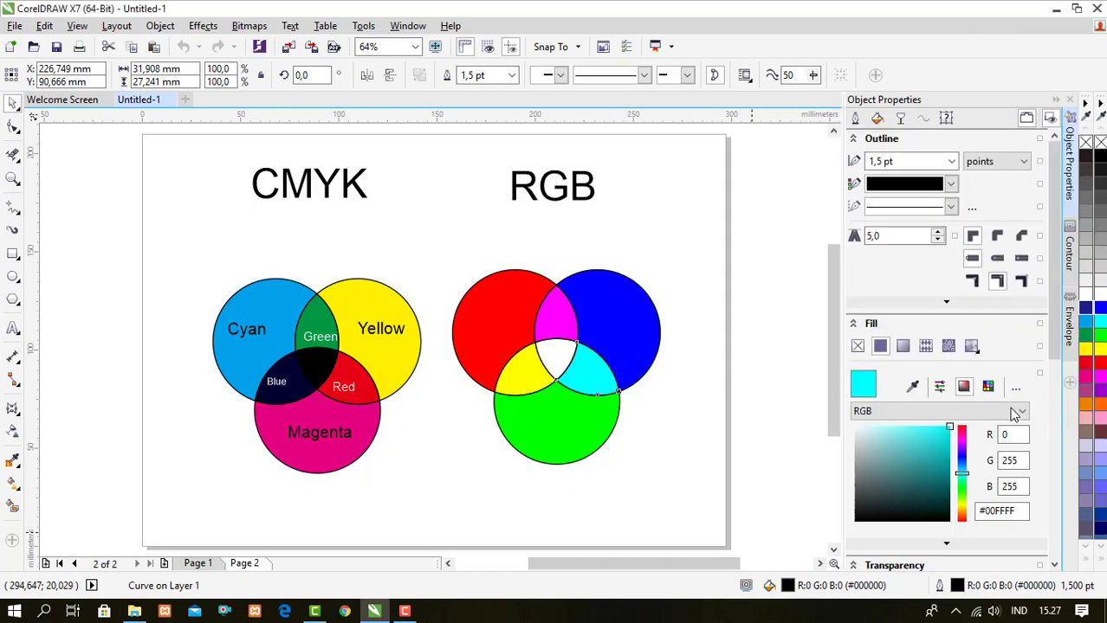
Fill the central overlap of the RGB diagram's three circles with a uniform RGB colour of R 255, G 255, B 255
click(558, 360)
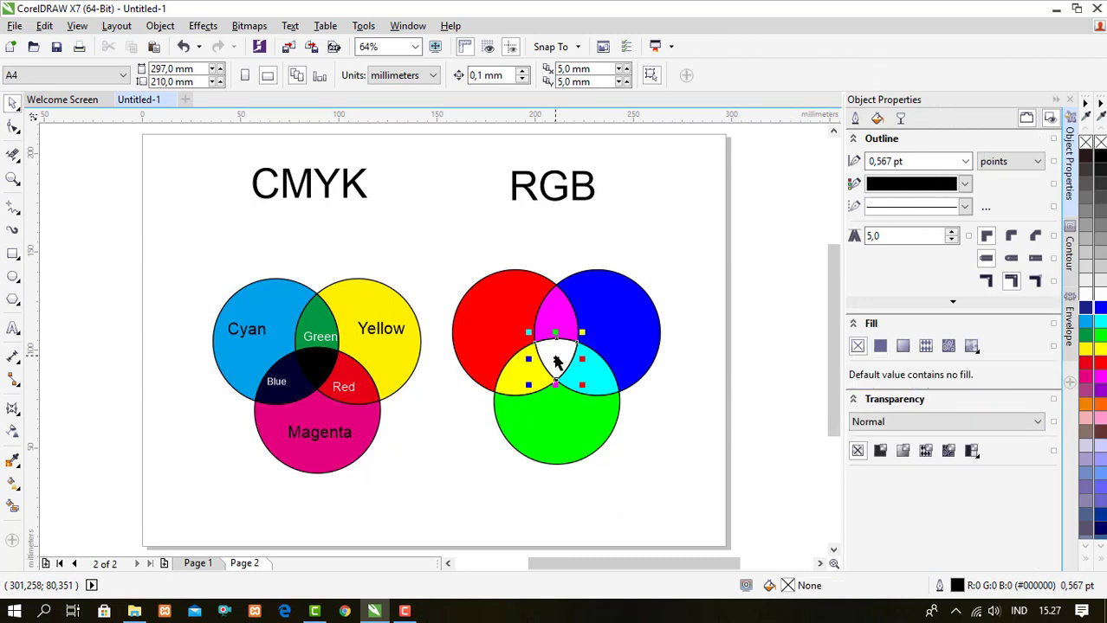
double_click(785, 587)
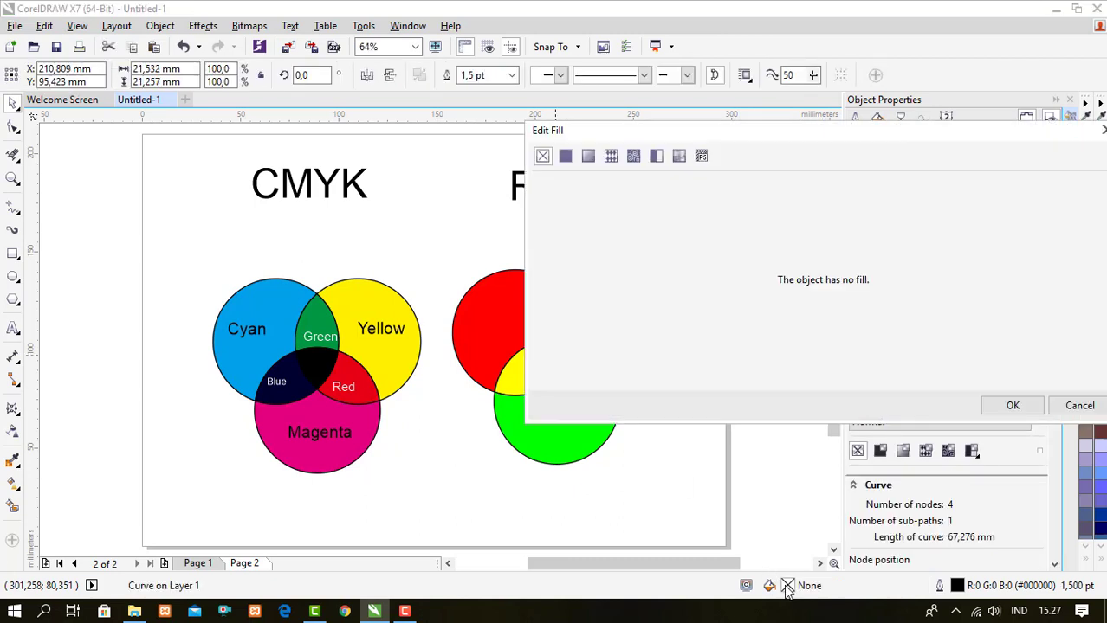
click(566, 157)
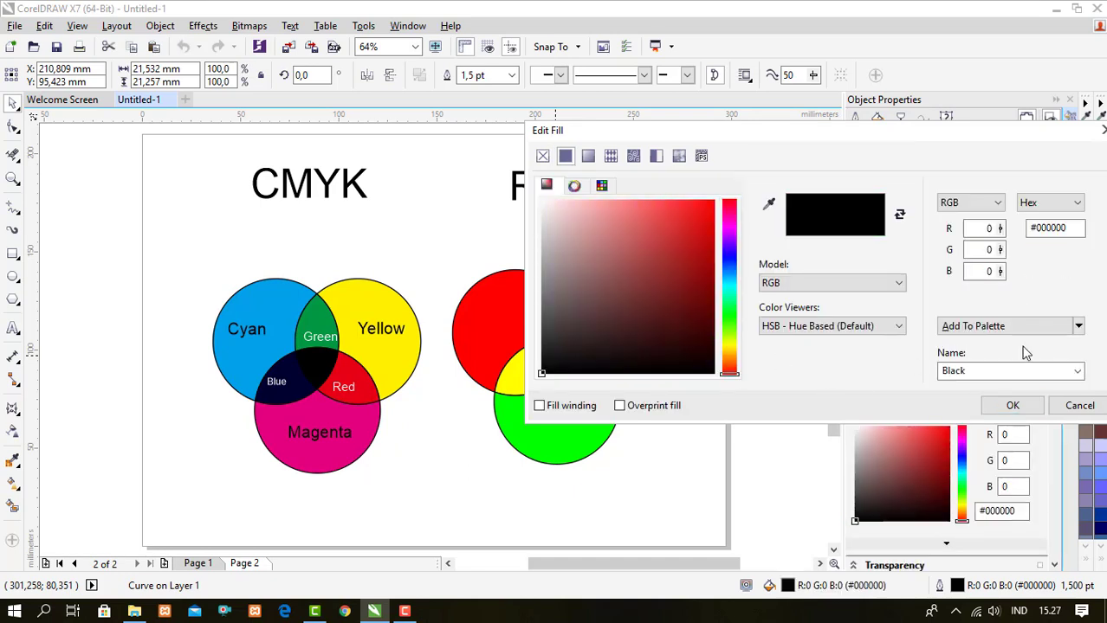
click(988, 206)
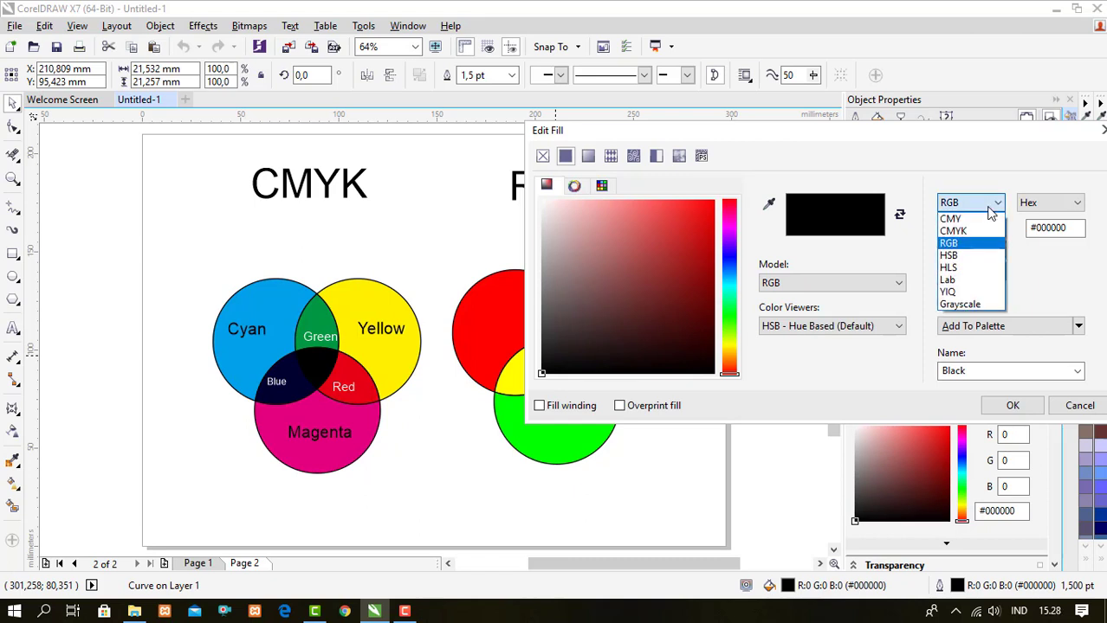
click(990, 209)
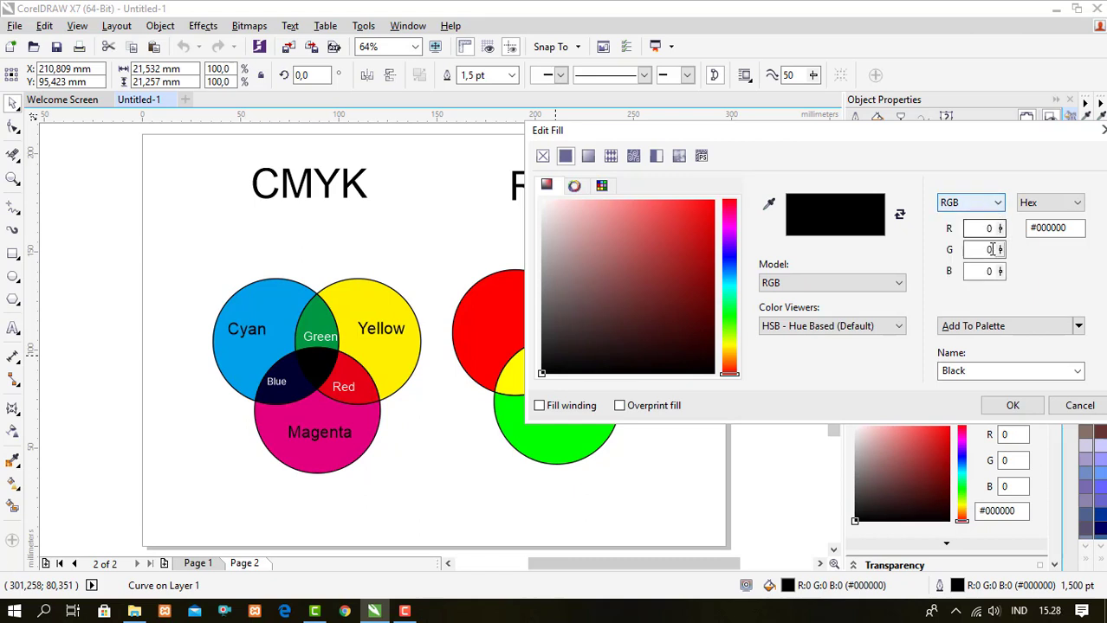
drag(995, 231, 979, 231)
text(255)
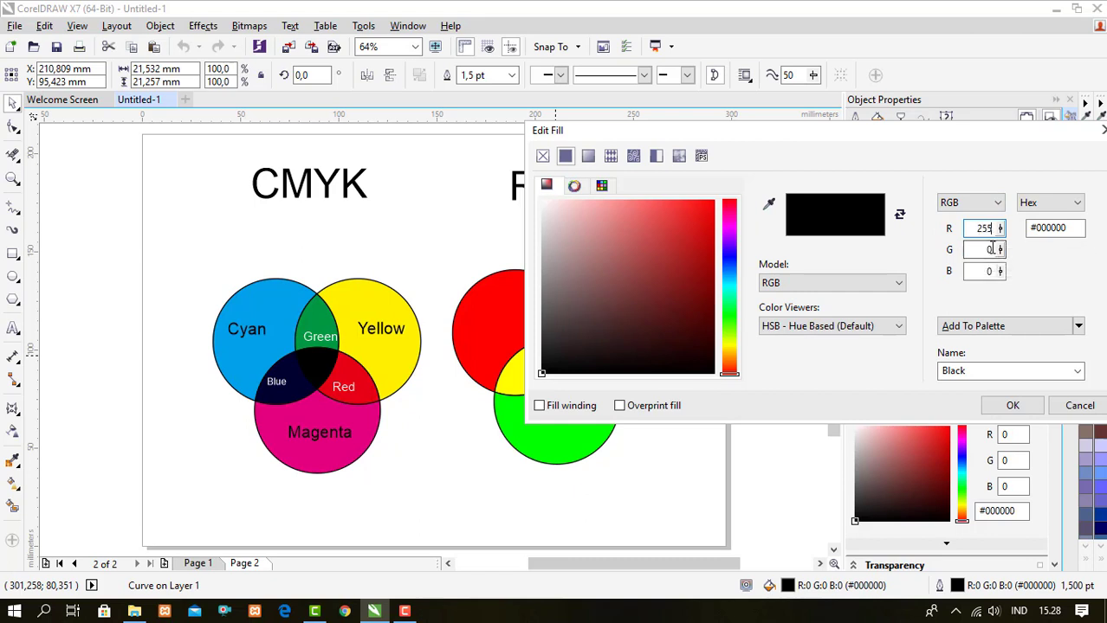
click(972, 250)
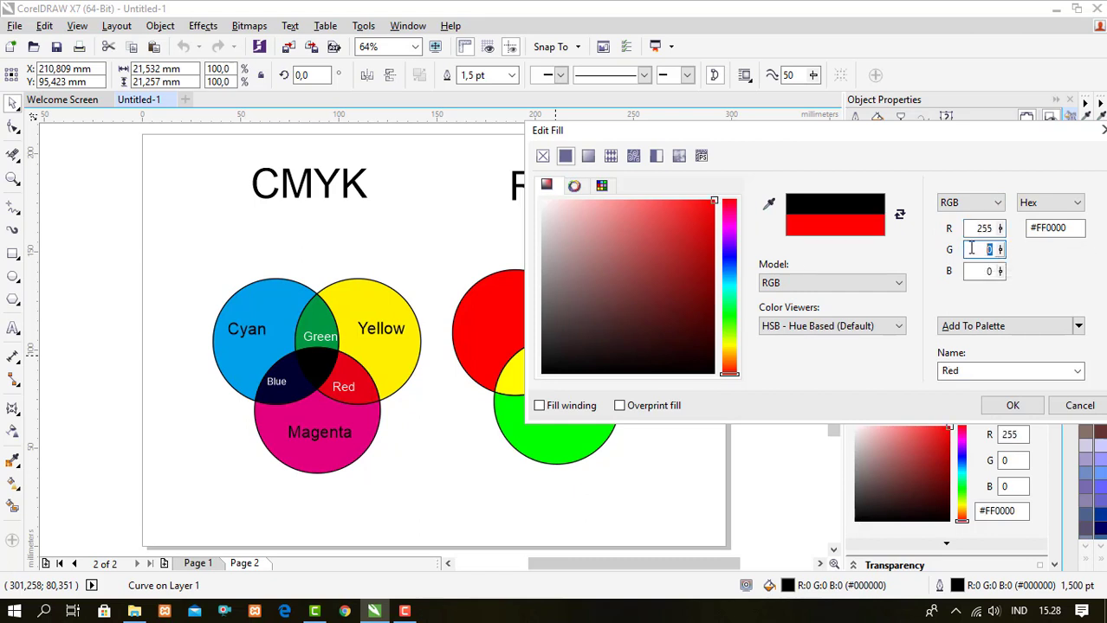
text(255)
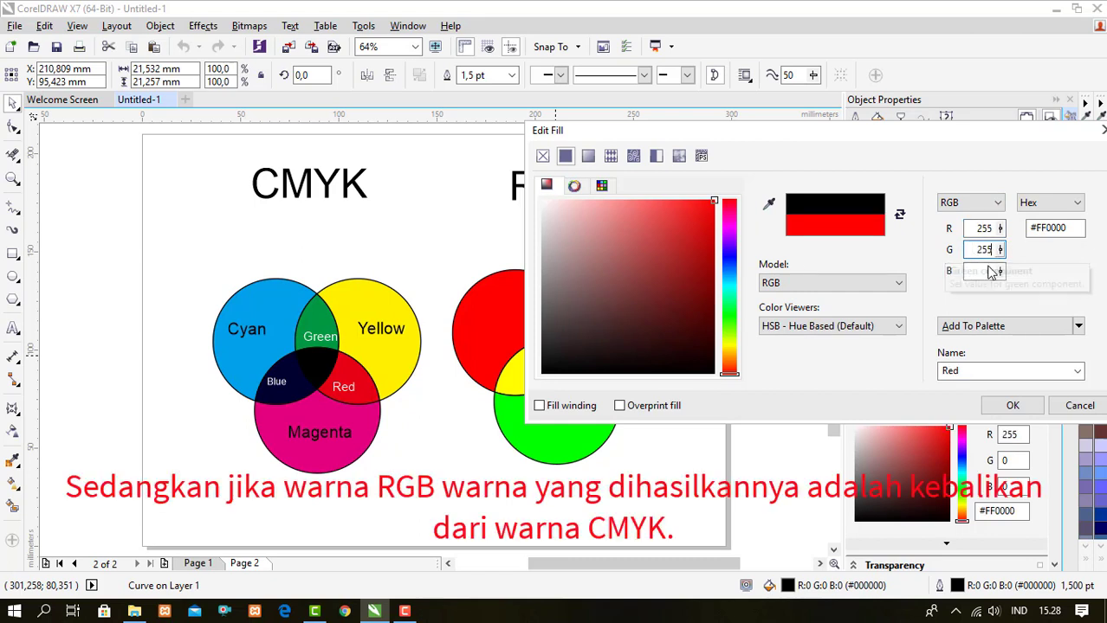
click(985, 271)
text(2)
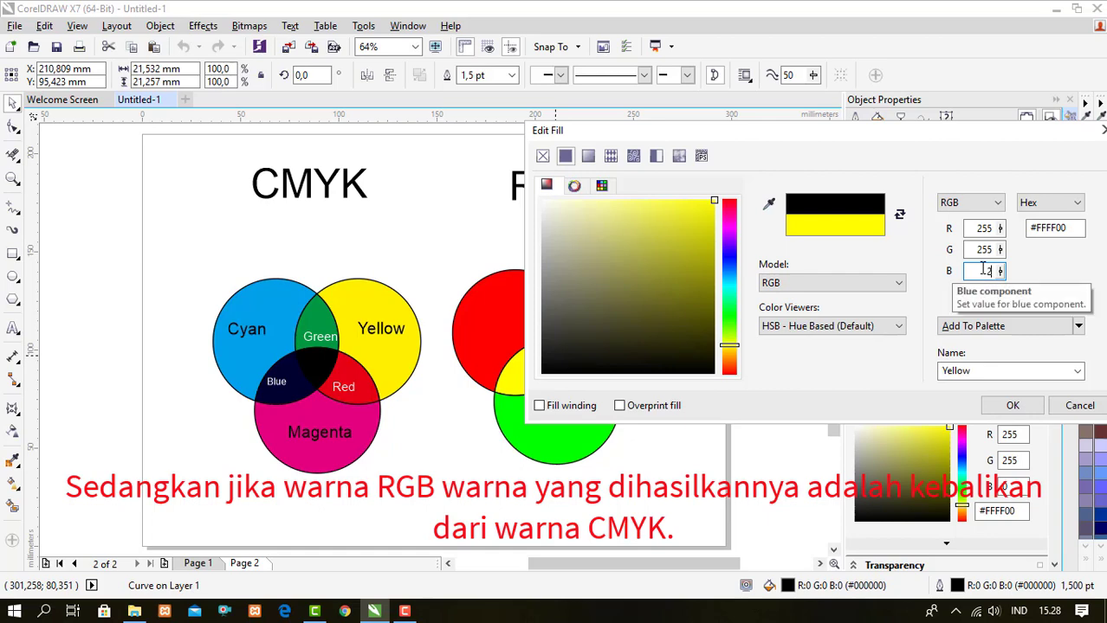
text(55)
click(1013, 405)
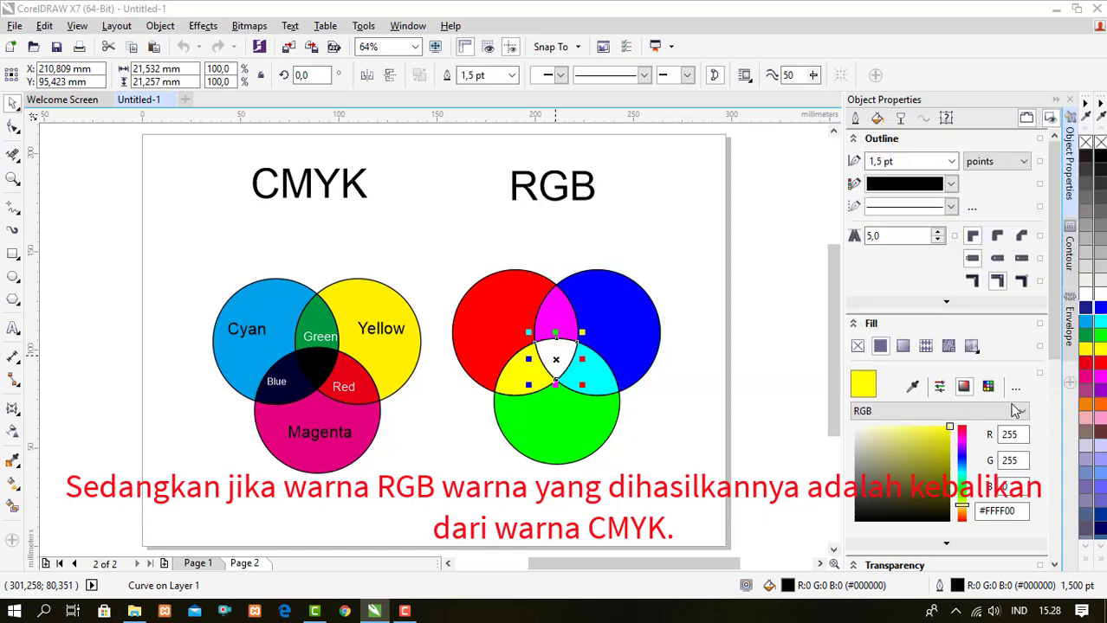
click(704, 300)
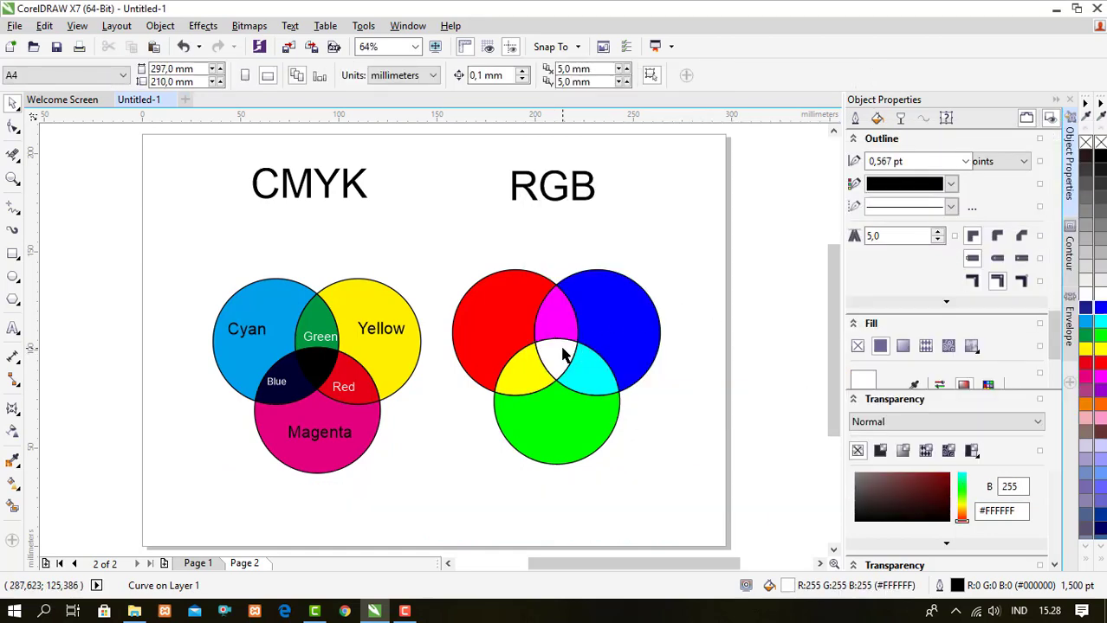
click(563, 353)
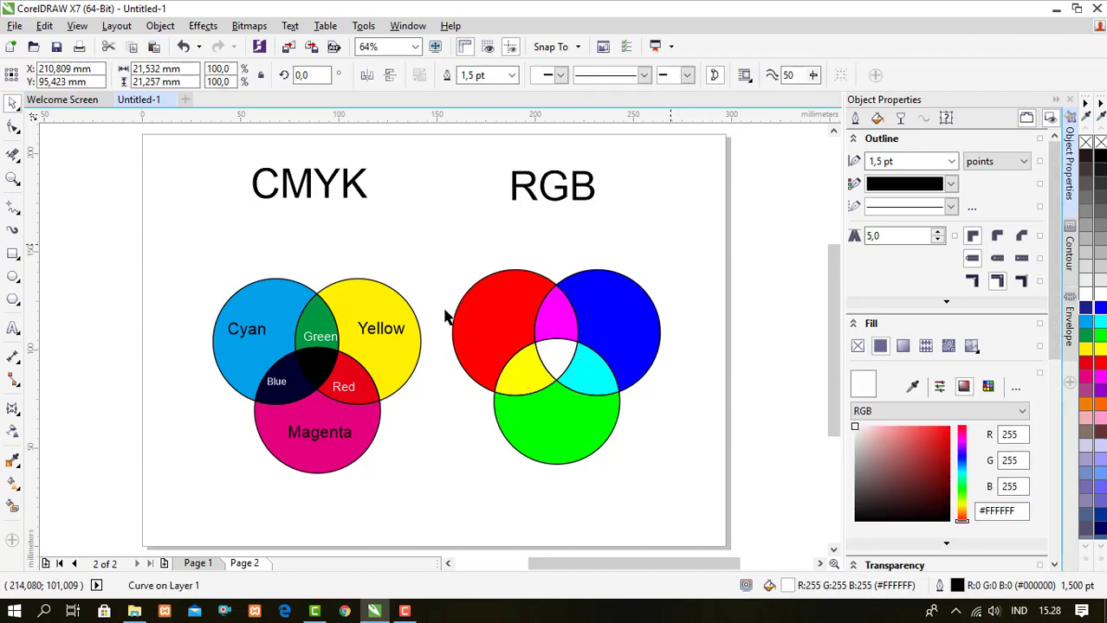
key(Escape)
Duplicate the CMYK diagram's Green label into the RGB diagram's green circle, enlarged to about 29.5 pt, and start reusing the Red label
click(325, 342)
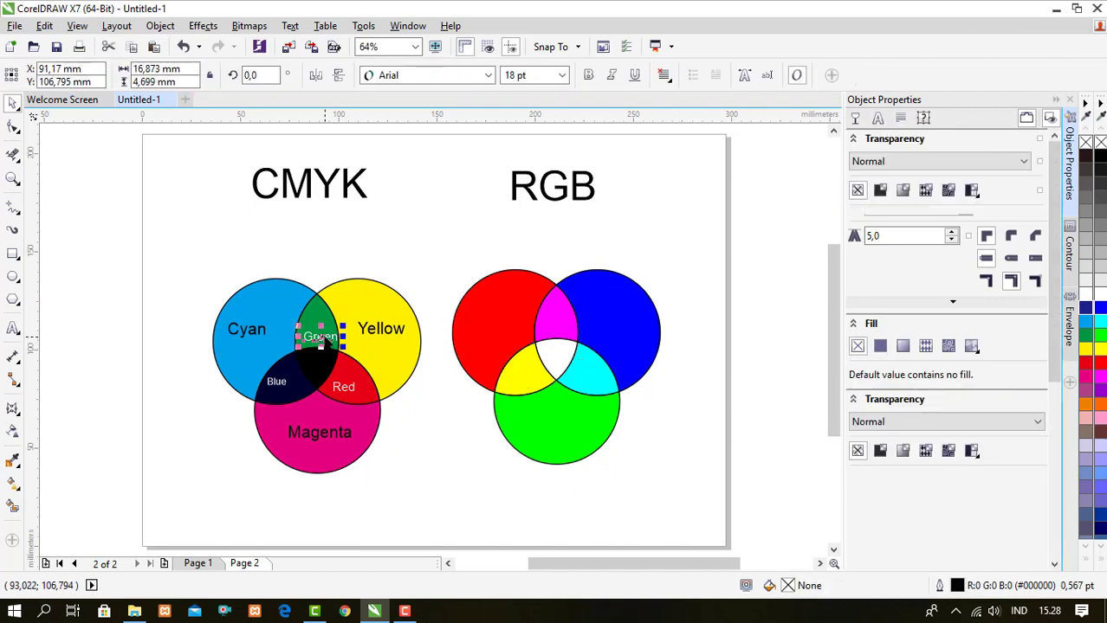
key(ctrl+d)
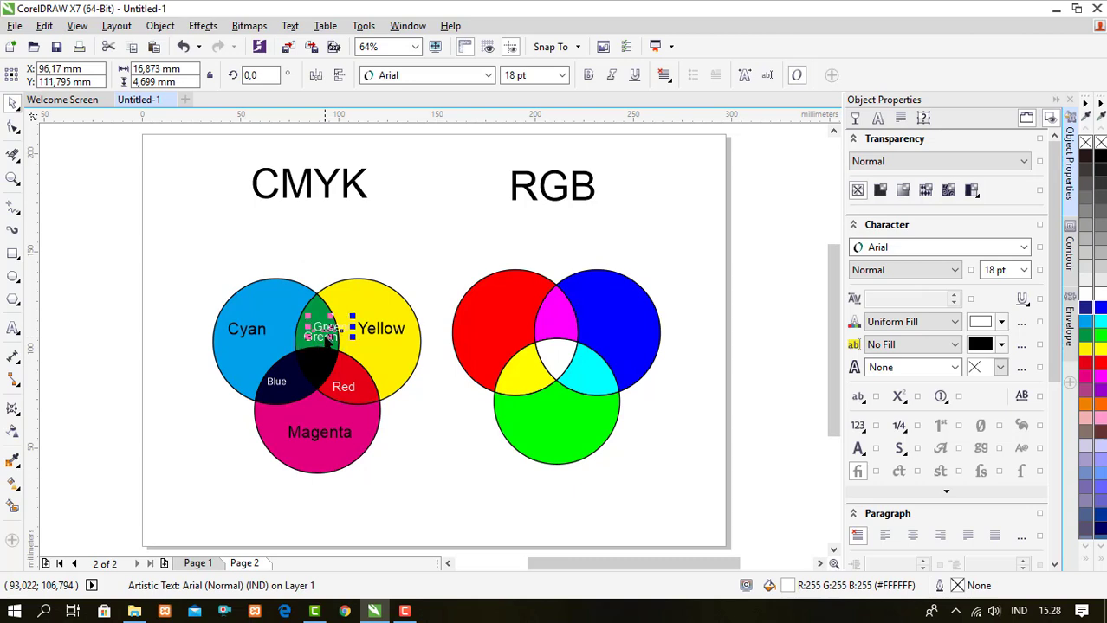
drag(350, 340, 501, 319)
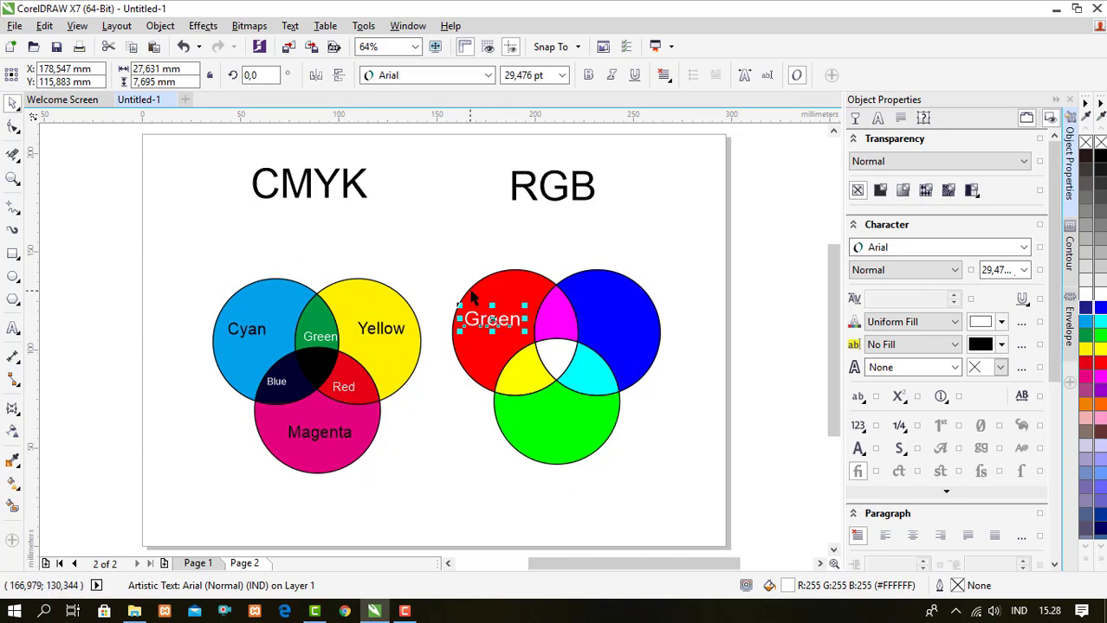
drag(479, 317, 539, 422)
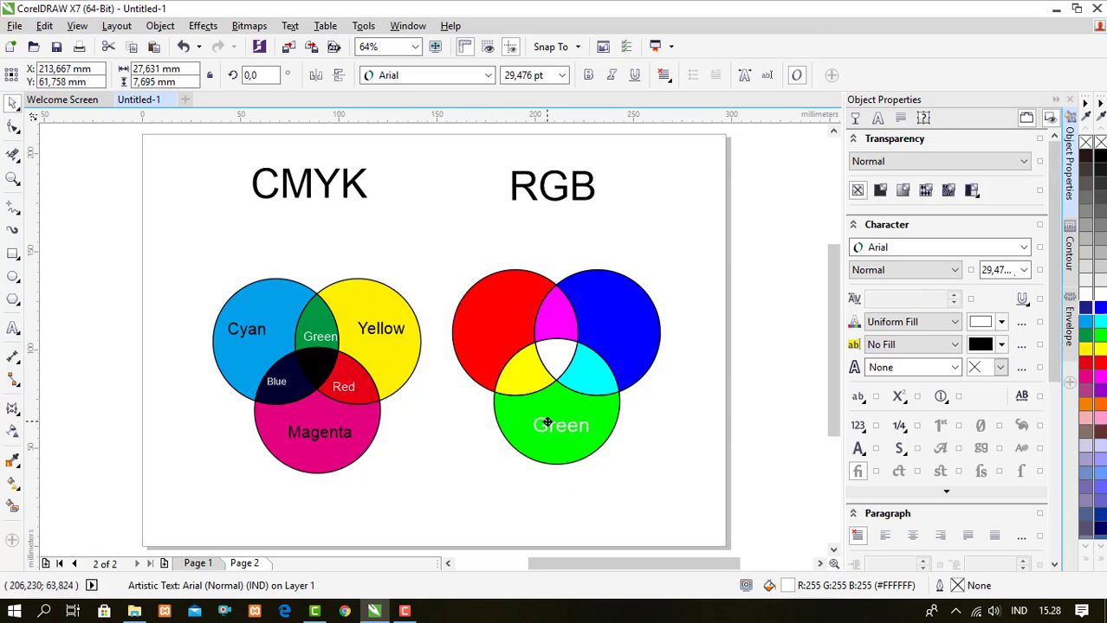
click(342, 389)
drag(342, 392, 342, 376)
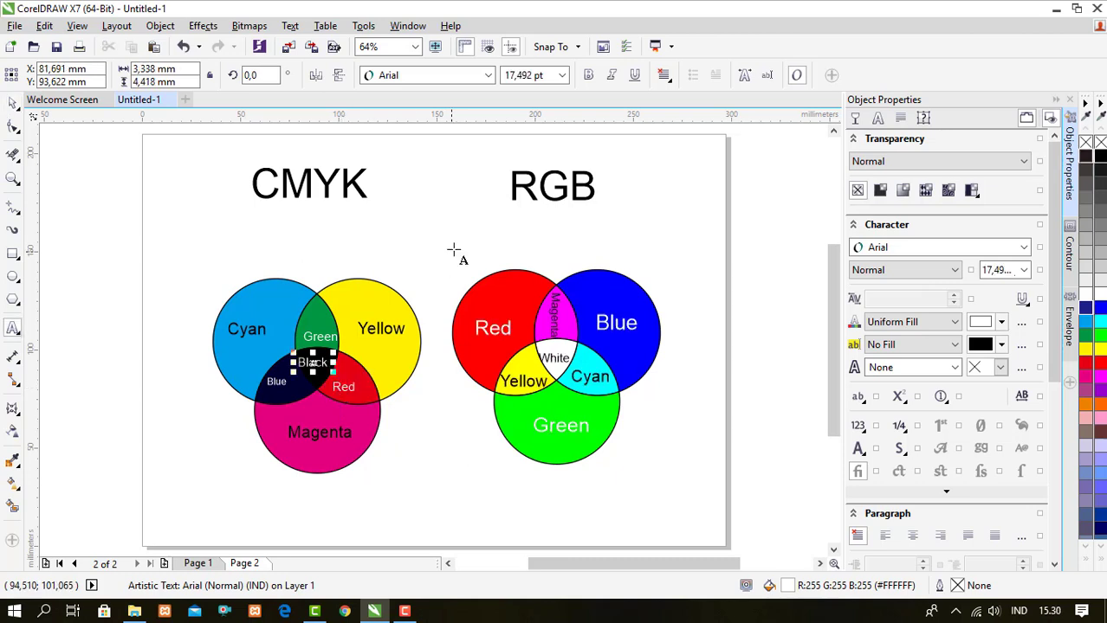
click(13, 103)
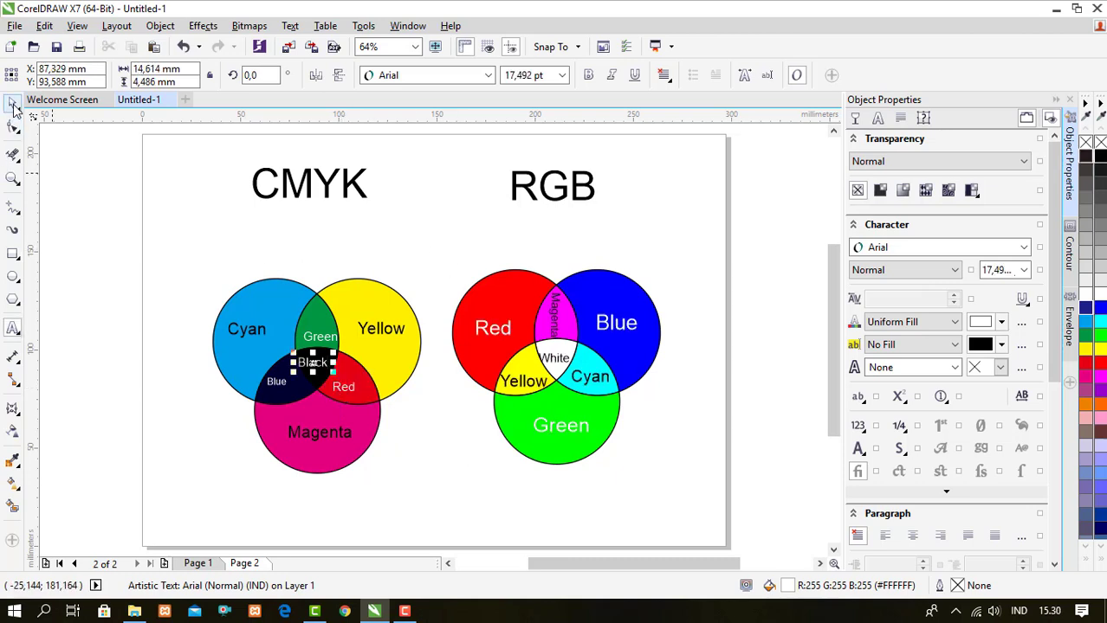
click(119, 254)
drag(152, 232, 697, 519)
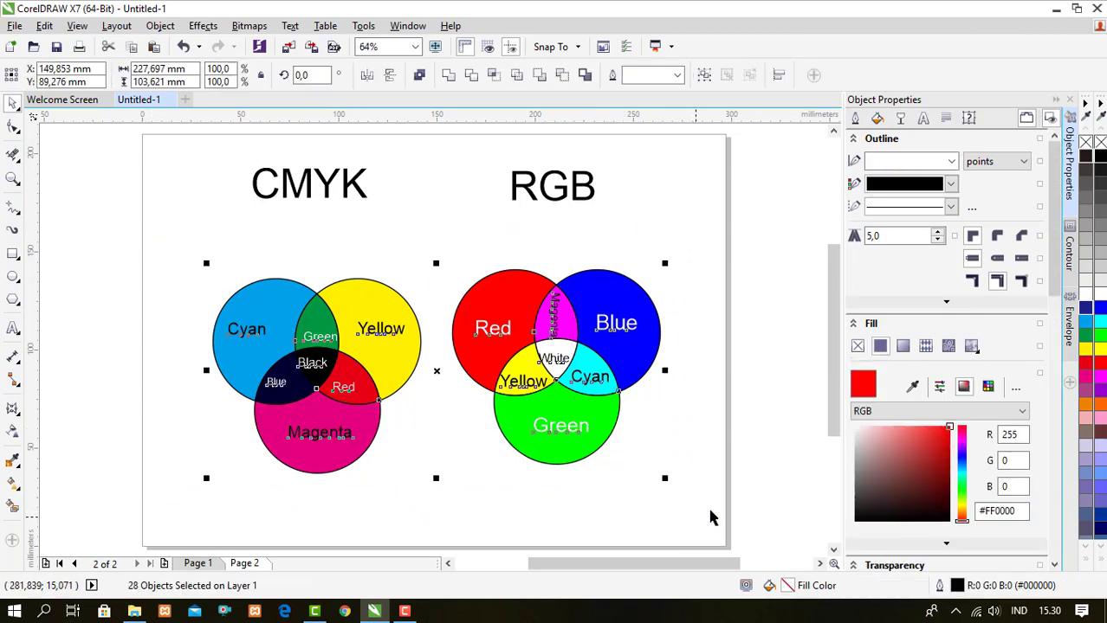
click(767, 481)
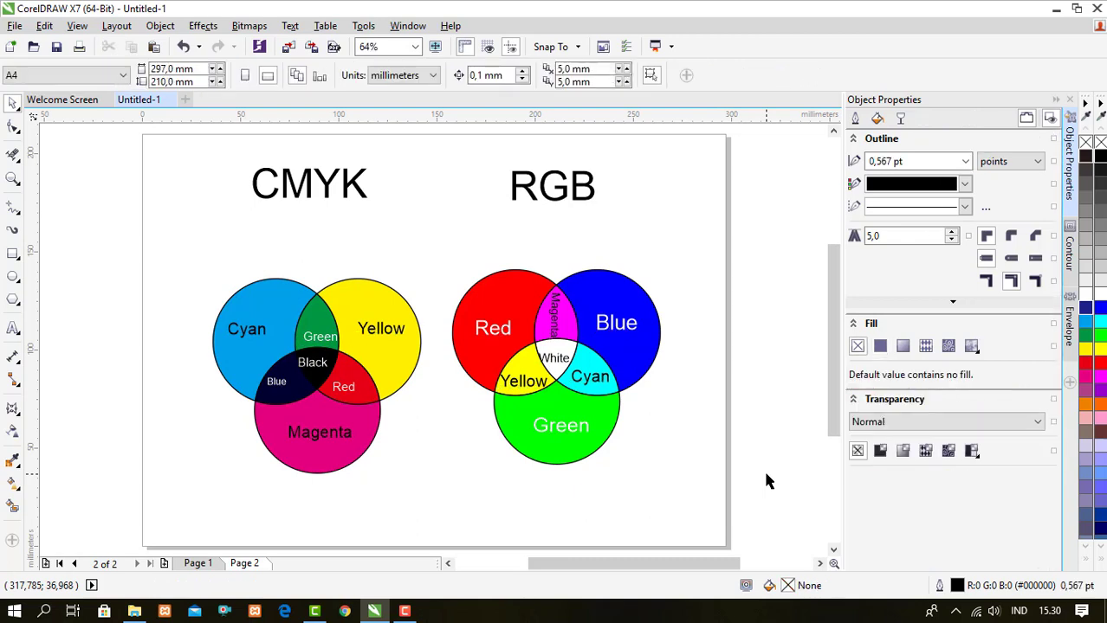
Add a third page and draw a small rectangle about 12 mm wide and 13 mm high near its left edge
click(164, 565)
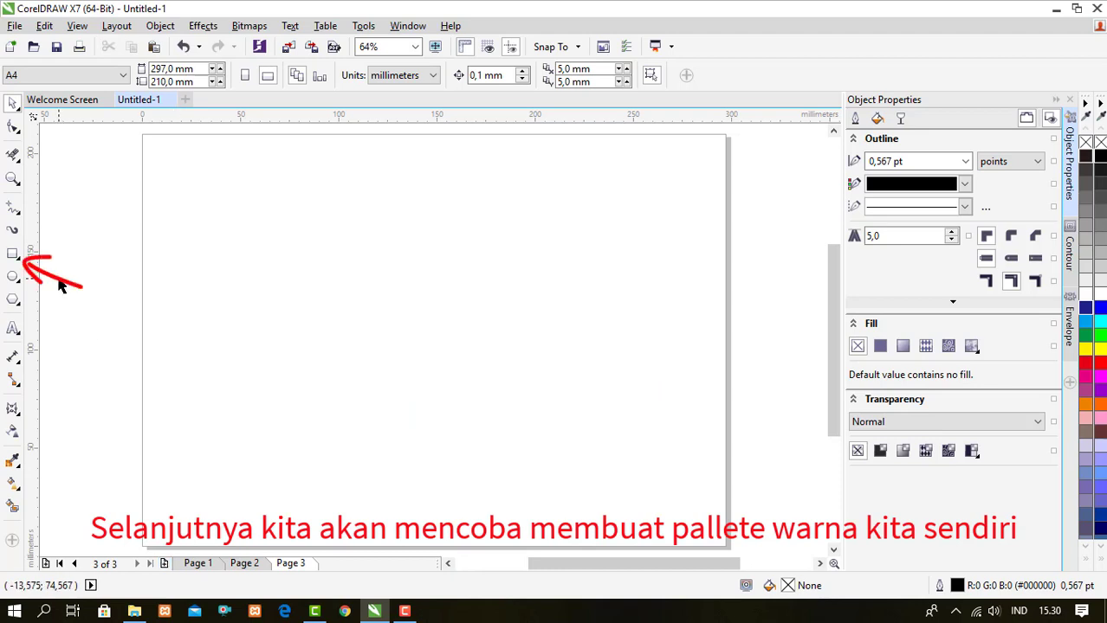
click(13, 254)
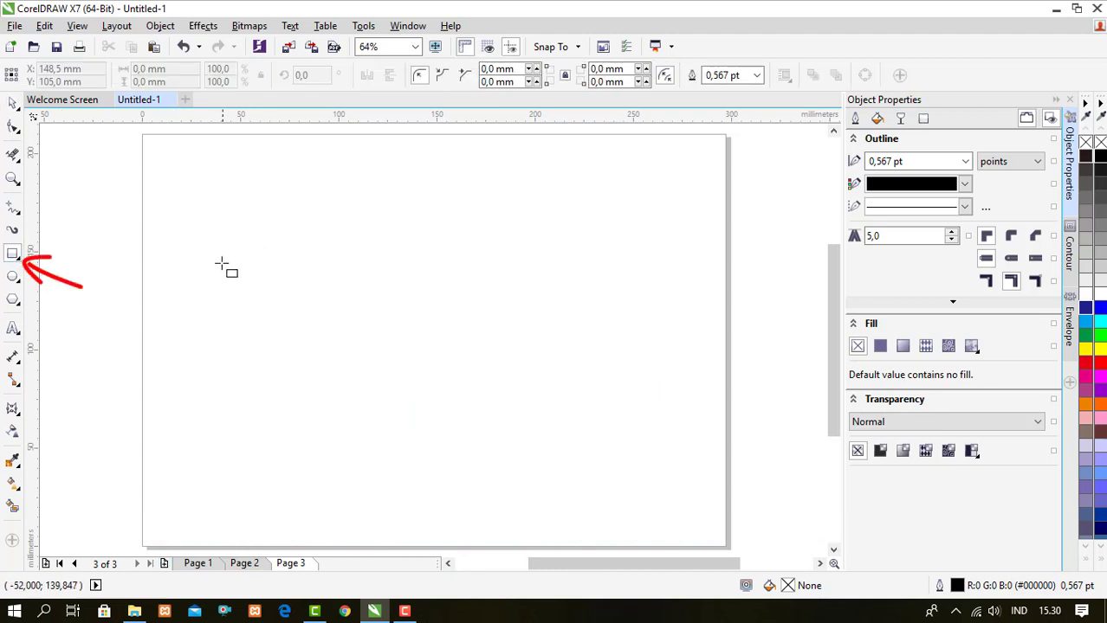
drag(187, 269, 211, 298)
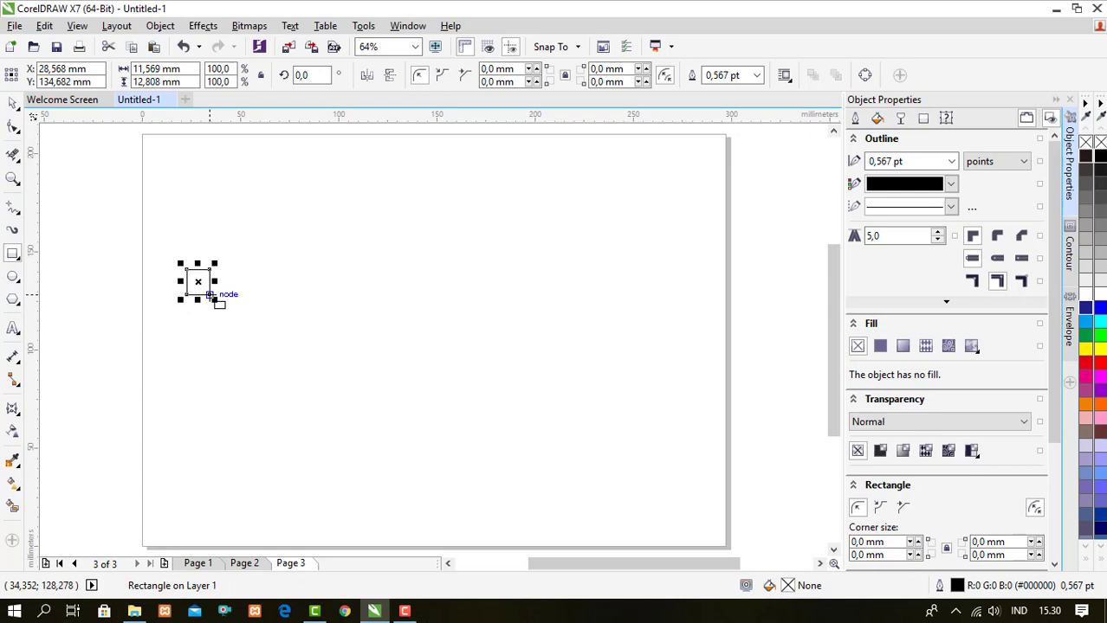
click(13, 102)
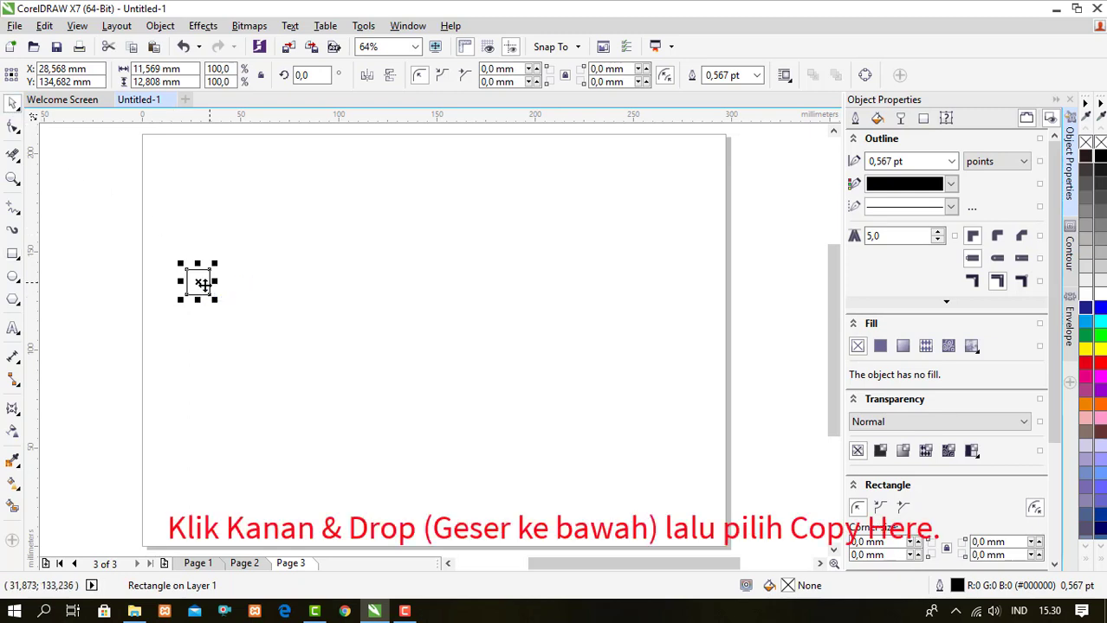
Copy the rectangle directly beneath itself, repeat the copy until eight rectangles form a column, and align their right edges
drag(206, 284, 207, 307)
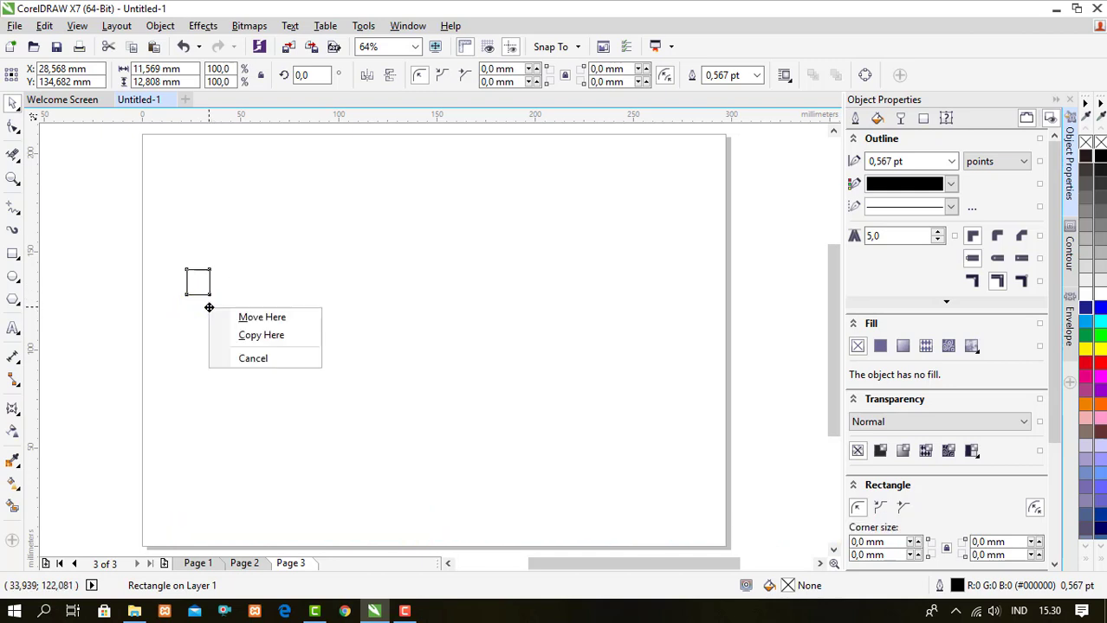
click(256, 336)
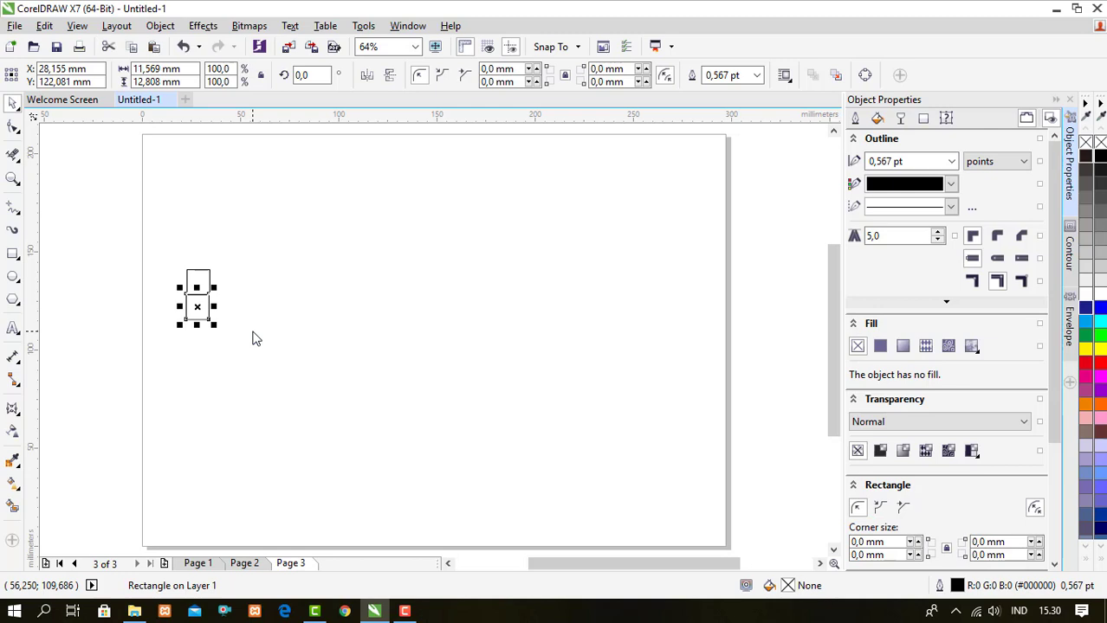
key(ctrl+r)
key(ctrl+r)
key(ctrl+r)
key(ctrl+r)
key(ctrl+r)
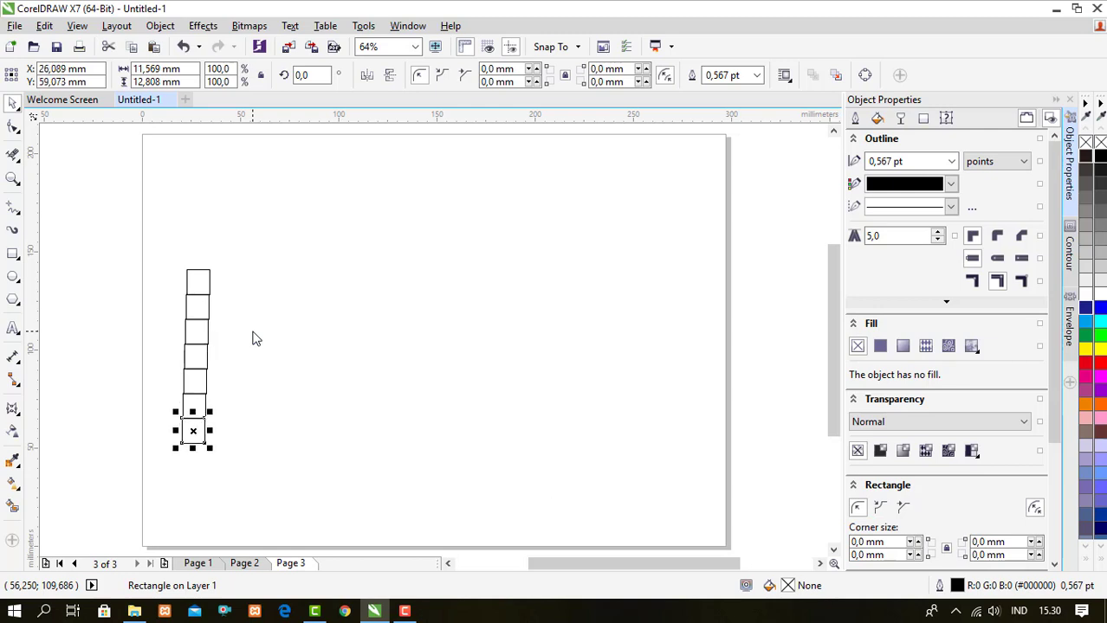
key(ctrl+r)
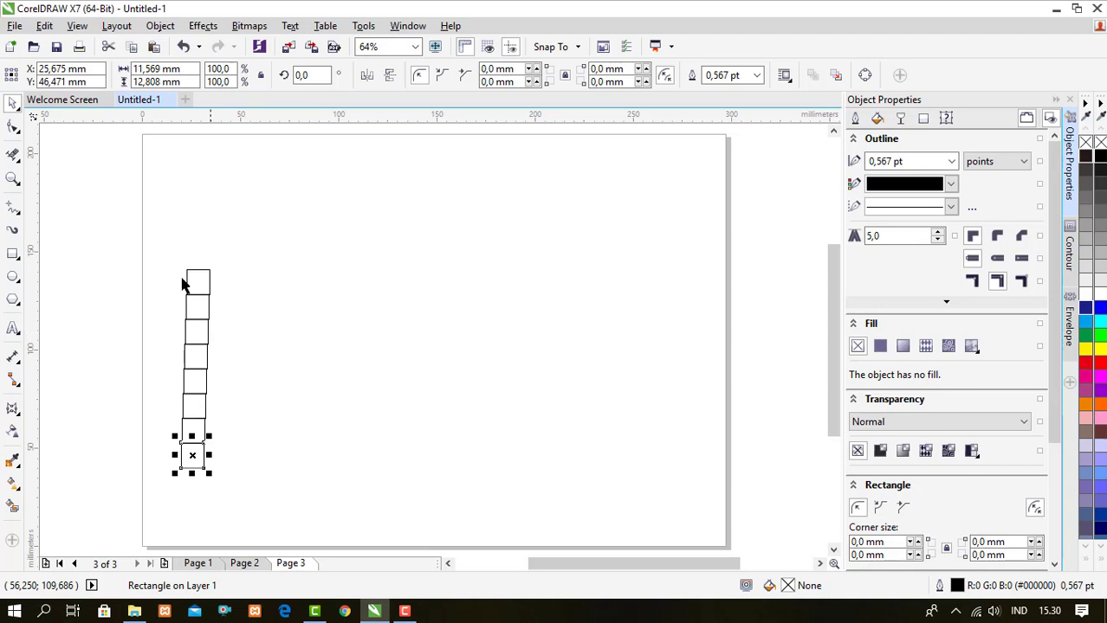
drag(151, 232, 284, 495)
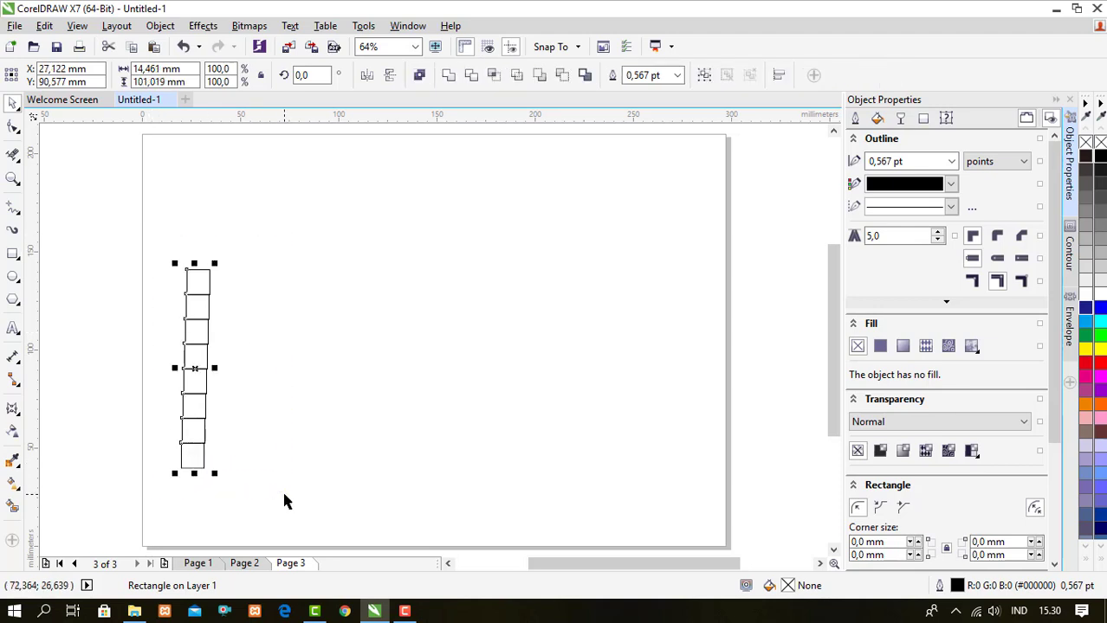
key(r)
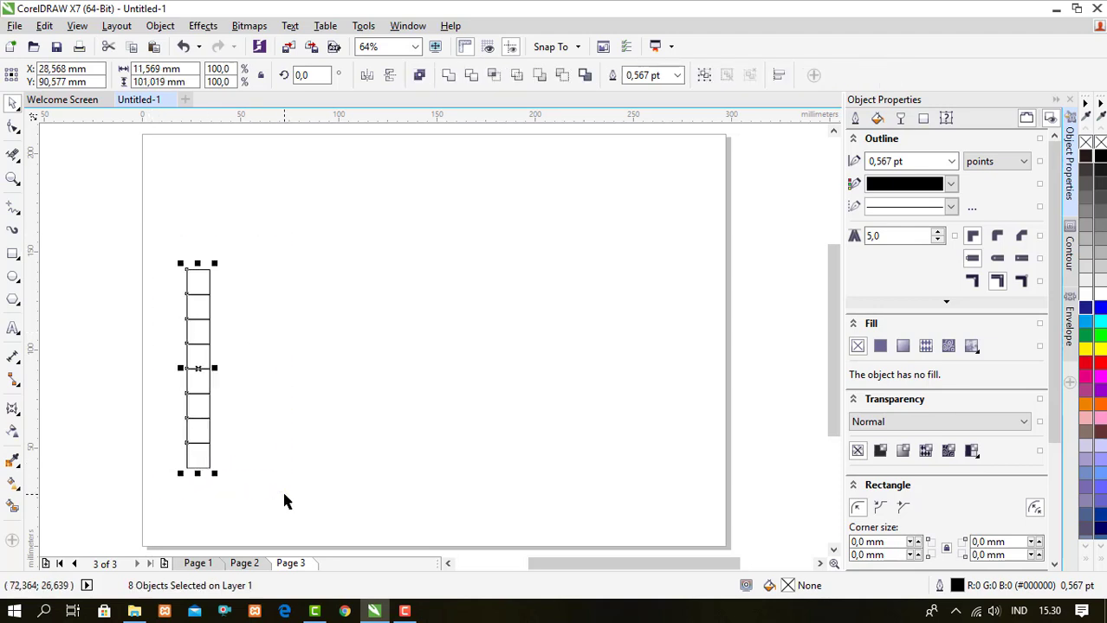
Move the whole column of eight rectangles to the right part of the page, about 240 mm from the page's left edge
click(292, 380)
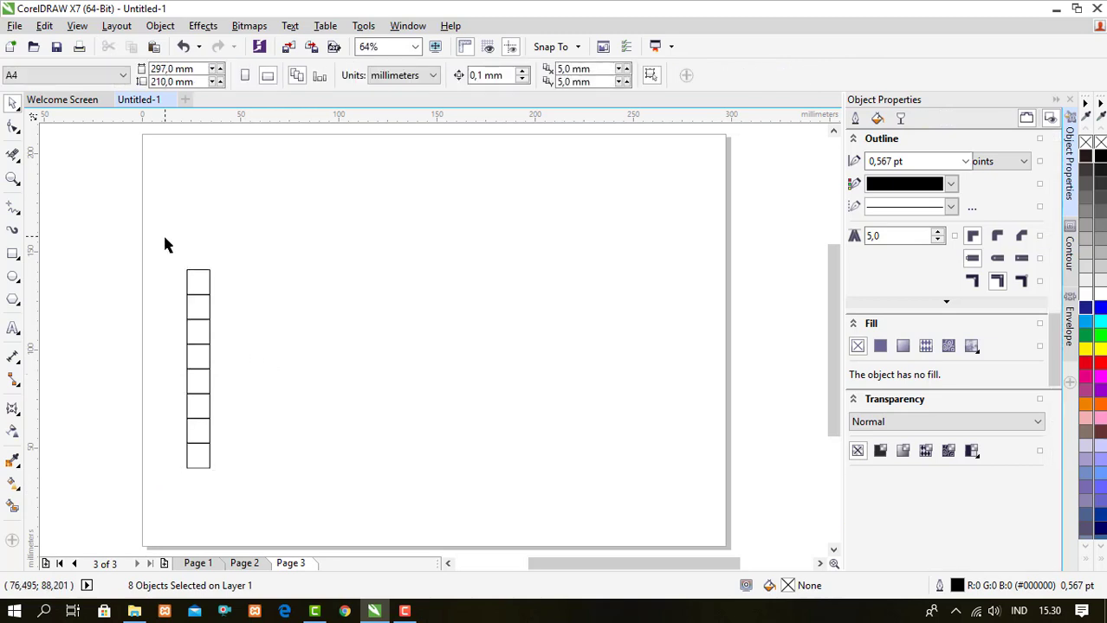
drag(163, 235, 282, 511)
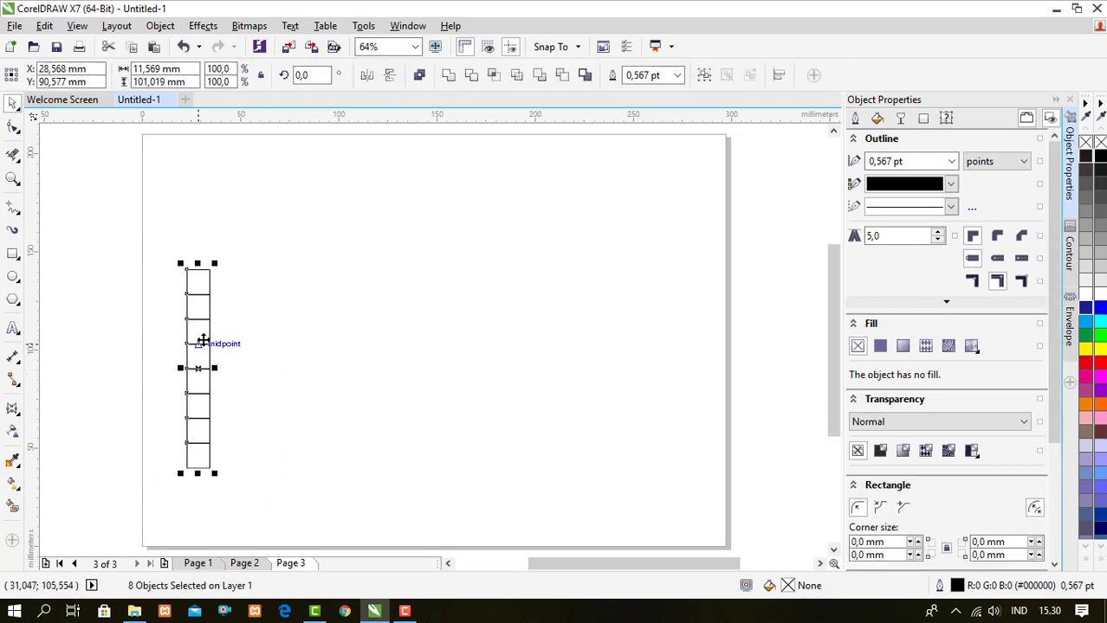
drag(199, 344, 619, 288)
click(512, 274)
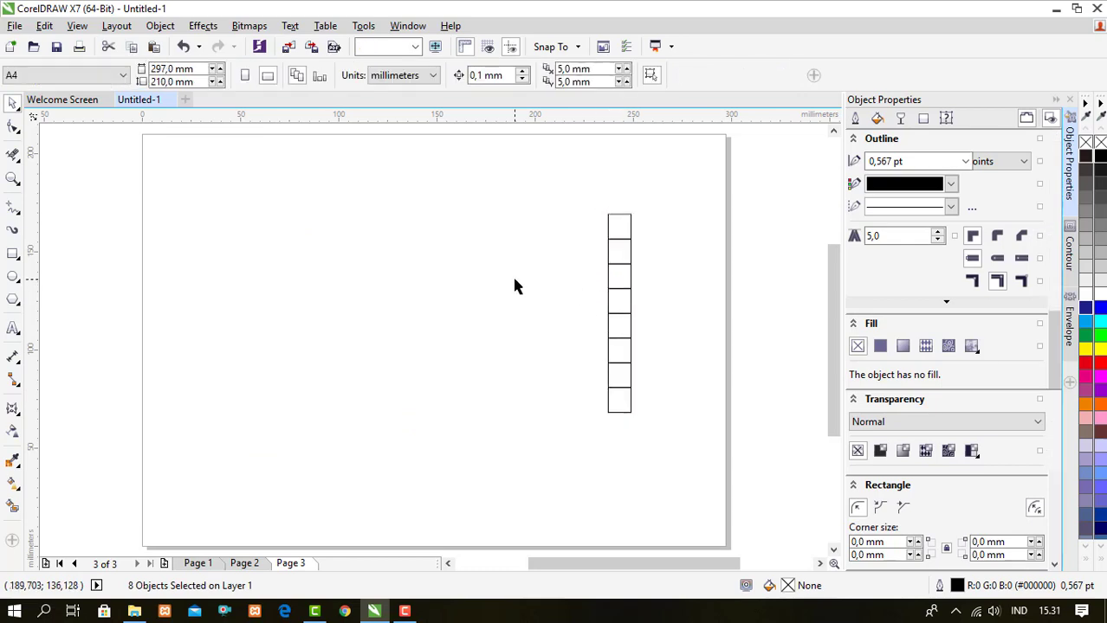
Bring the "mockup casing" image from the SMK AL-MUHSININ folder in File Explorer onto page 3, left of the rectangle column
click(134, 611)
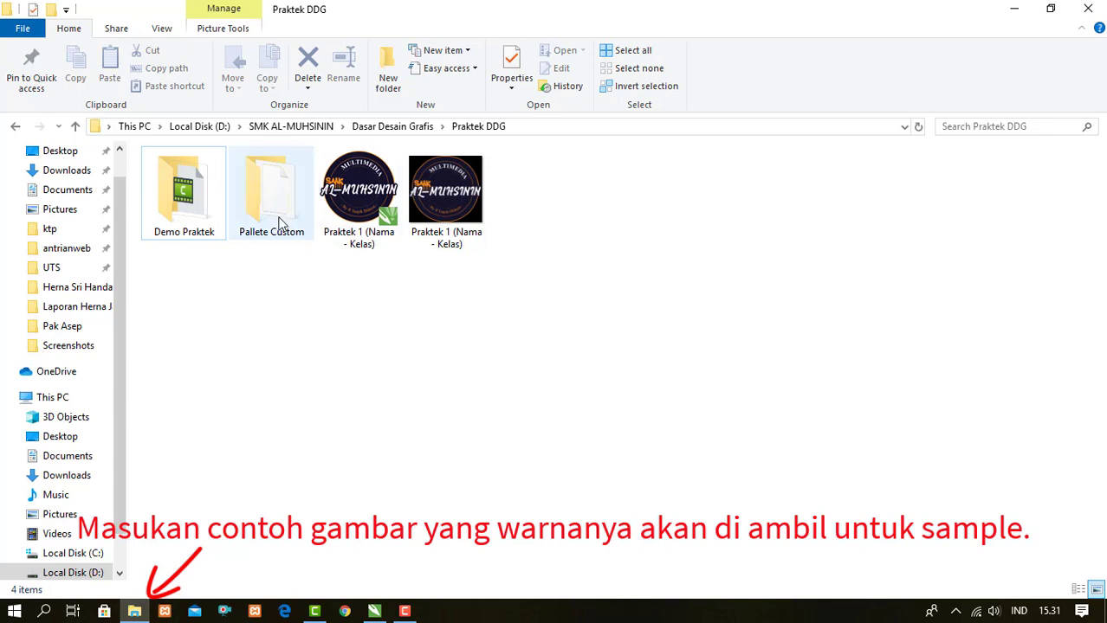
click(407, 127)
click(301, 127)
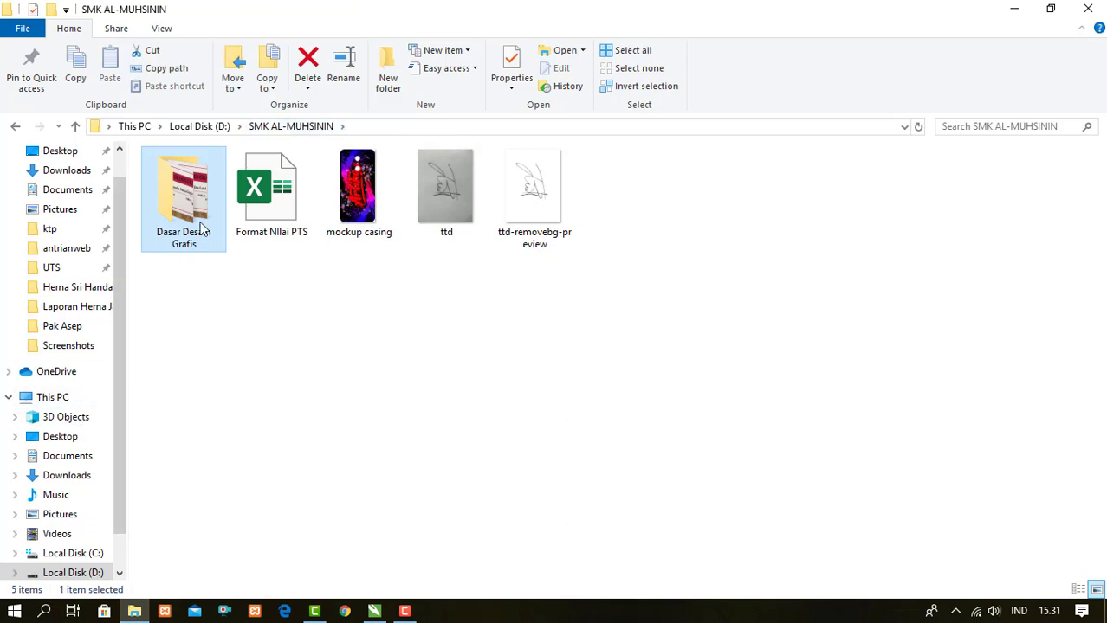
click(360, 197)
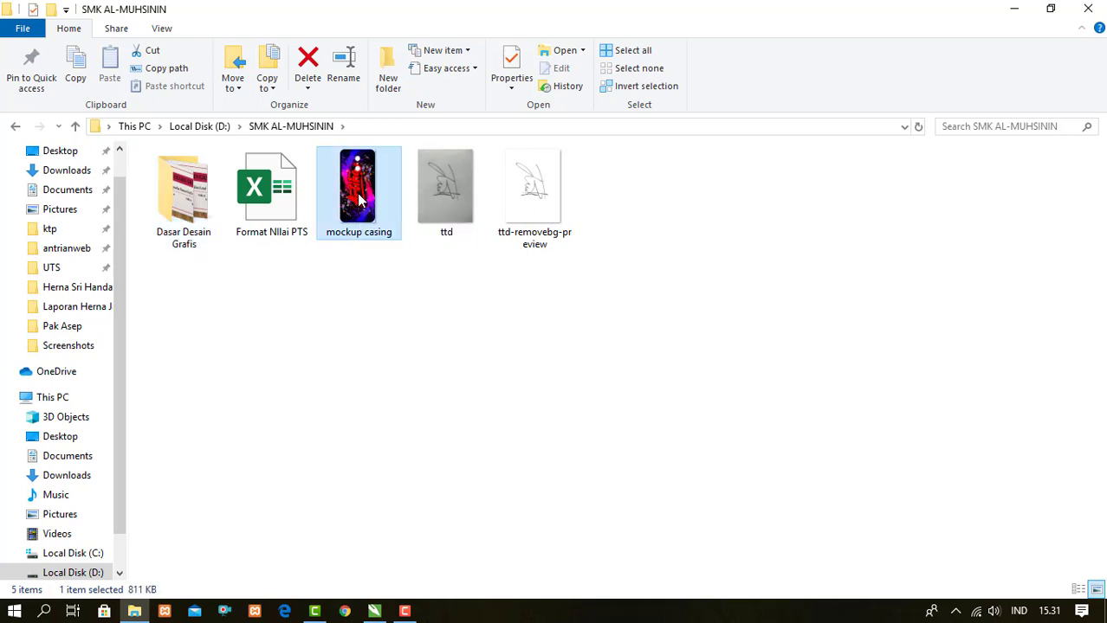
drag(360, 189, 357, 318)
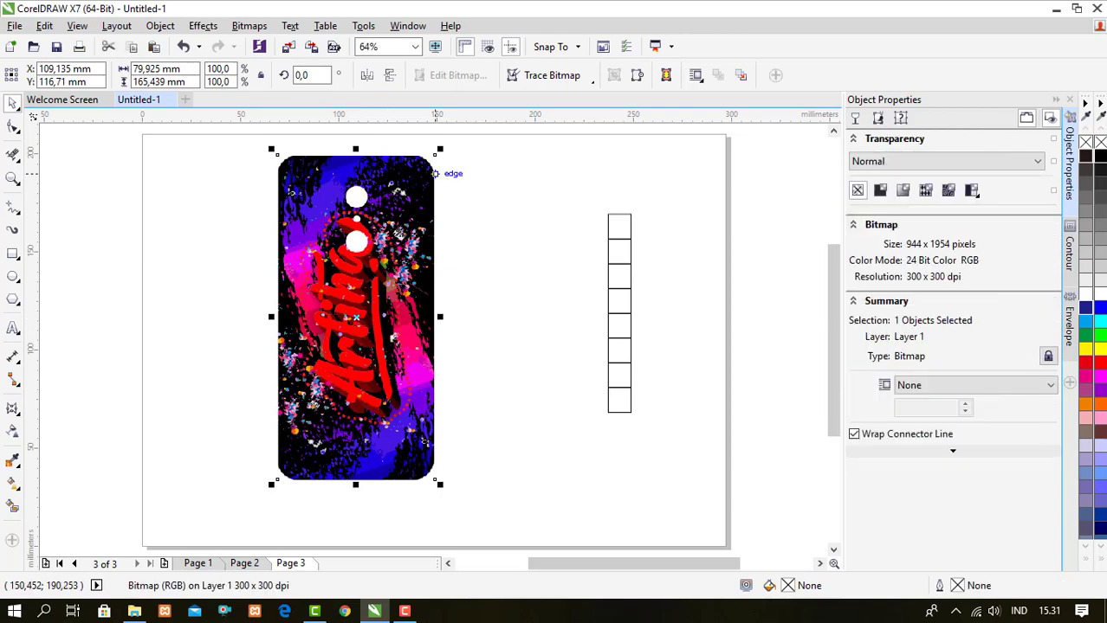
Rotate the phone-case image to about 270° so that it lies horizontally, and deselect it
click(431, 165)
drag(441, 150, 554, 414)
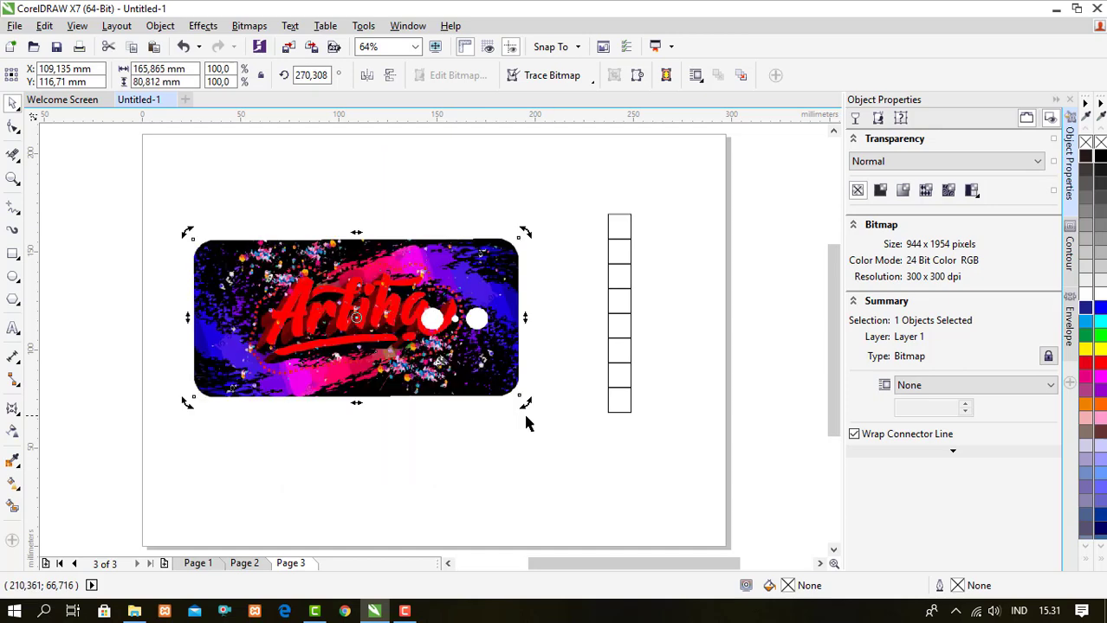
click(555, 372)
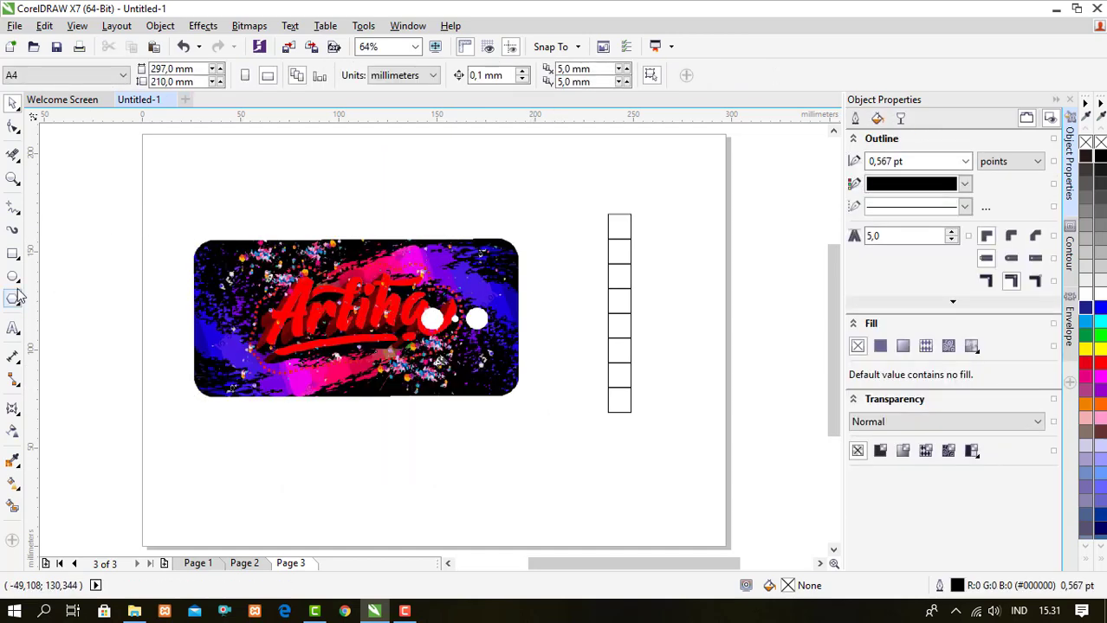
Sample the red of the image's lettering with the Color Eyedropper and fill the topmost rectangle with it
key(z)
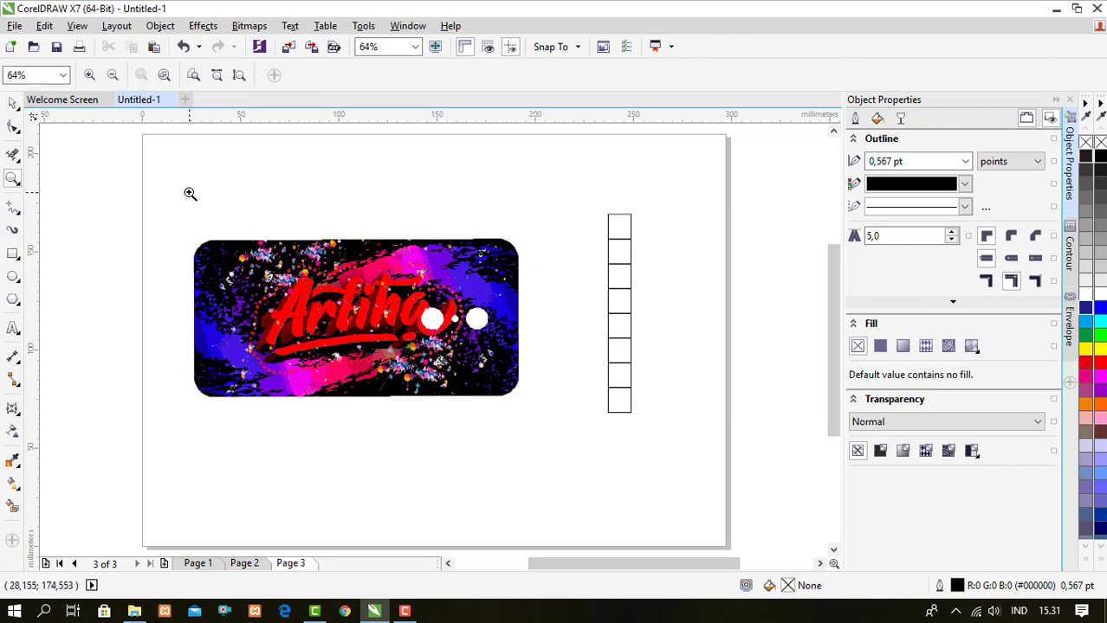
drag(185, 191, 673, 444)
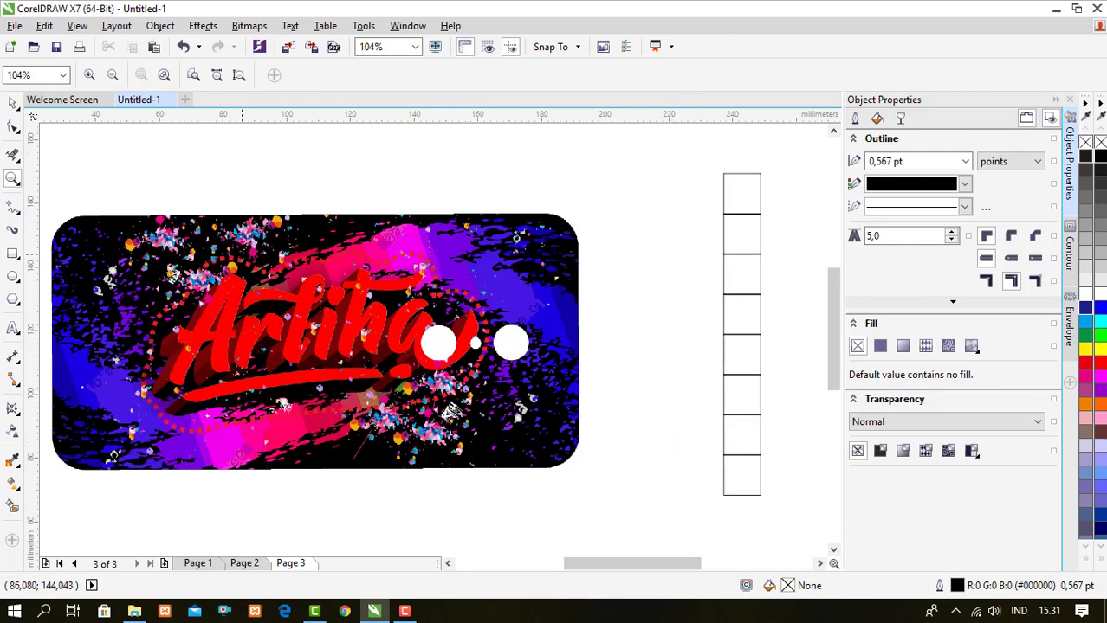
click(15, 104)
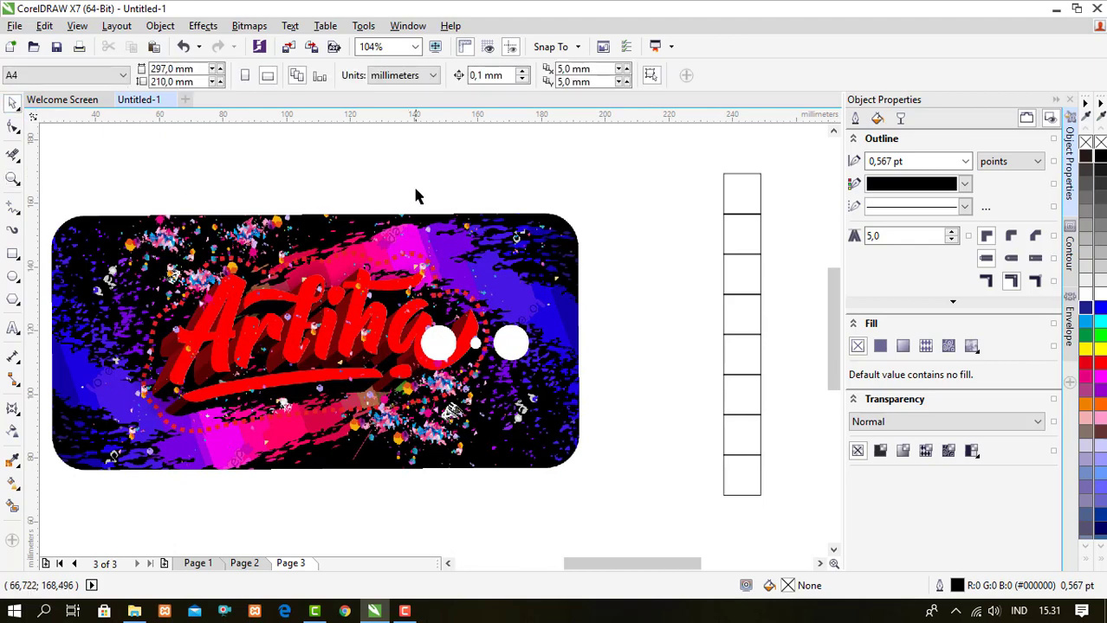
click(14, 463)
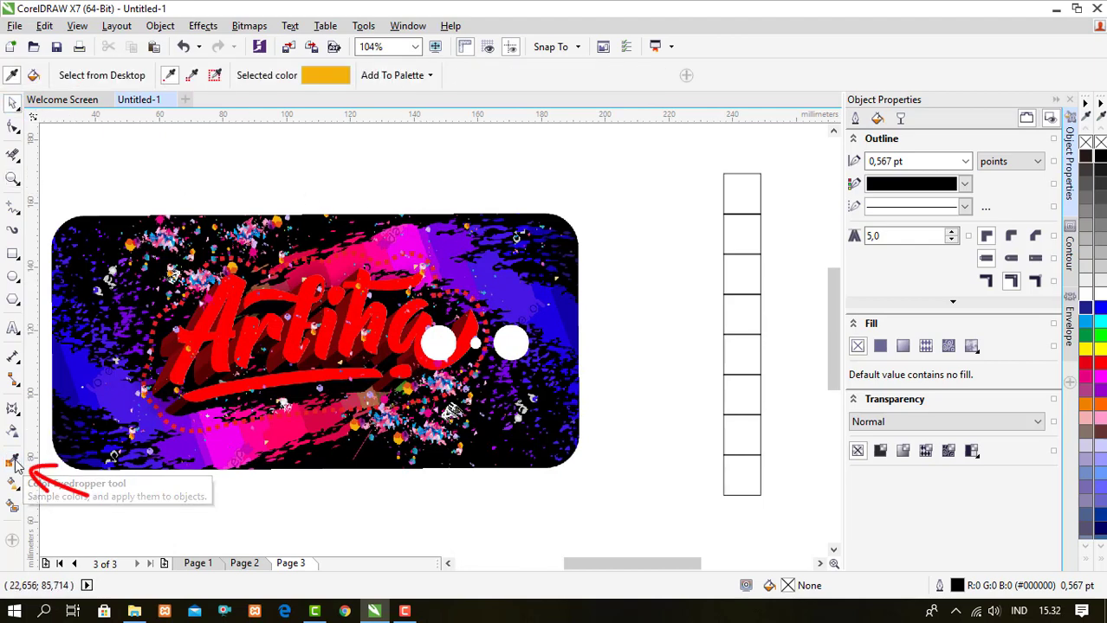
click(228, 326)
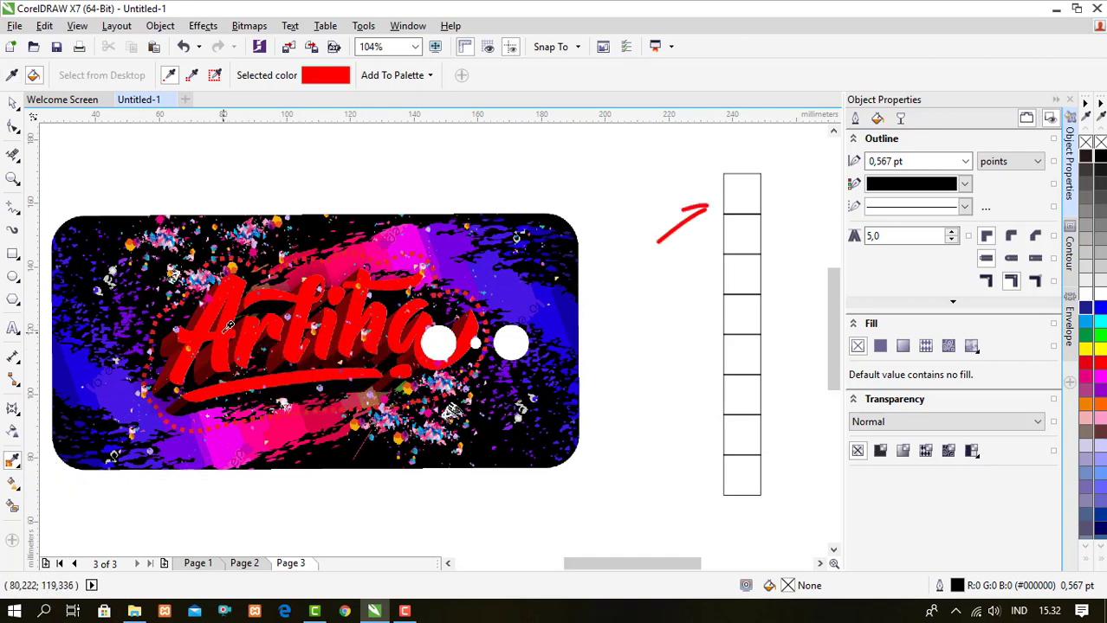
click(734, 191)
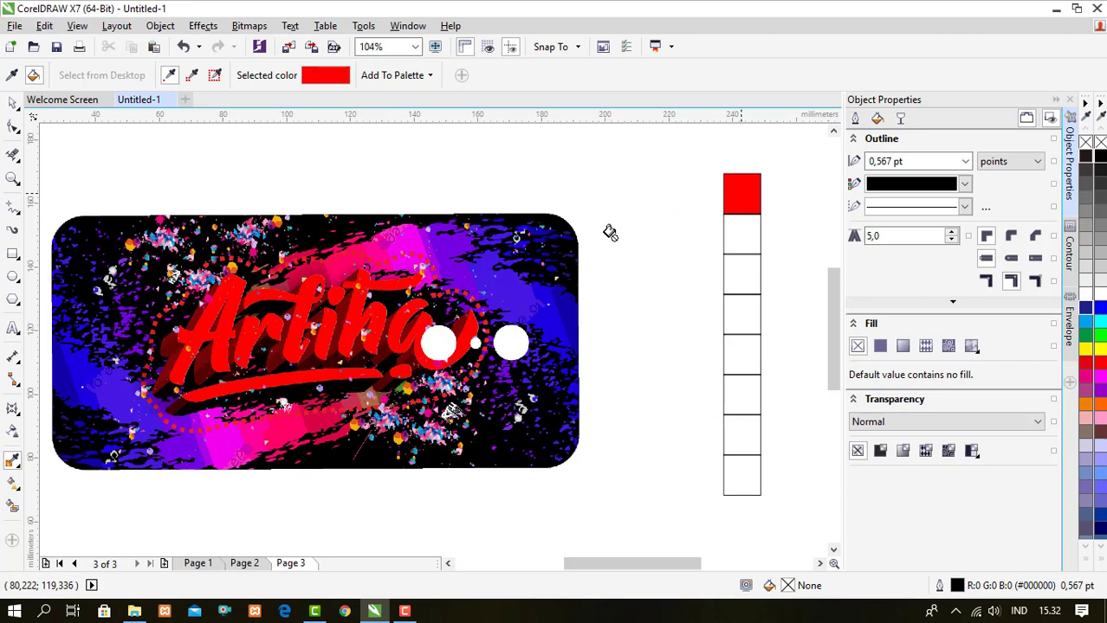
Fill the second rectangle with the black (#030000) and the third with the orange-yellow sampled from the image
click(171, 76)
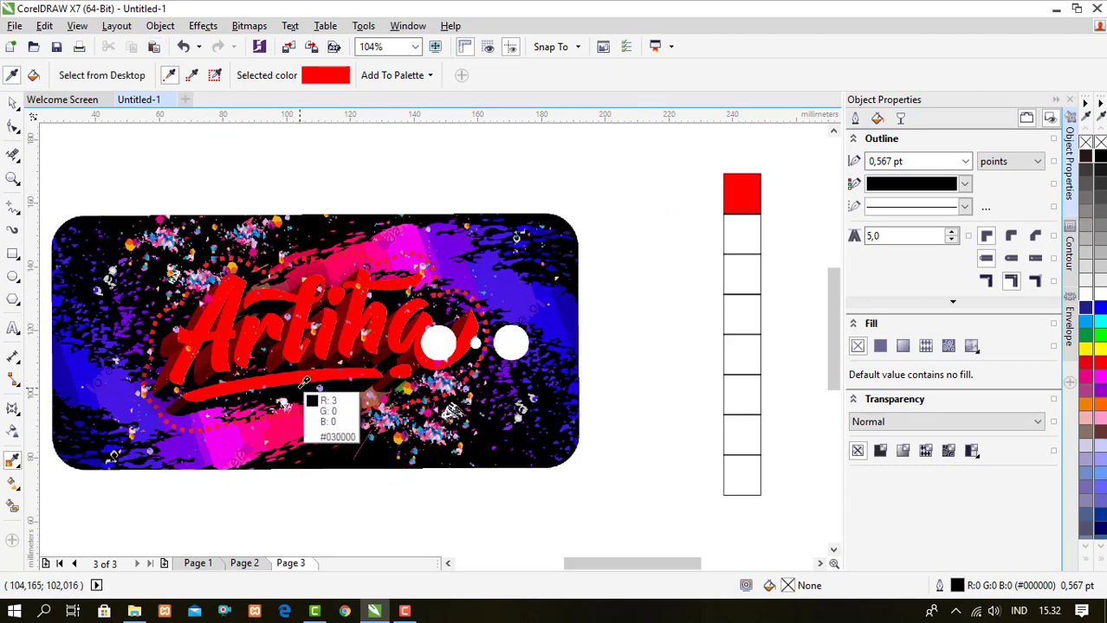
click(303, 382)
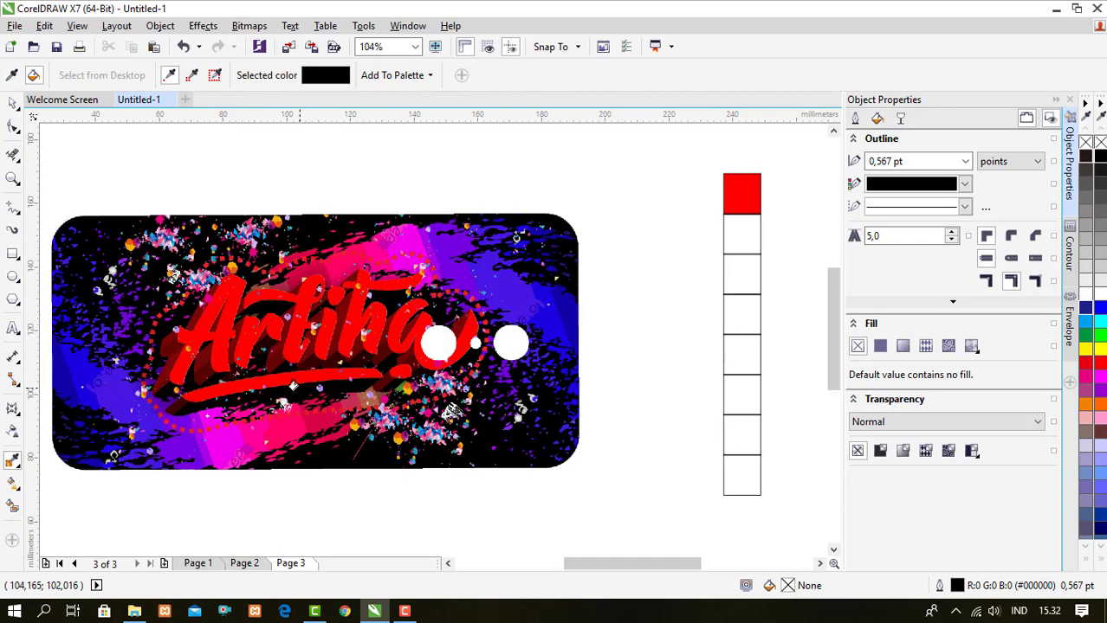
click(742, 236)
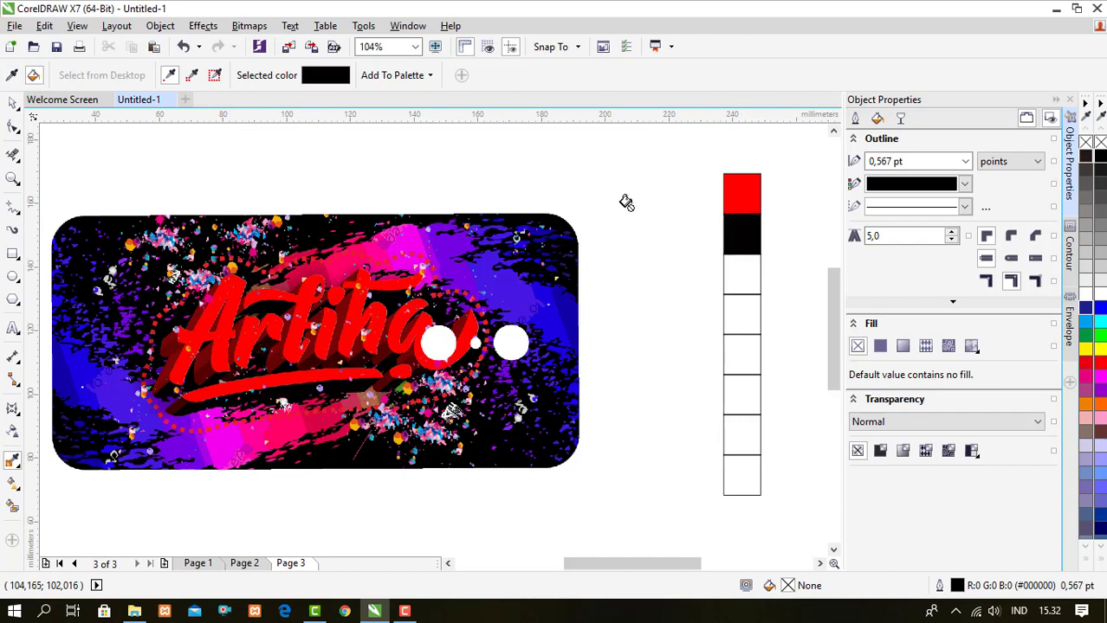
click(172, 77)
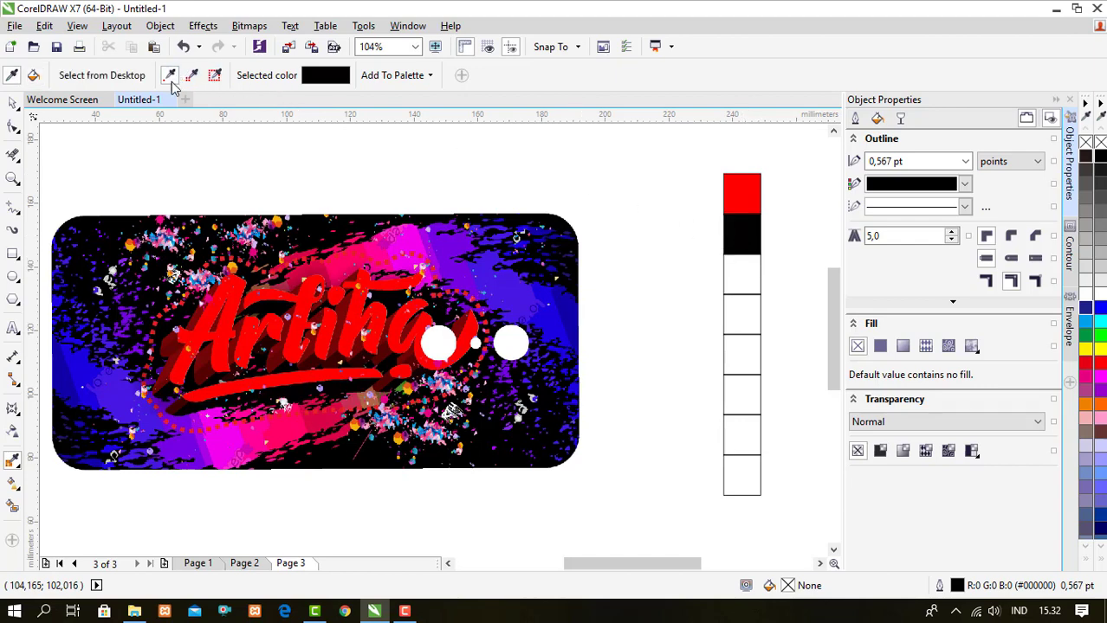
click(131, 243)
click(736, 277)
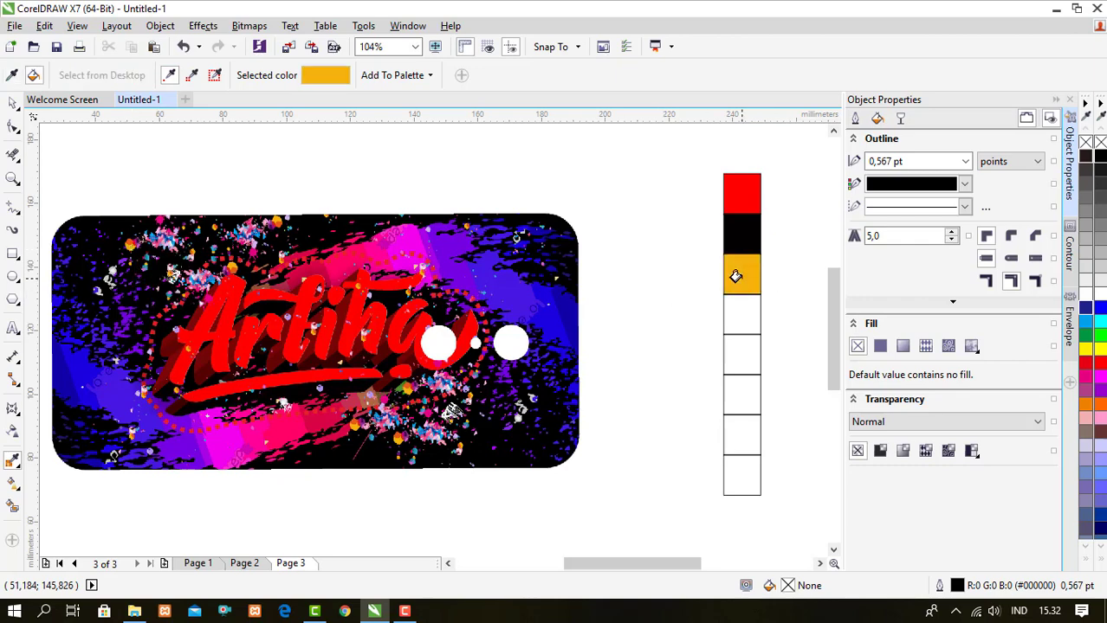
click(172, 76)
click(511, 333)
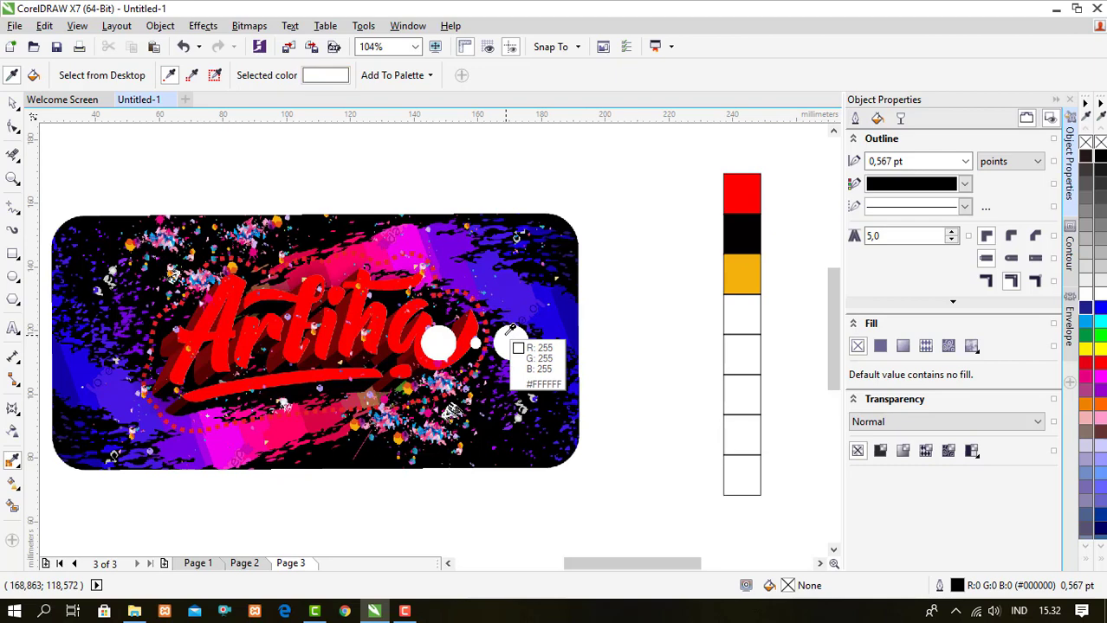
click(509, 335)
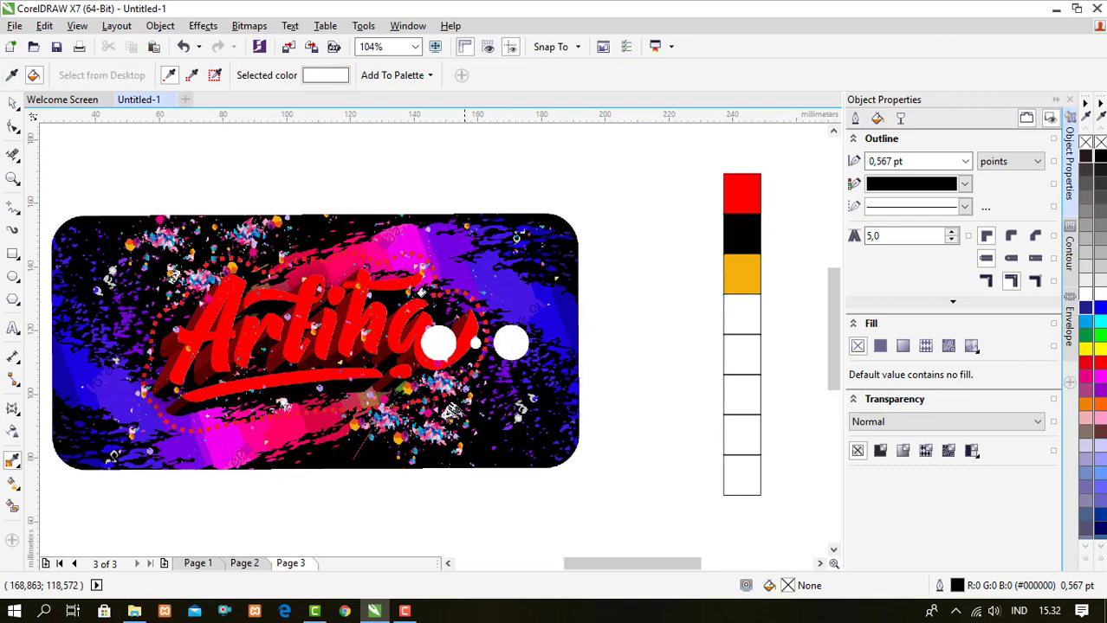
Fill the fourth rectangle with the violet-blue and the fifth with the dark blue sampled from the image's left side
click(173, 77)
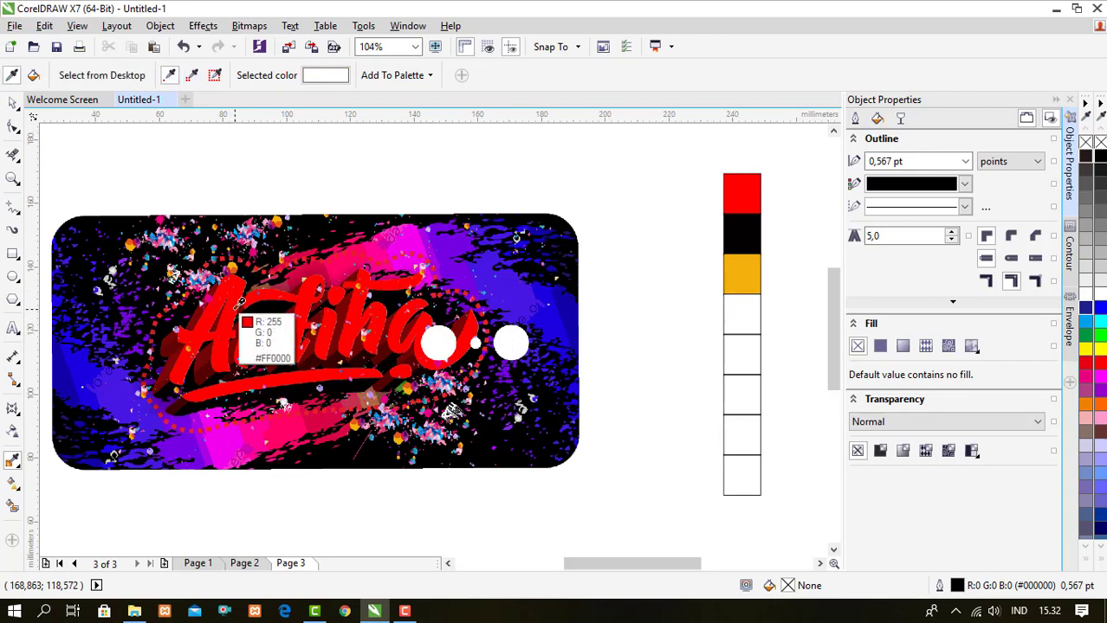
click(118, 379)
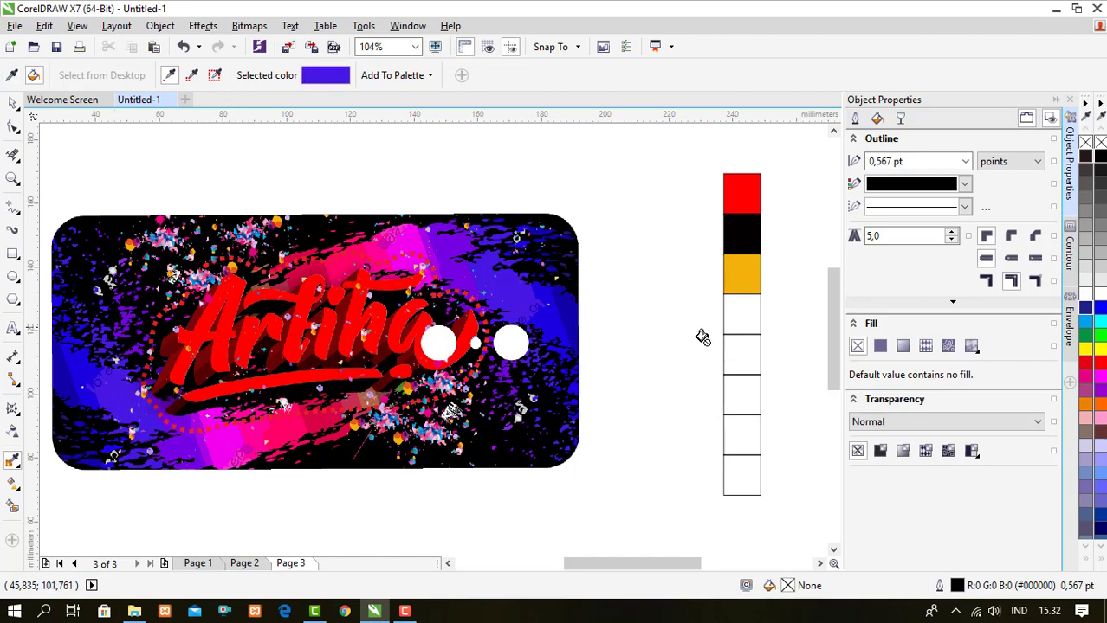
click(731, 316)
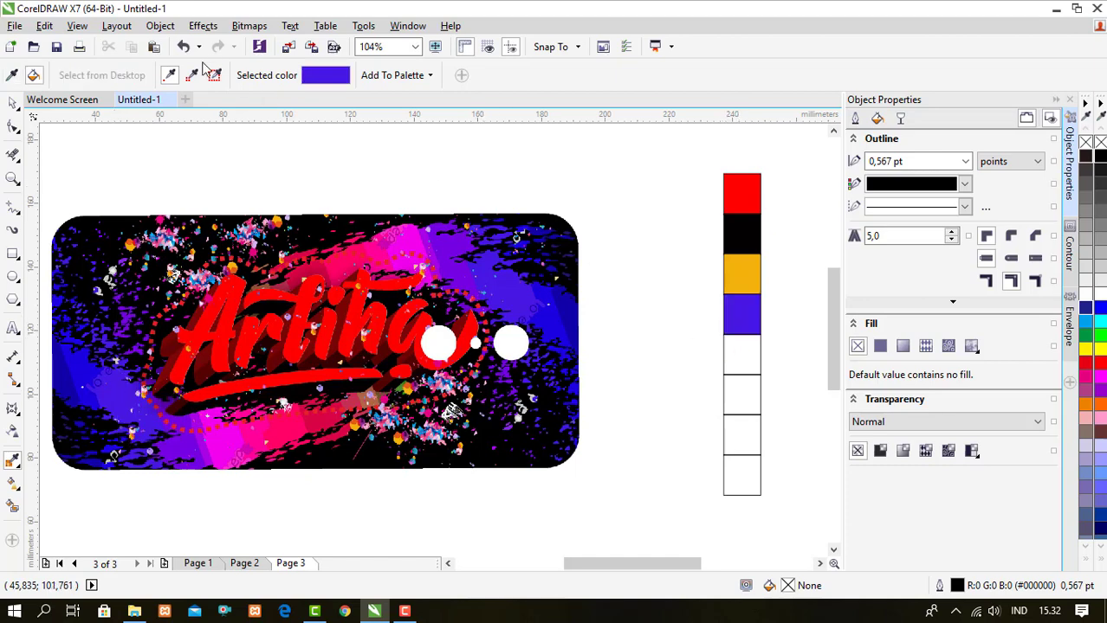
click(171, 77)
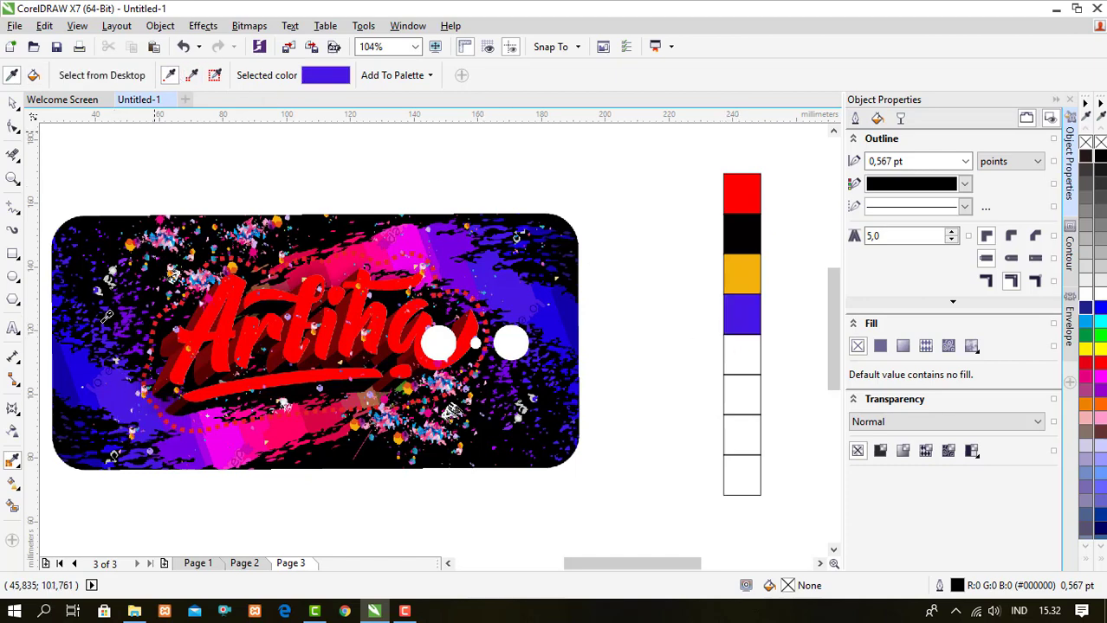
click(64, 368)
click(735, 353)
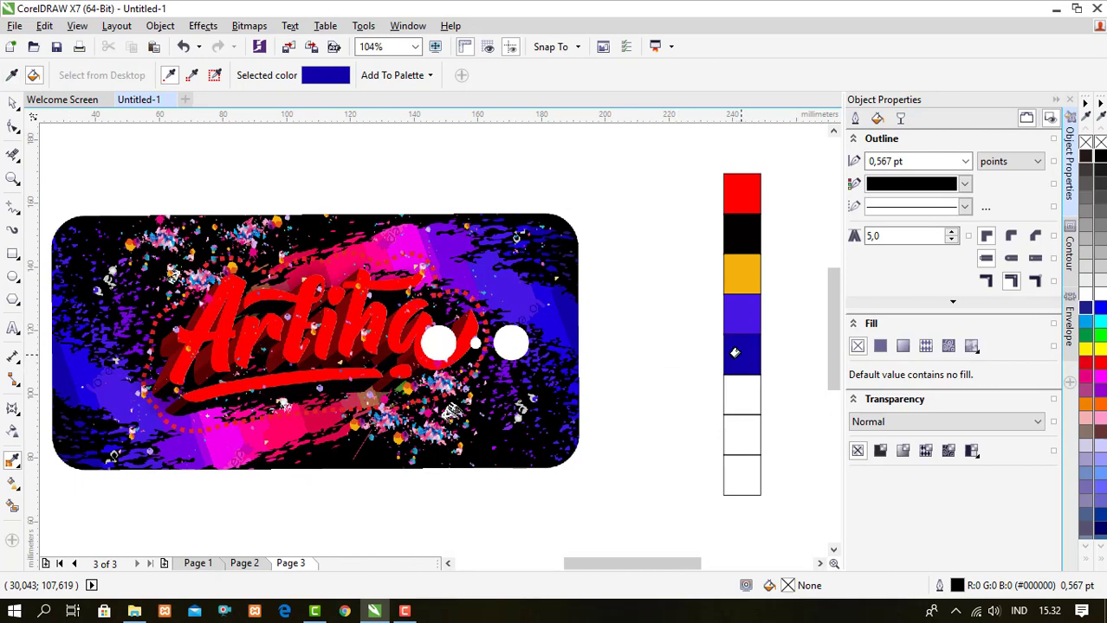
Fill the sixth rectangle with the light blue and the seventh with the bright pink sampled from the image's paint splatters
click(171, 77)
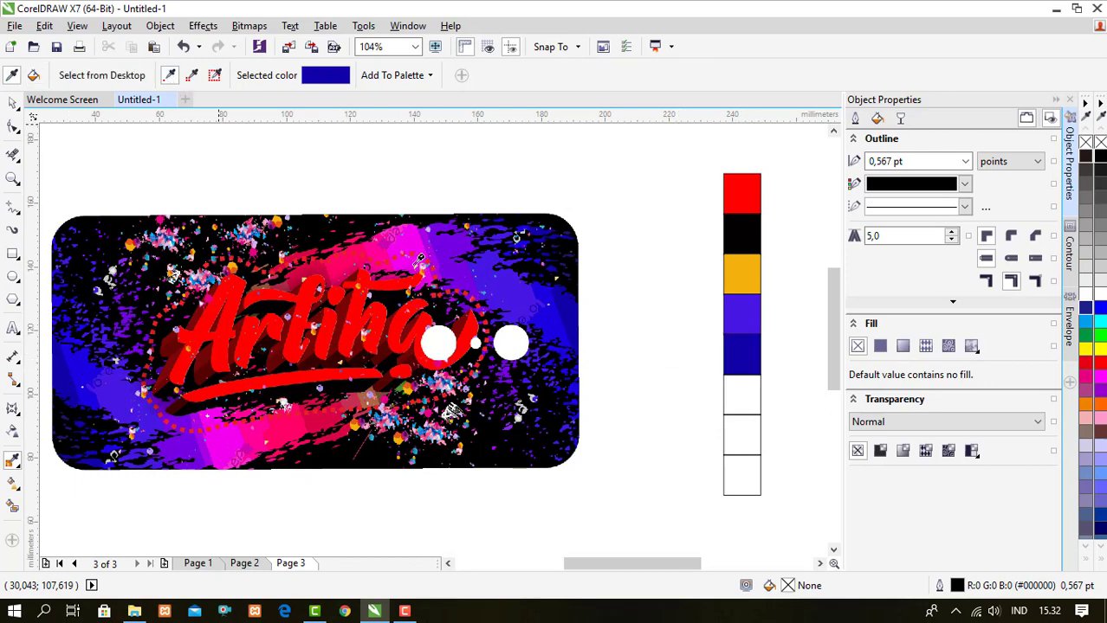
click(396, 418)
click(737, 397)
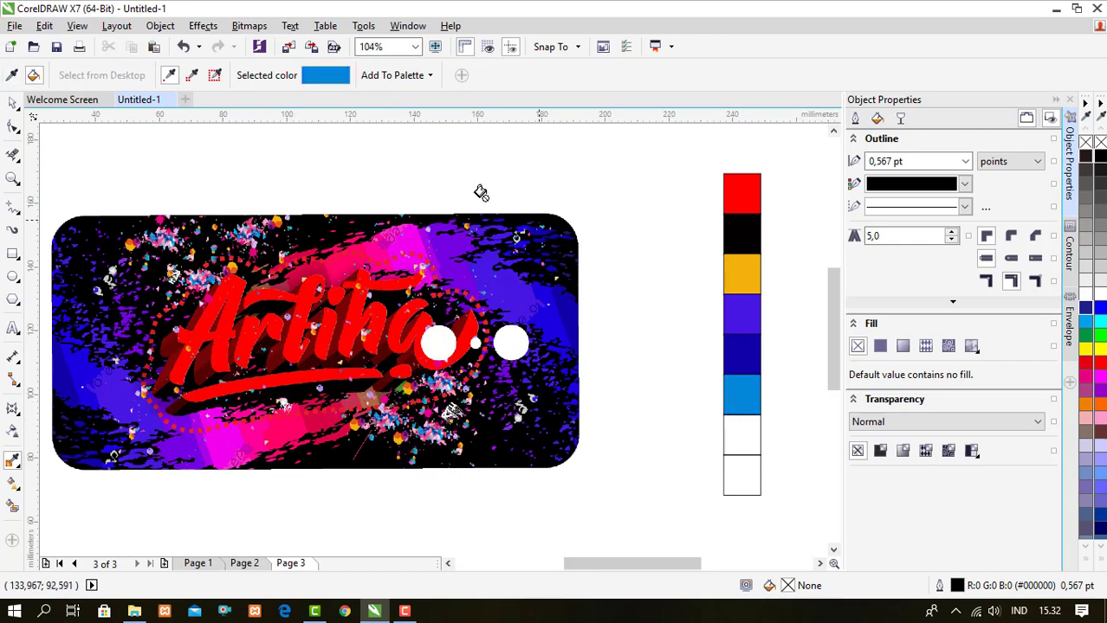
click(170, 76)
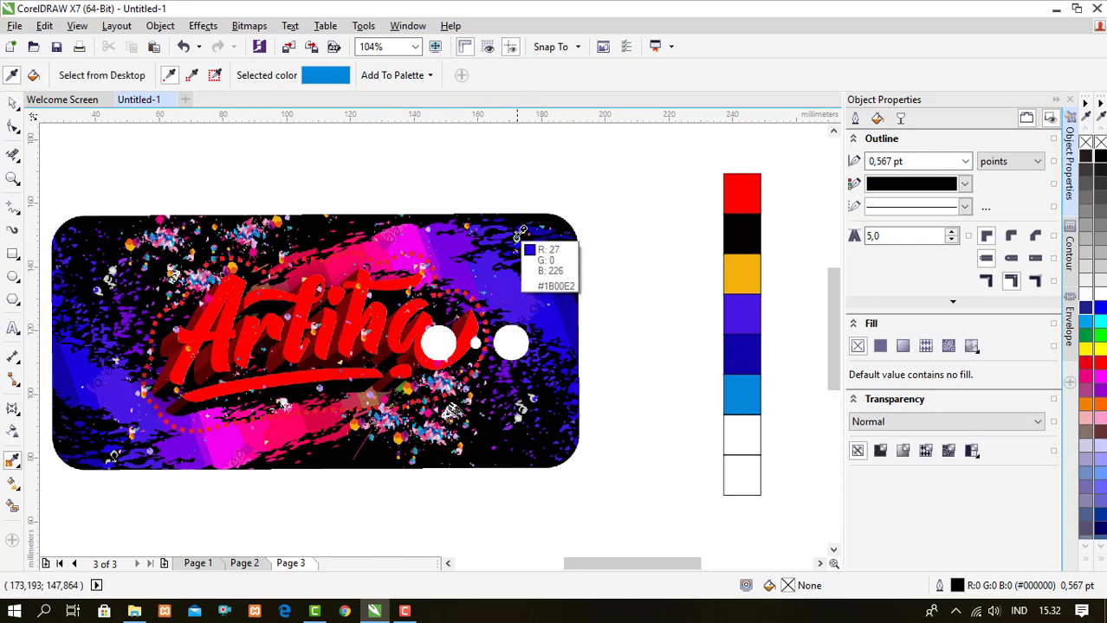
click(257, 219)
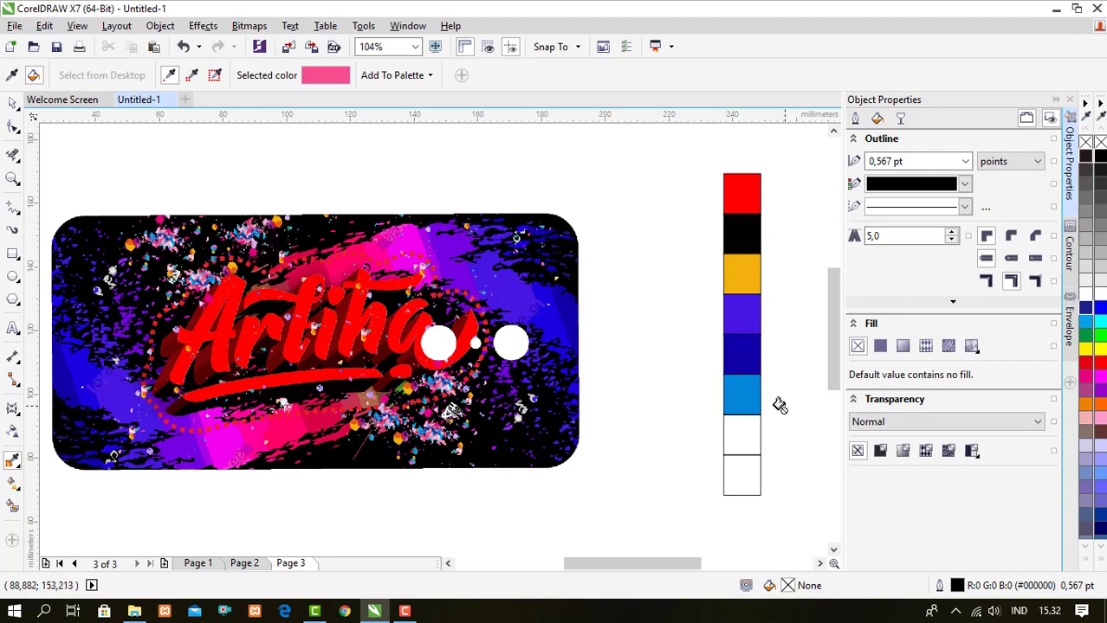
click(739, 433)
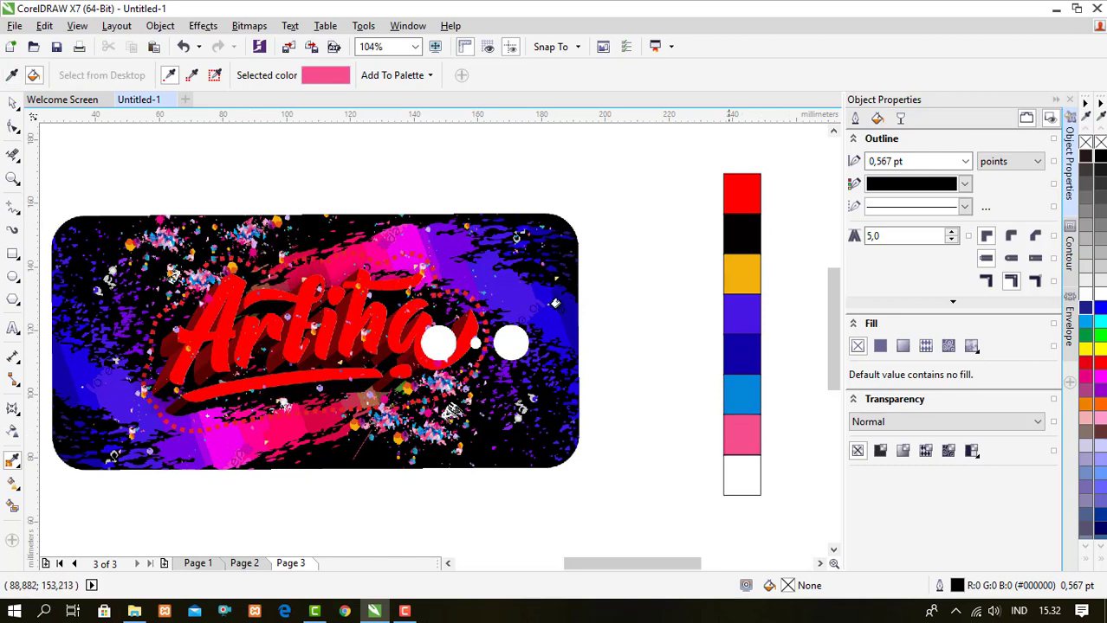
Fill the eighth rectangle with the dusty pink (#DD87AB) sampled from the upper paint splatter, and leave the eyedropper
click(173, 76)
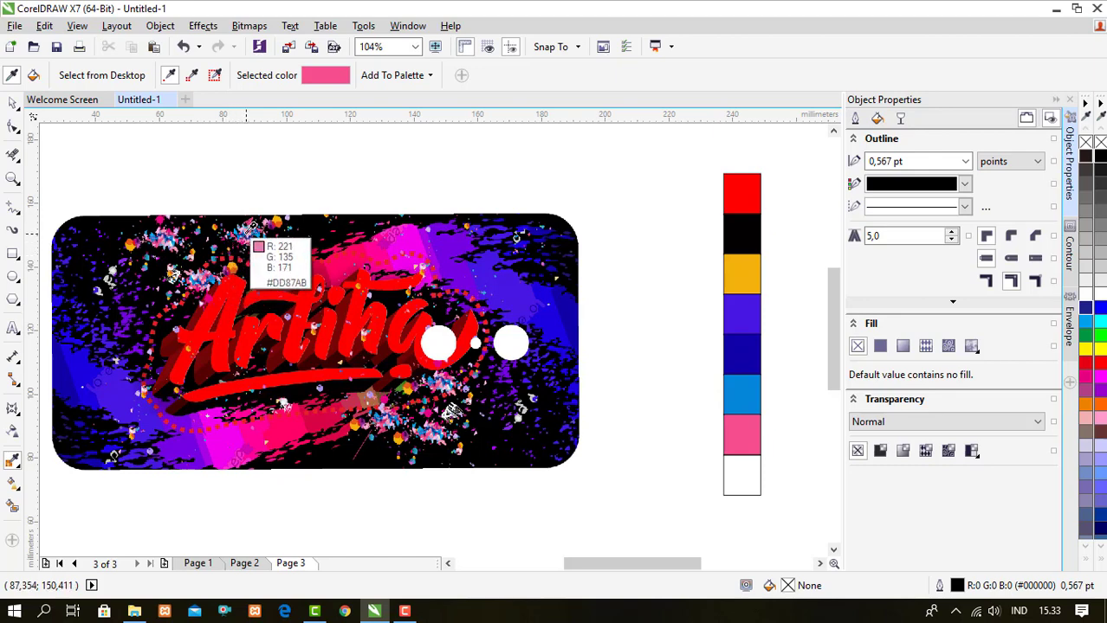
click(248, 234)
click(739, 470)
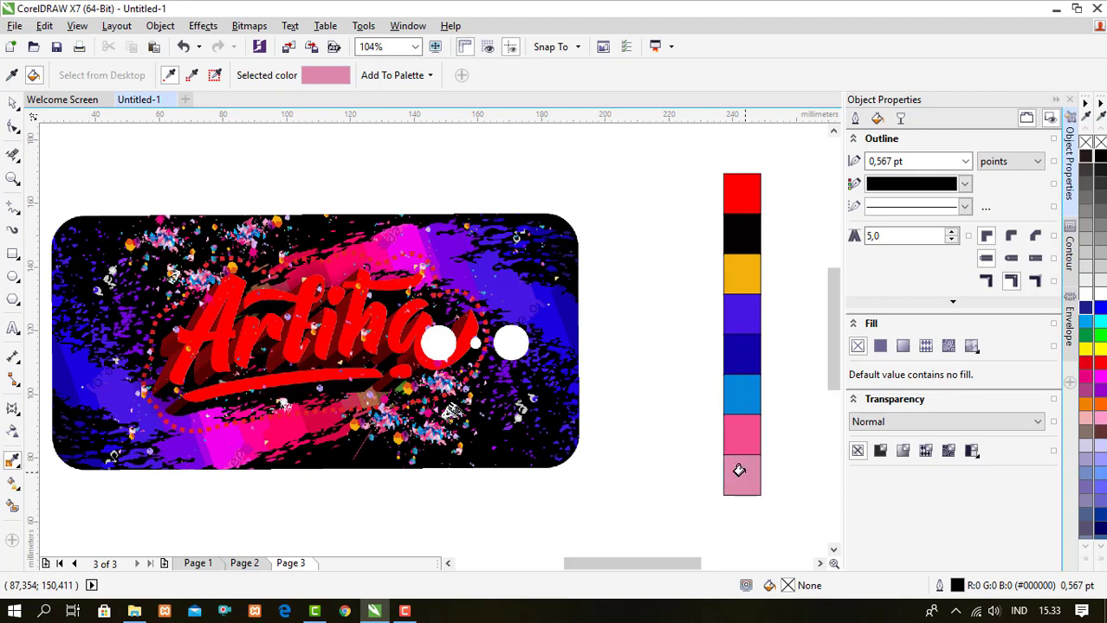
click(9, 101)
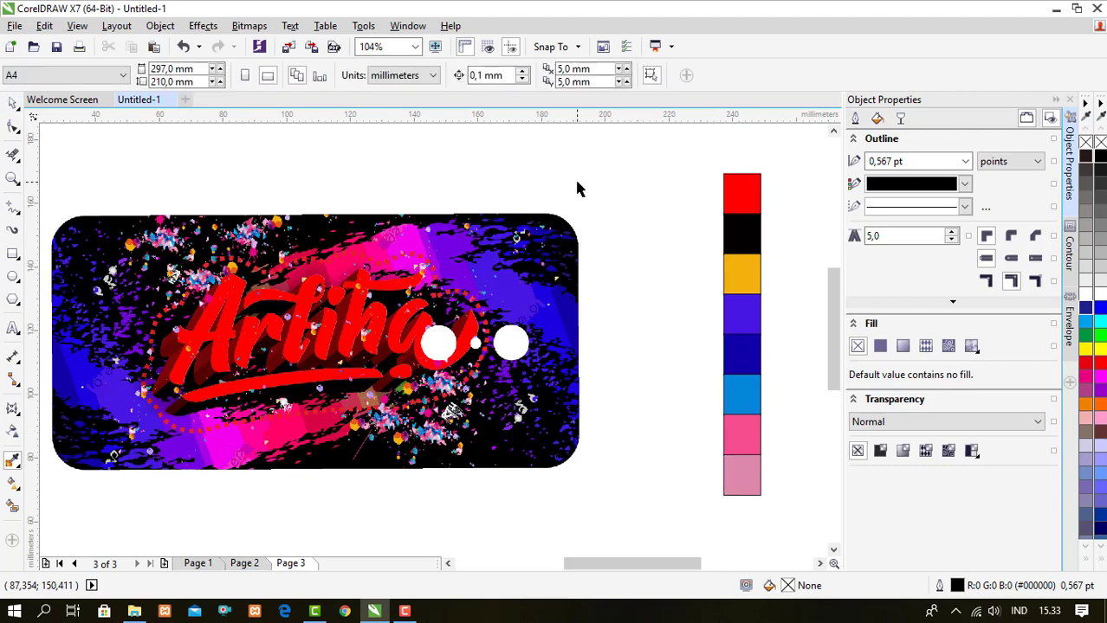
Create a colour palette from the eight filled rectangles and save it as "Pallete Custom" in the Pallete Custom folder
drag(668, 149, 796, 519)
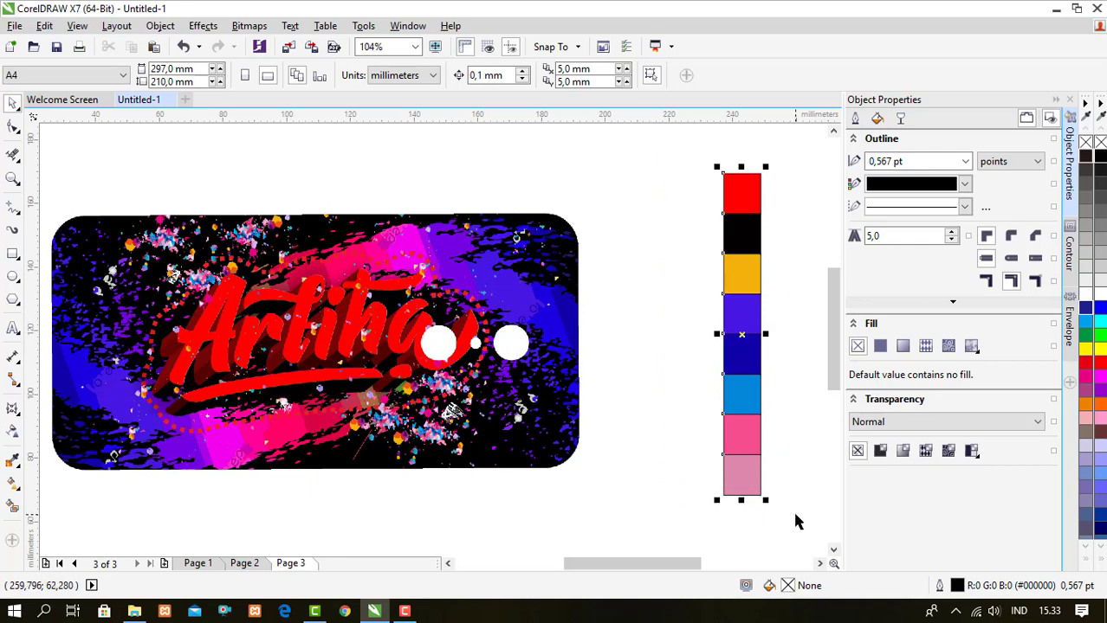
click(400, 27)
mouse_move(496, 259)
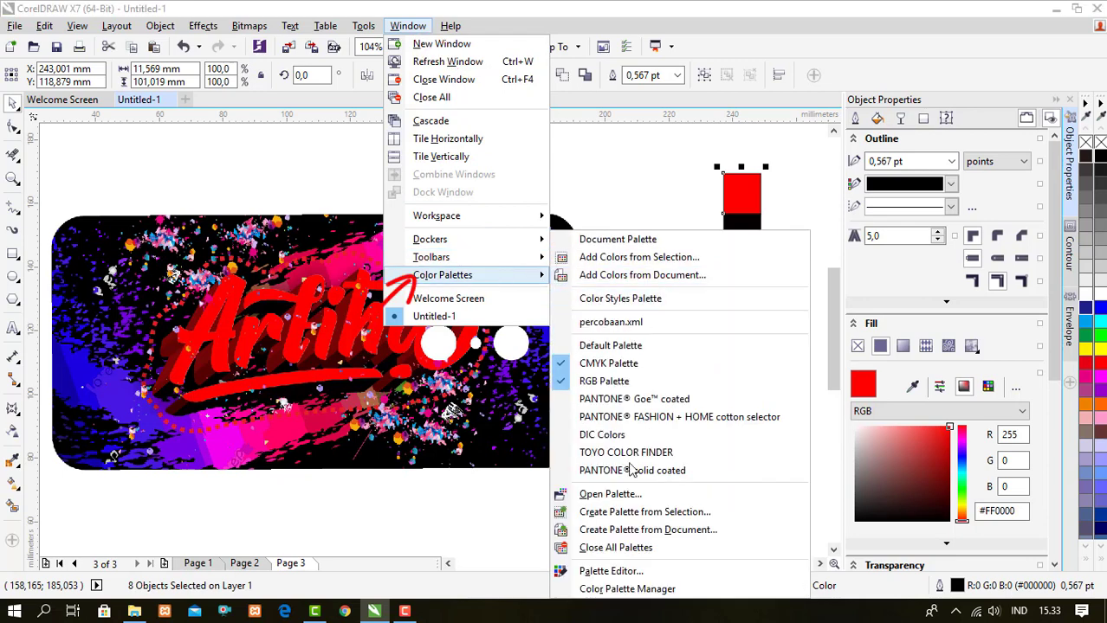
click(636, 514)
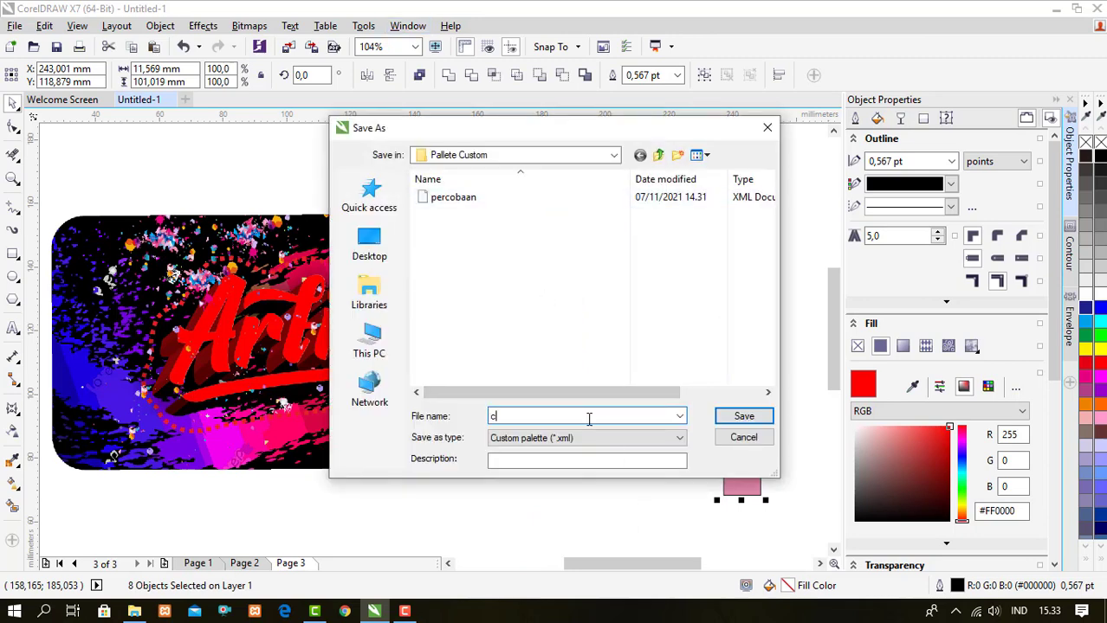
text(Pallete Custom)
click(734, 418)
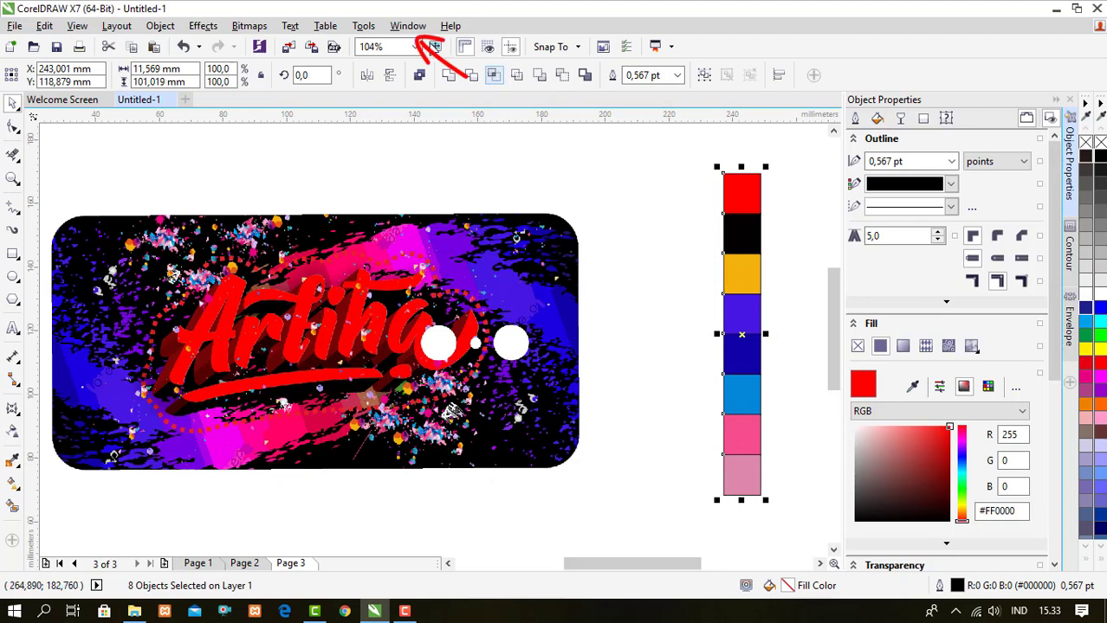
Open the saved custom palette file "Pallete Custom" from the Pallete Custom folder
click(407, 26)
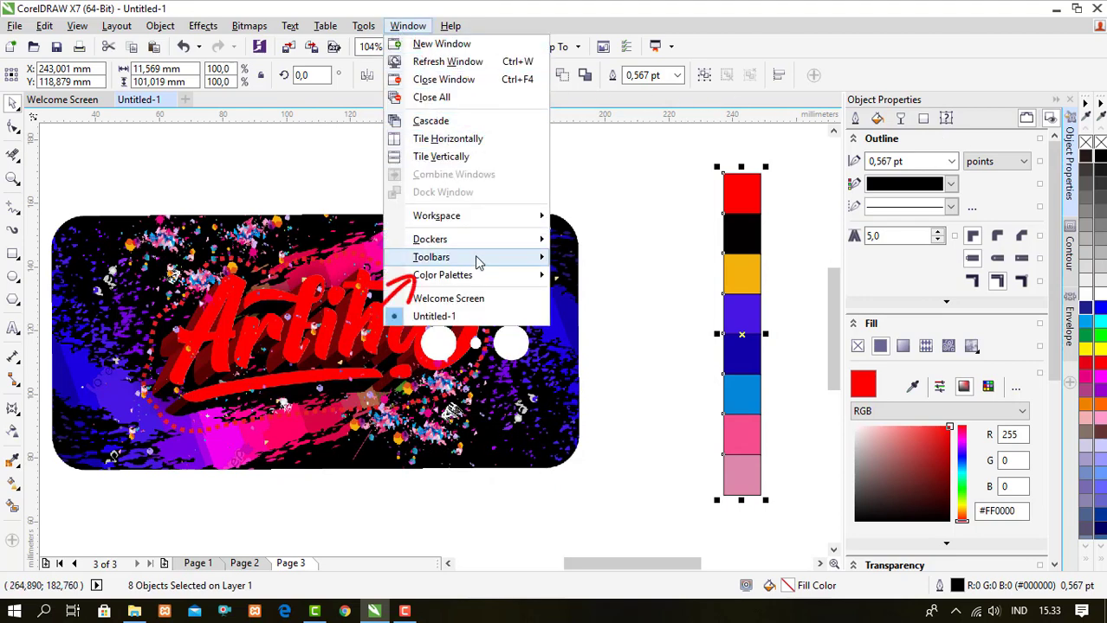
mouse_move(481, 275)
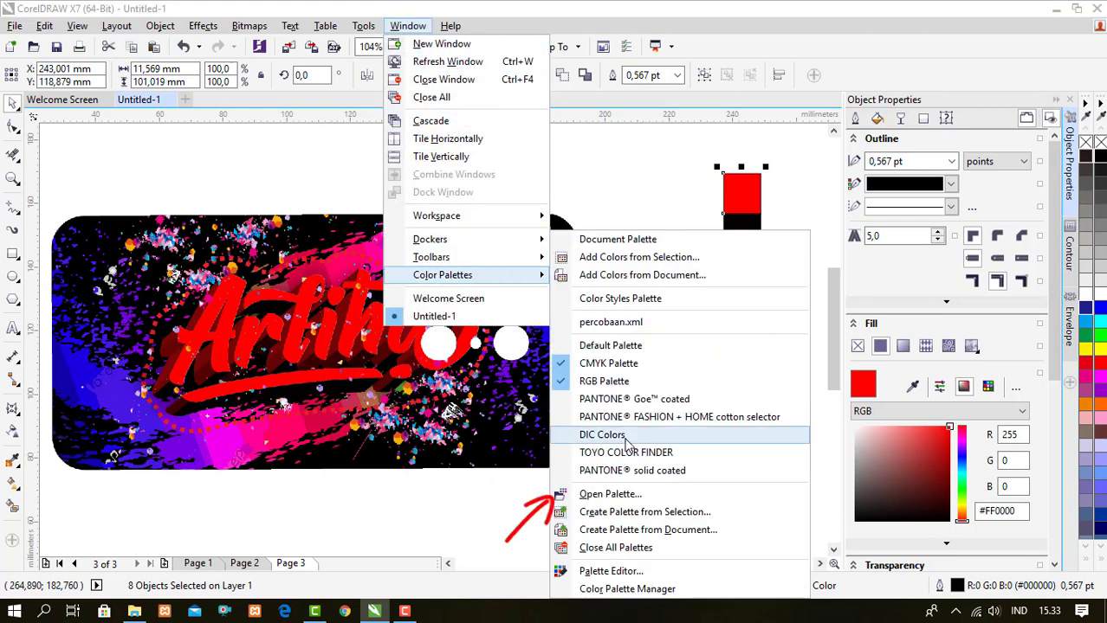
click(636, 495)
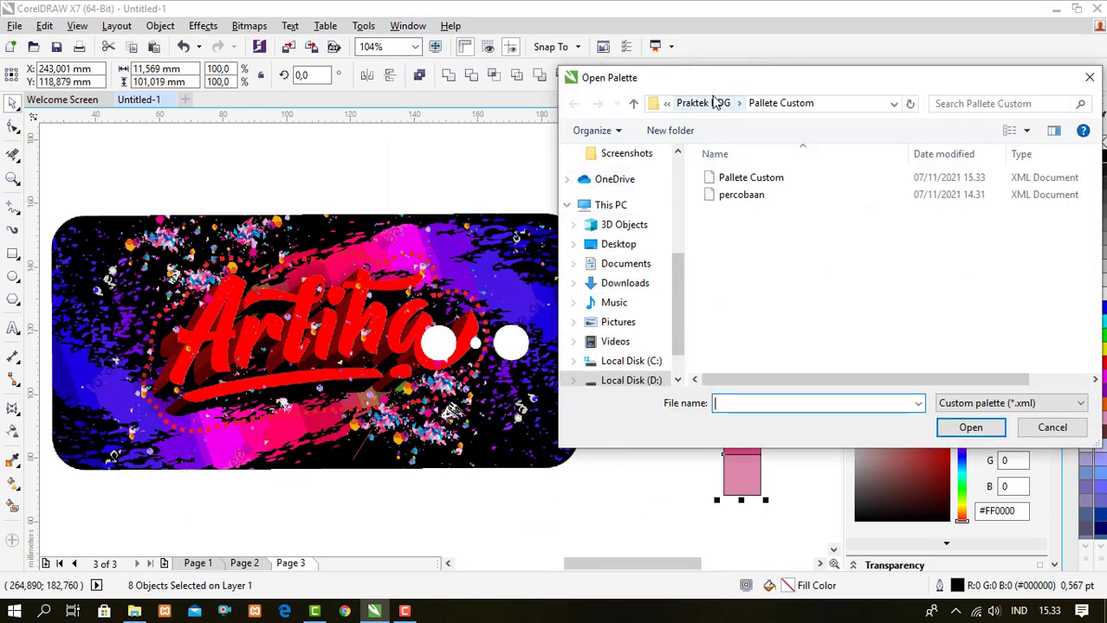
click(755, 182)
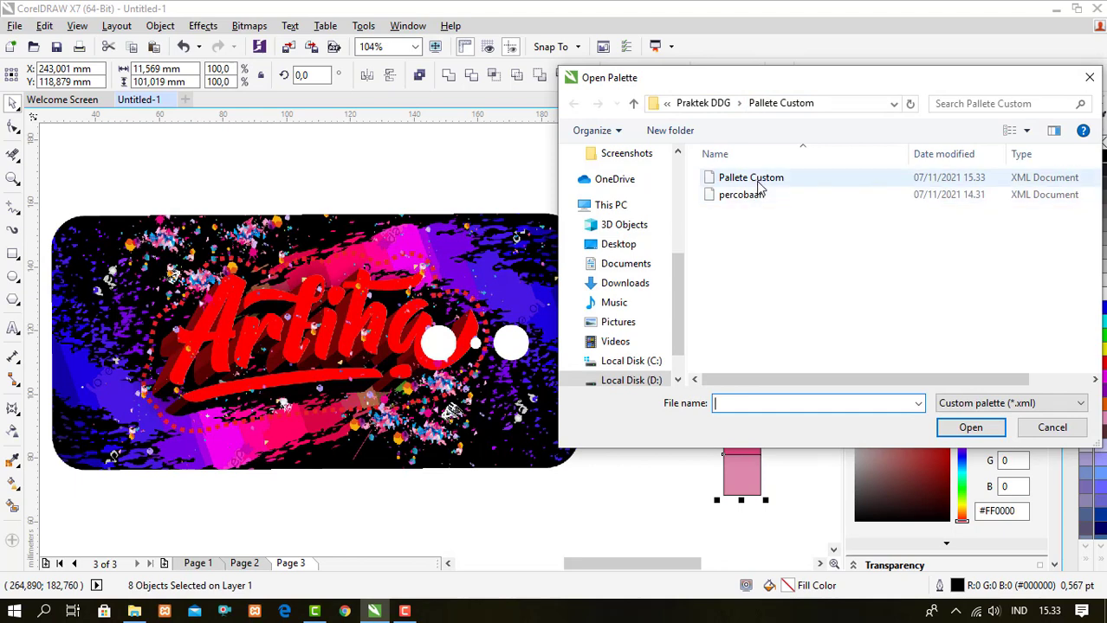
click(971, 427)
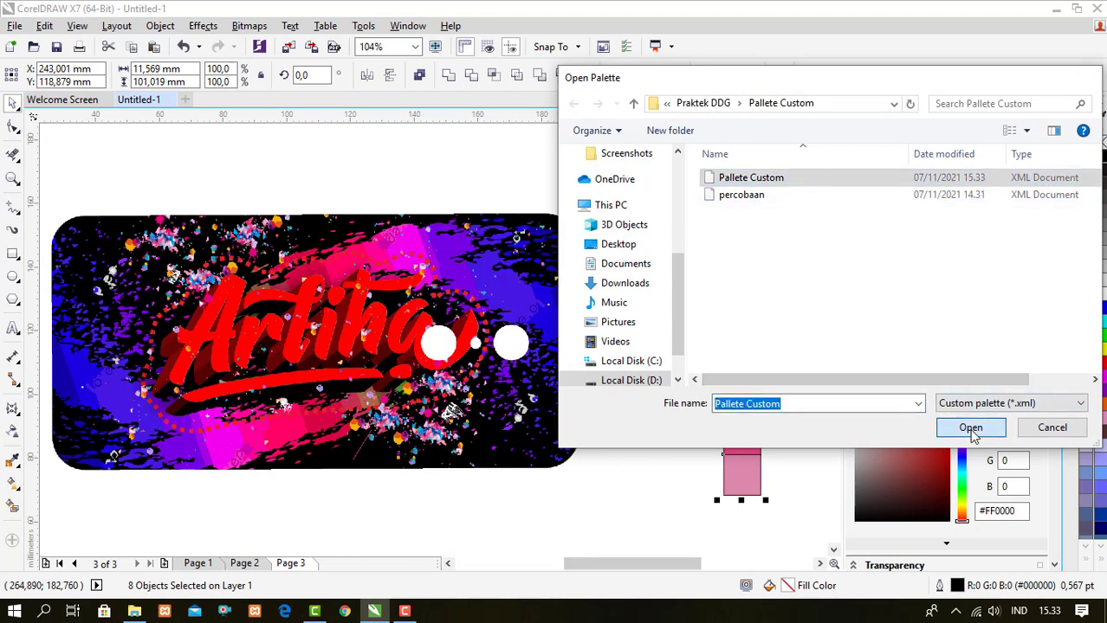